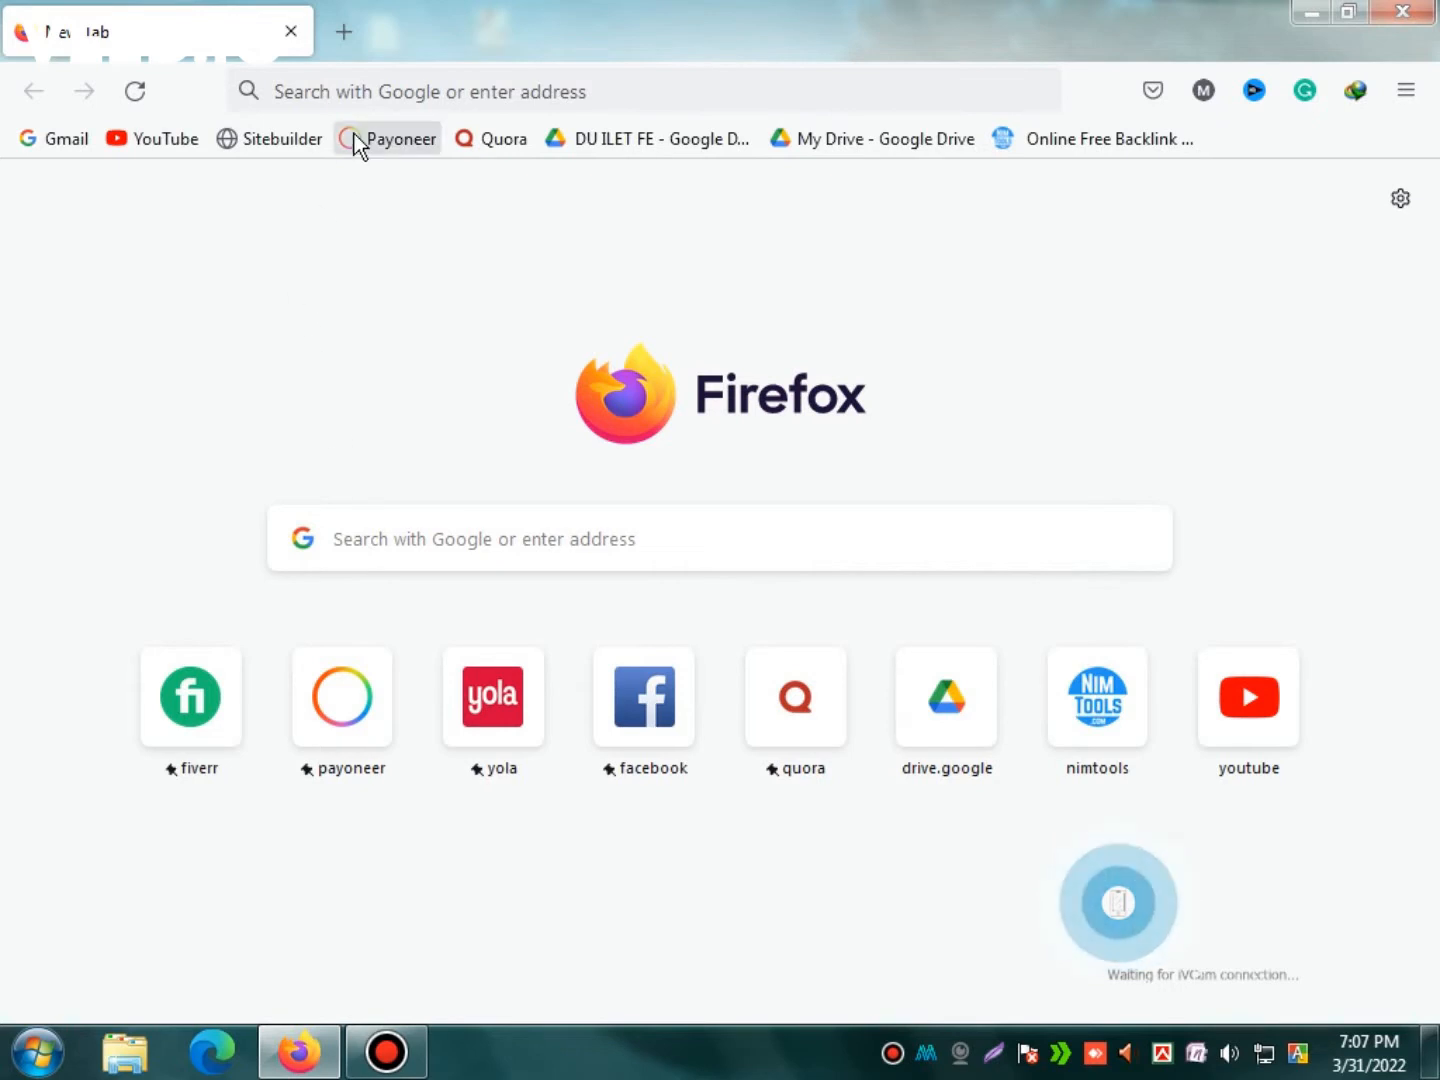
Search Google for canva and open the canva.com home page from the non-ad result
{"action": "left_click", "coordinate": [371, 96]}
{"action": "type", "text": "can"}
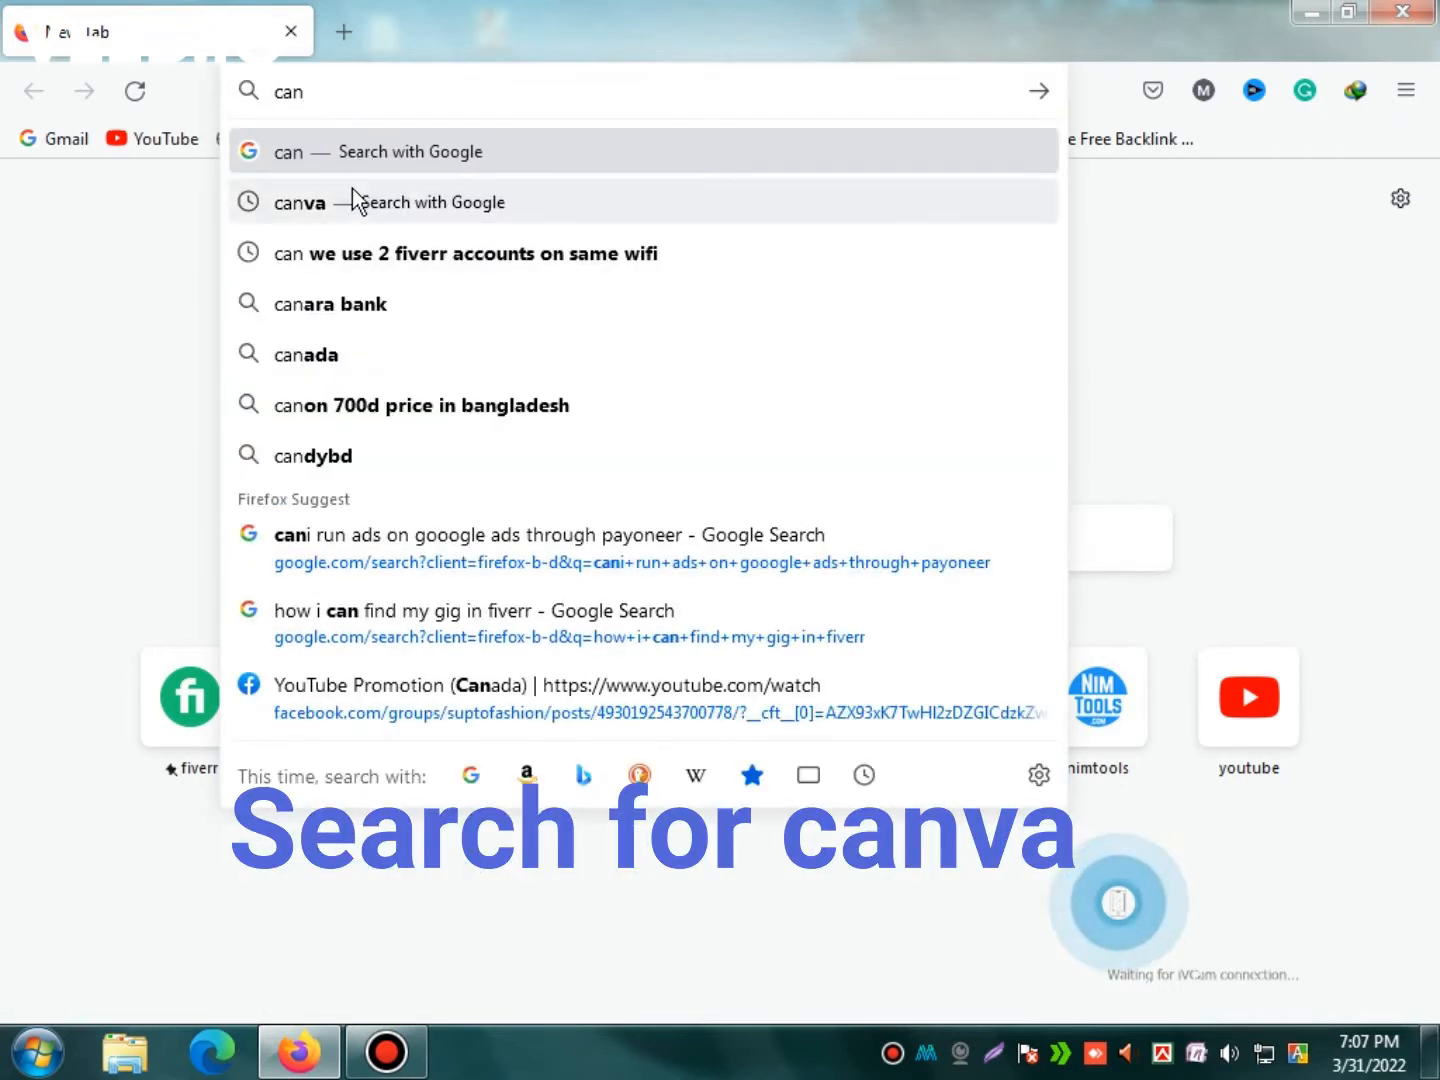
{"action": "left_click", "coordinate": [353, 193]}
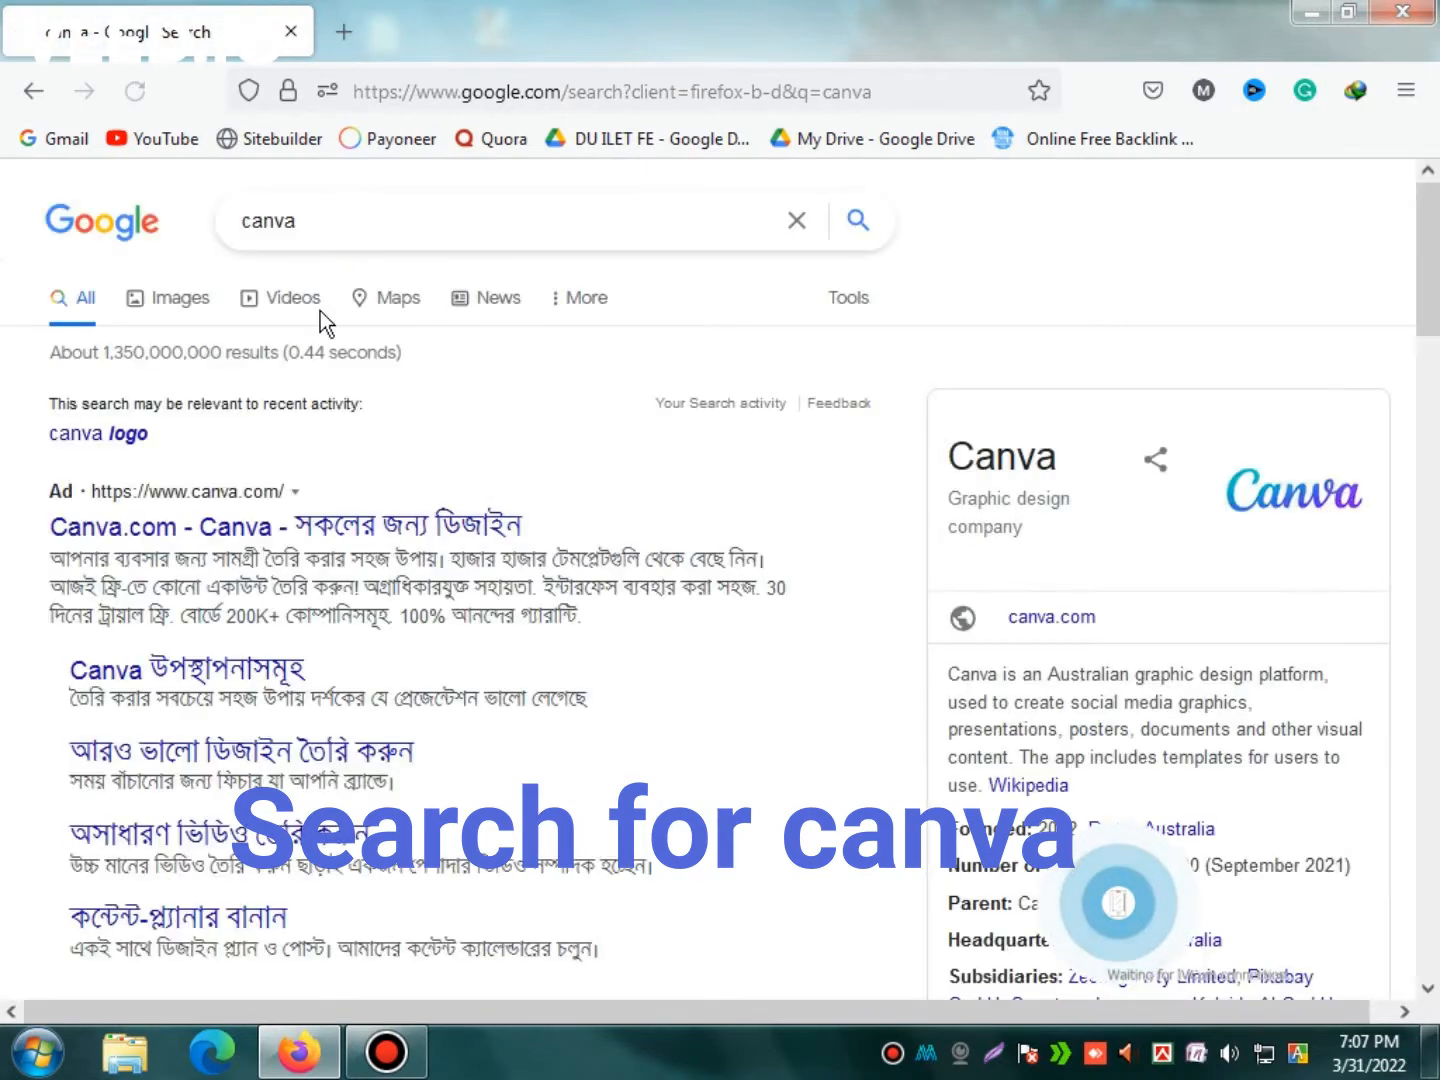
{"action": "scroll", "coordinate": [125, 790], "scroll_direction": "down", "scroll_amount": 3}
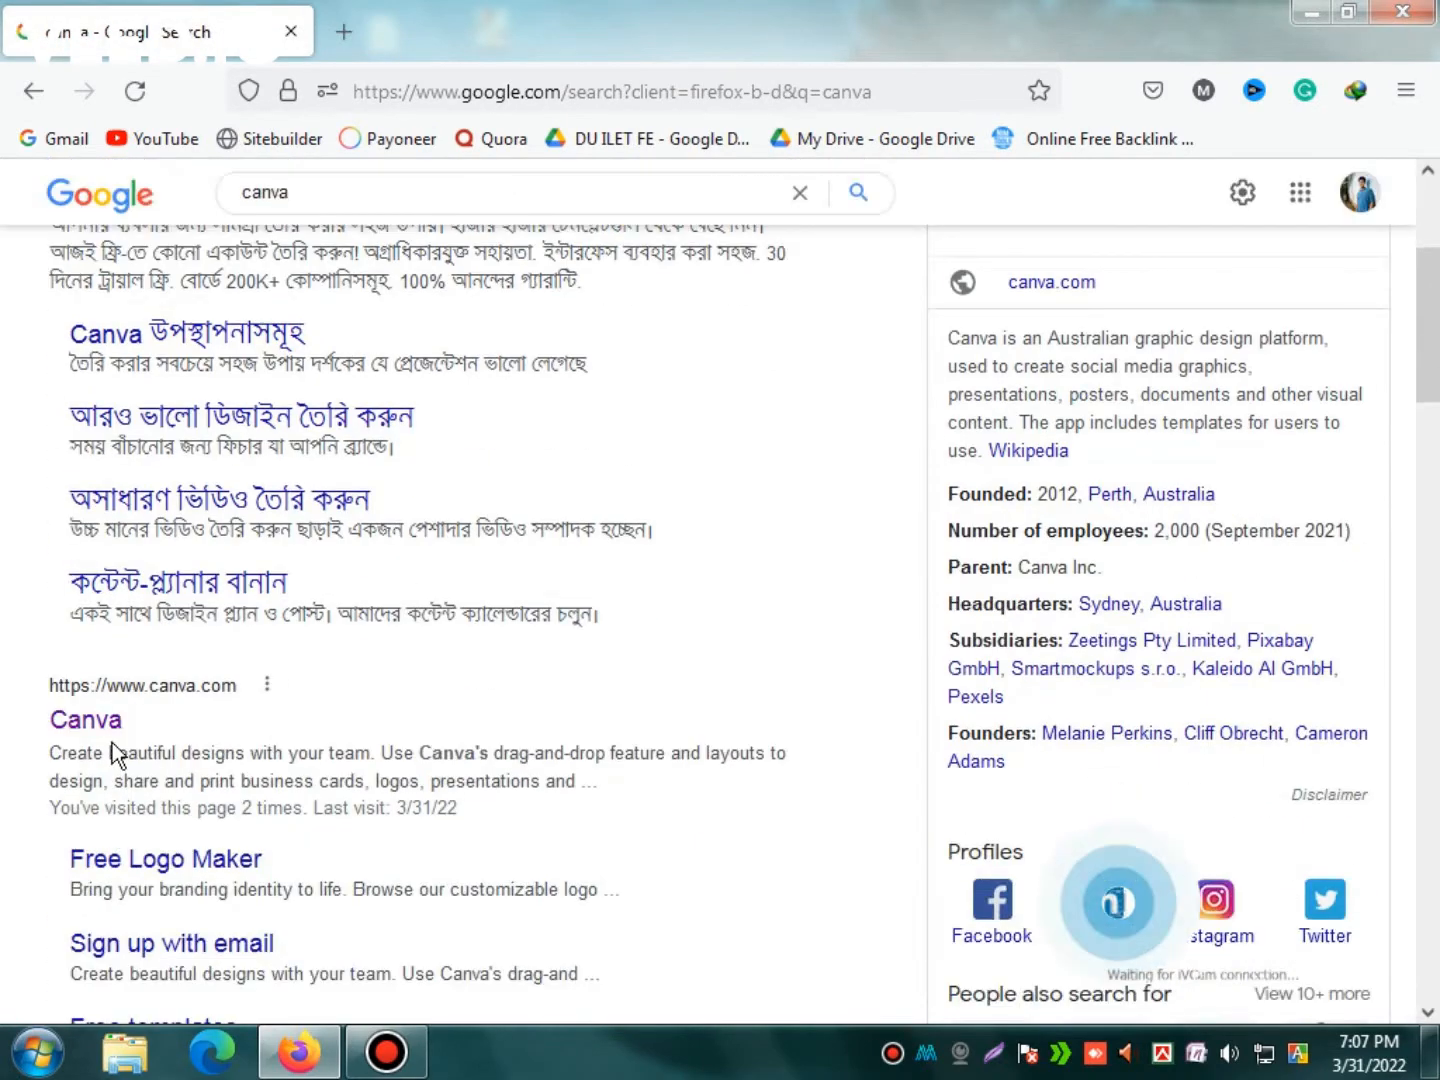
{"action": "left_click", "coordinate": [121, 728]}
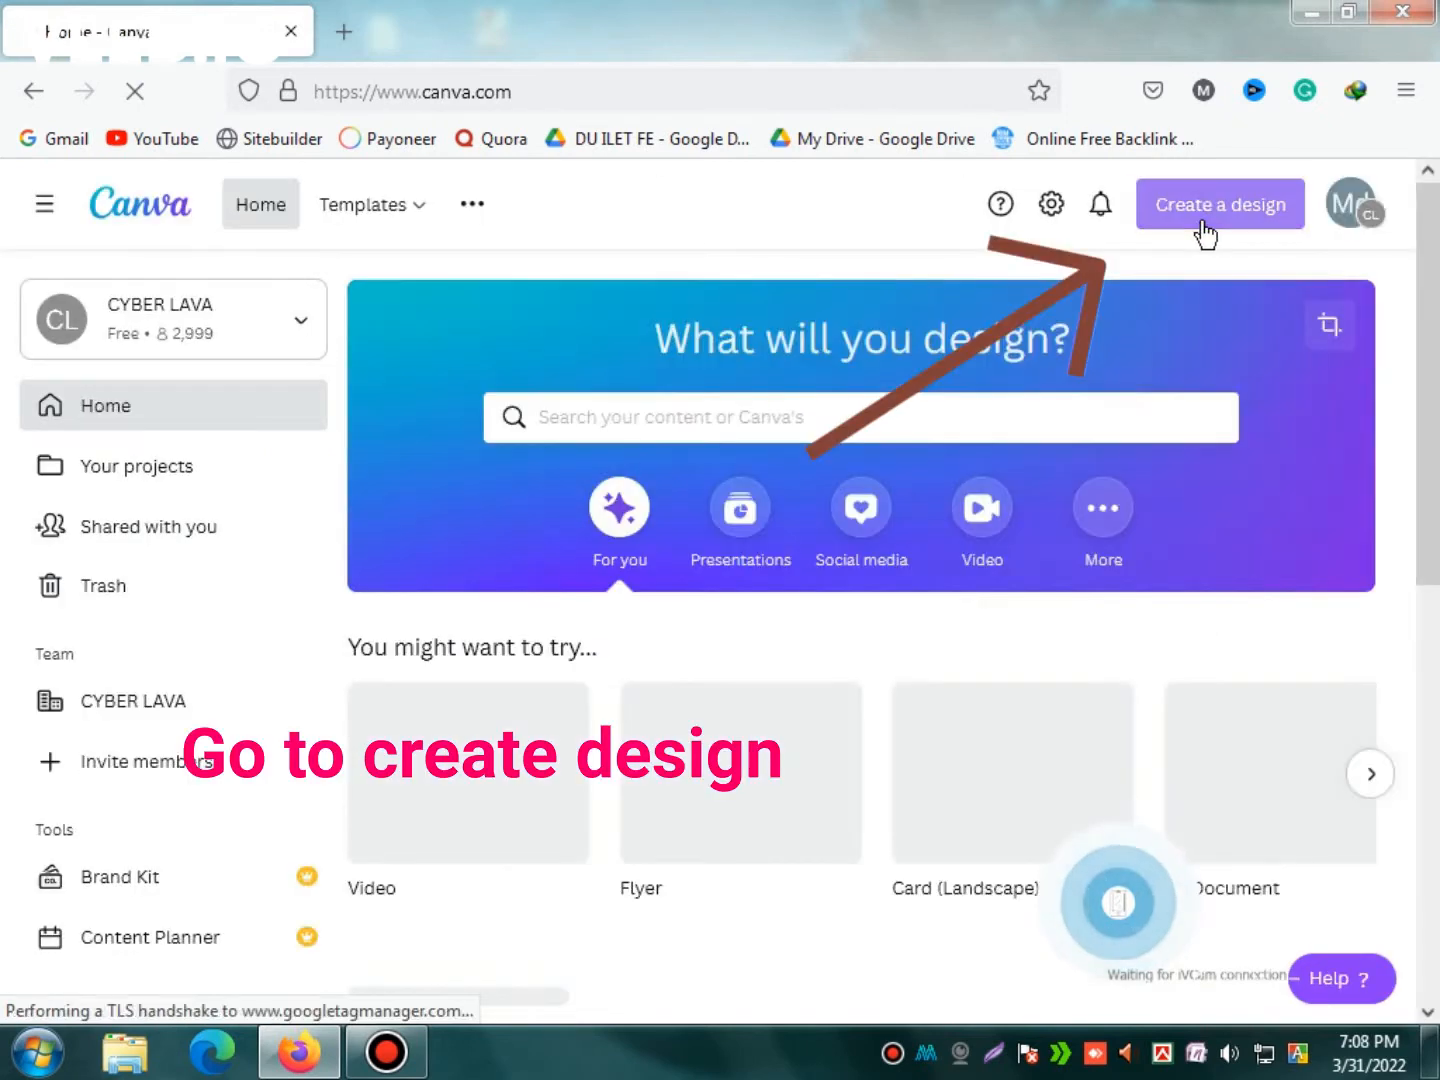
Create a new blank design using the YouTube Channel Logo format
{"action": "left_click", "coordinate": [1192, 221]}
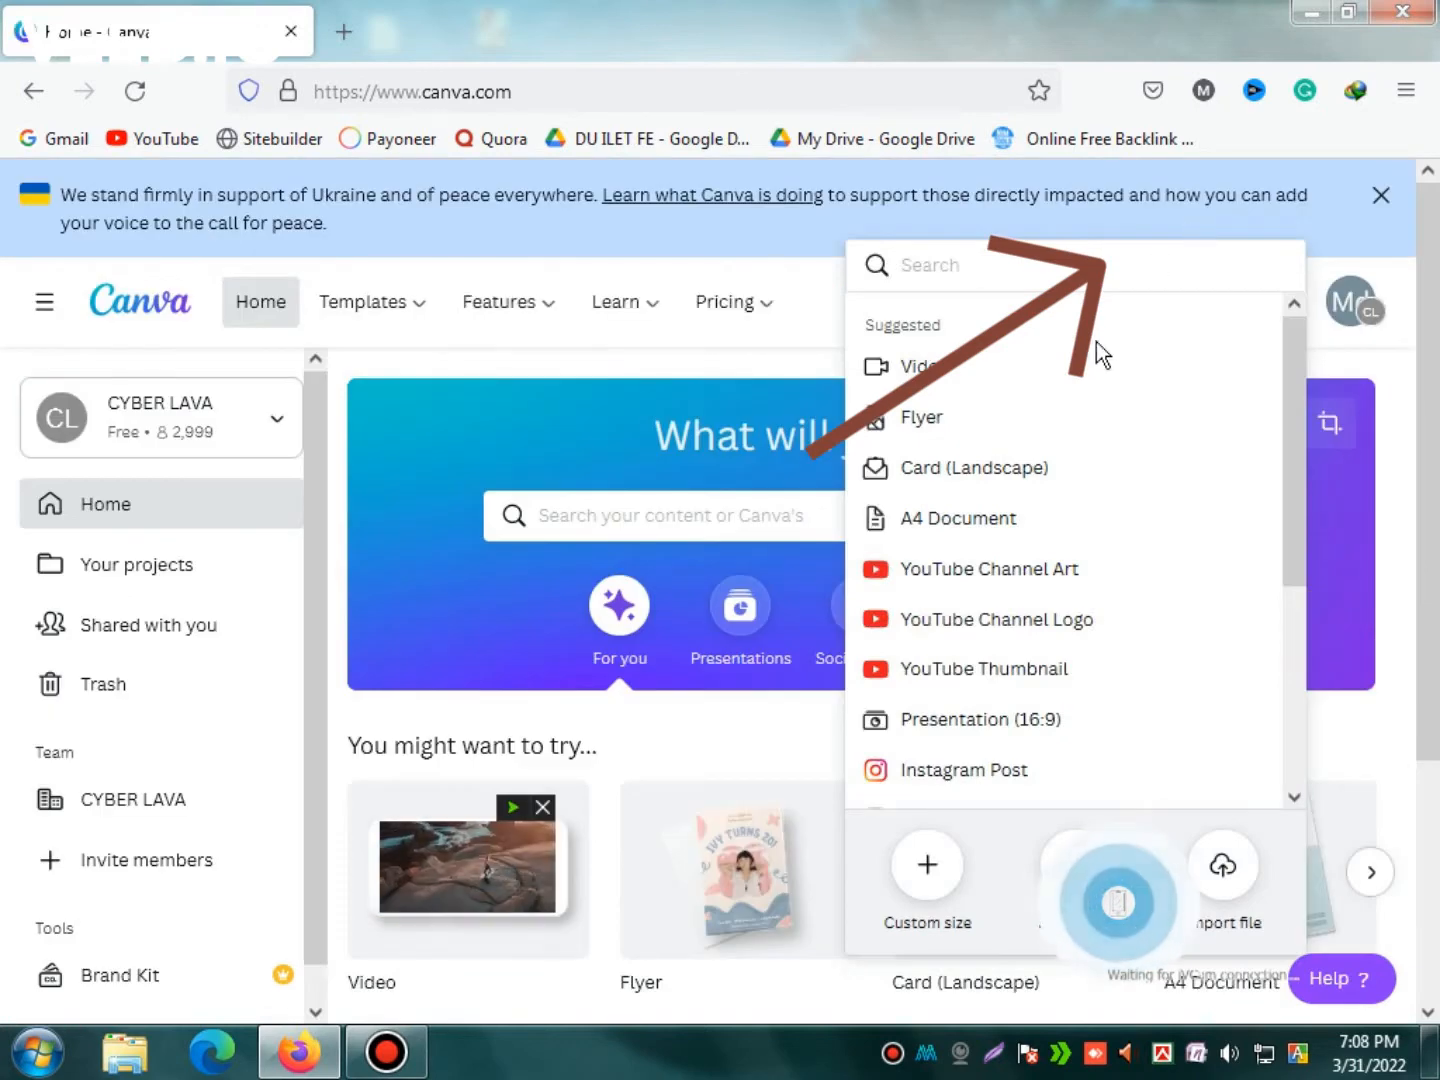
{"action": "left_click", "coordinate": [1008, 620]}
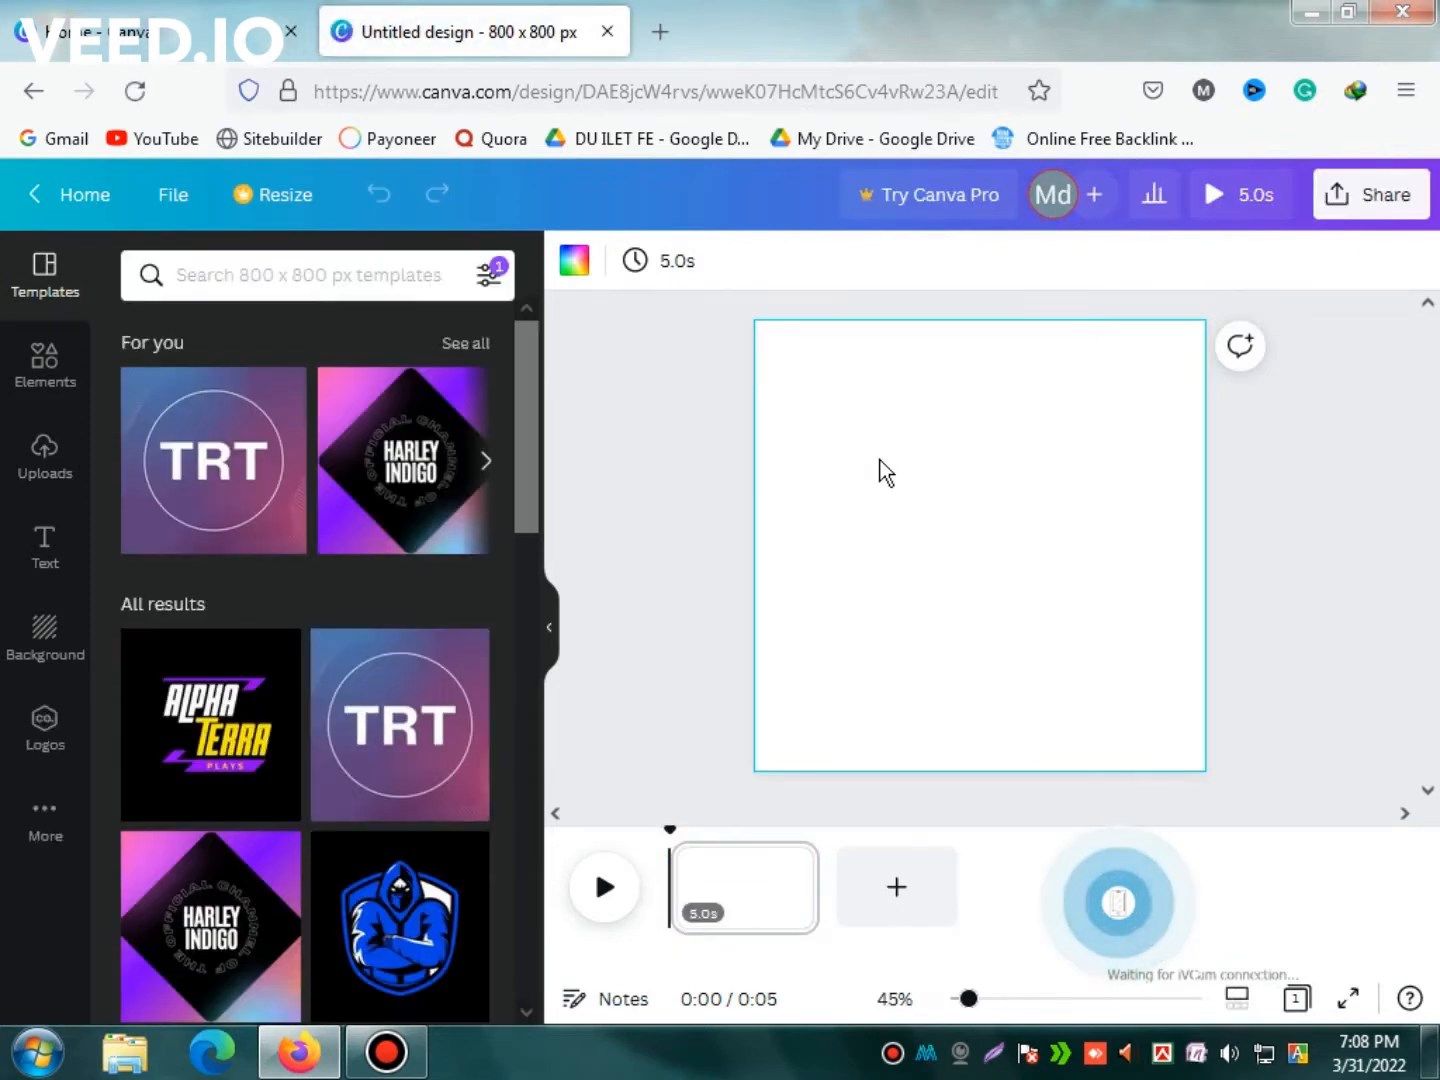
Add the uploaded rooster image with the transparent background to the page and position it in the upper centre
{"action": "left_click", "coordinate": [24, 356]}
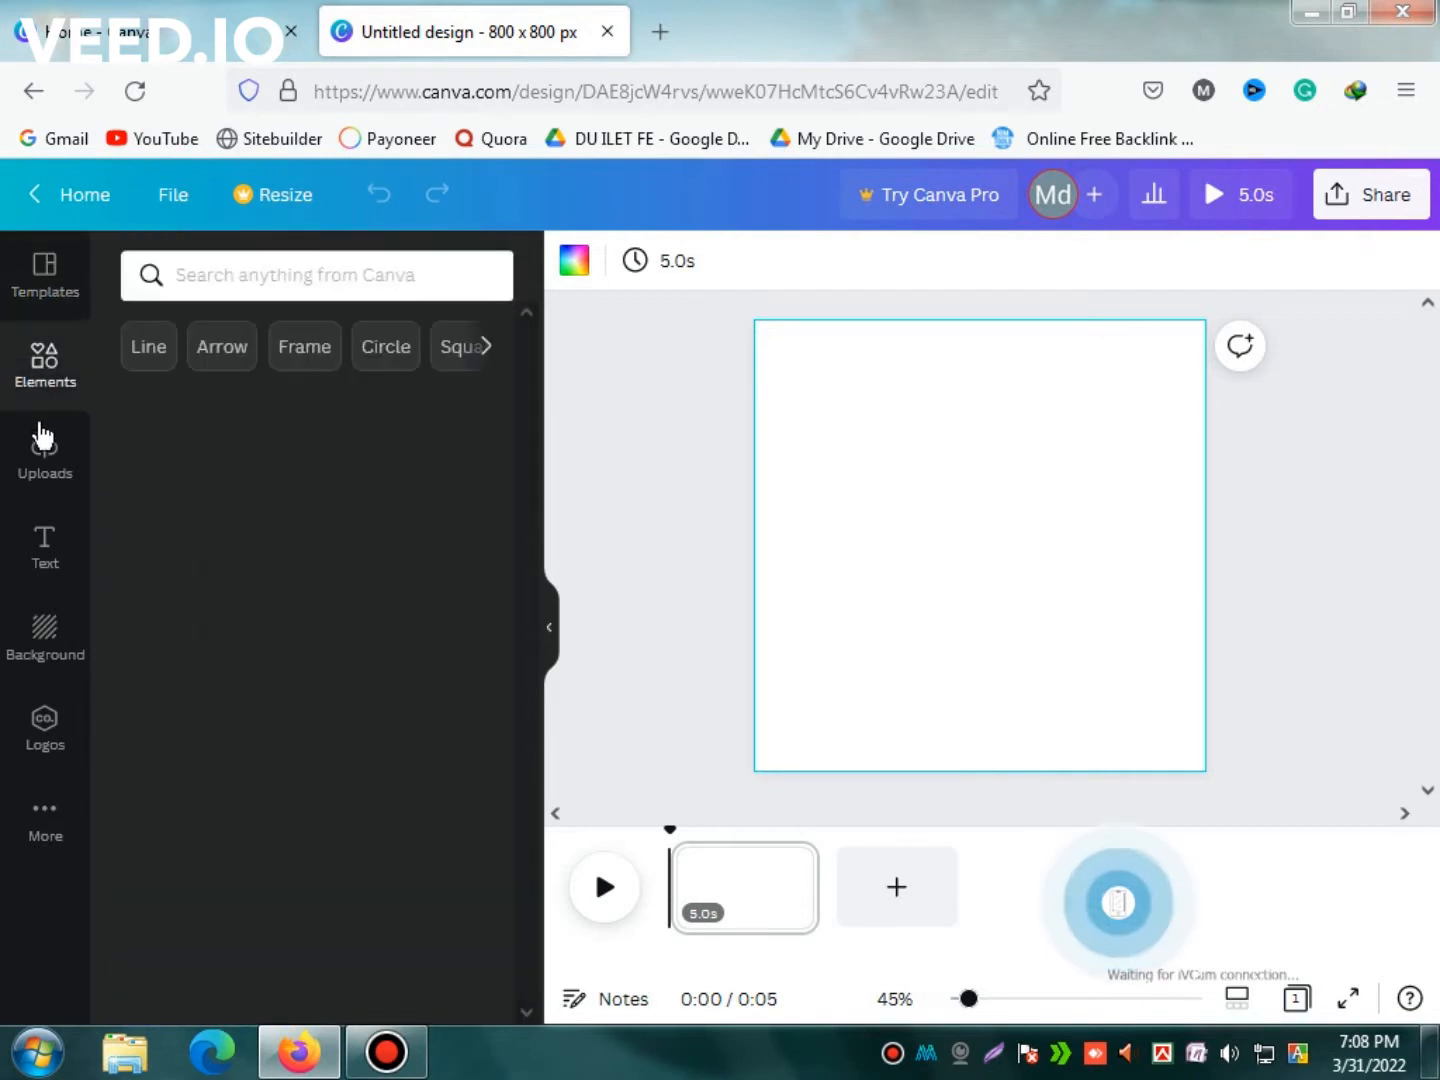
{"action": "left_click", "coordinate": [56, 470]}
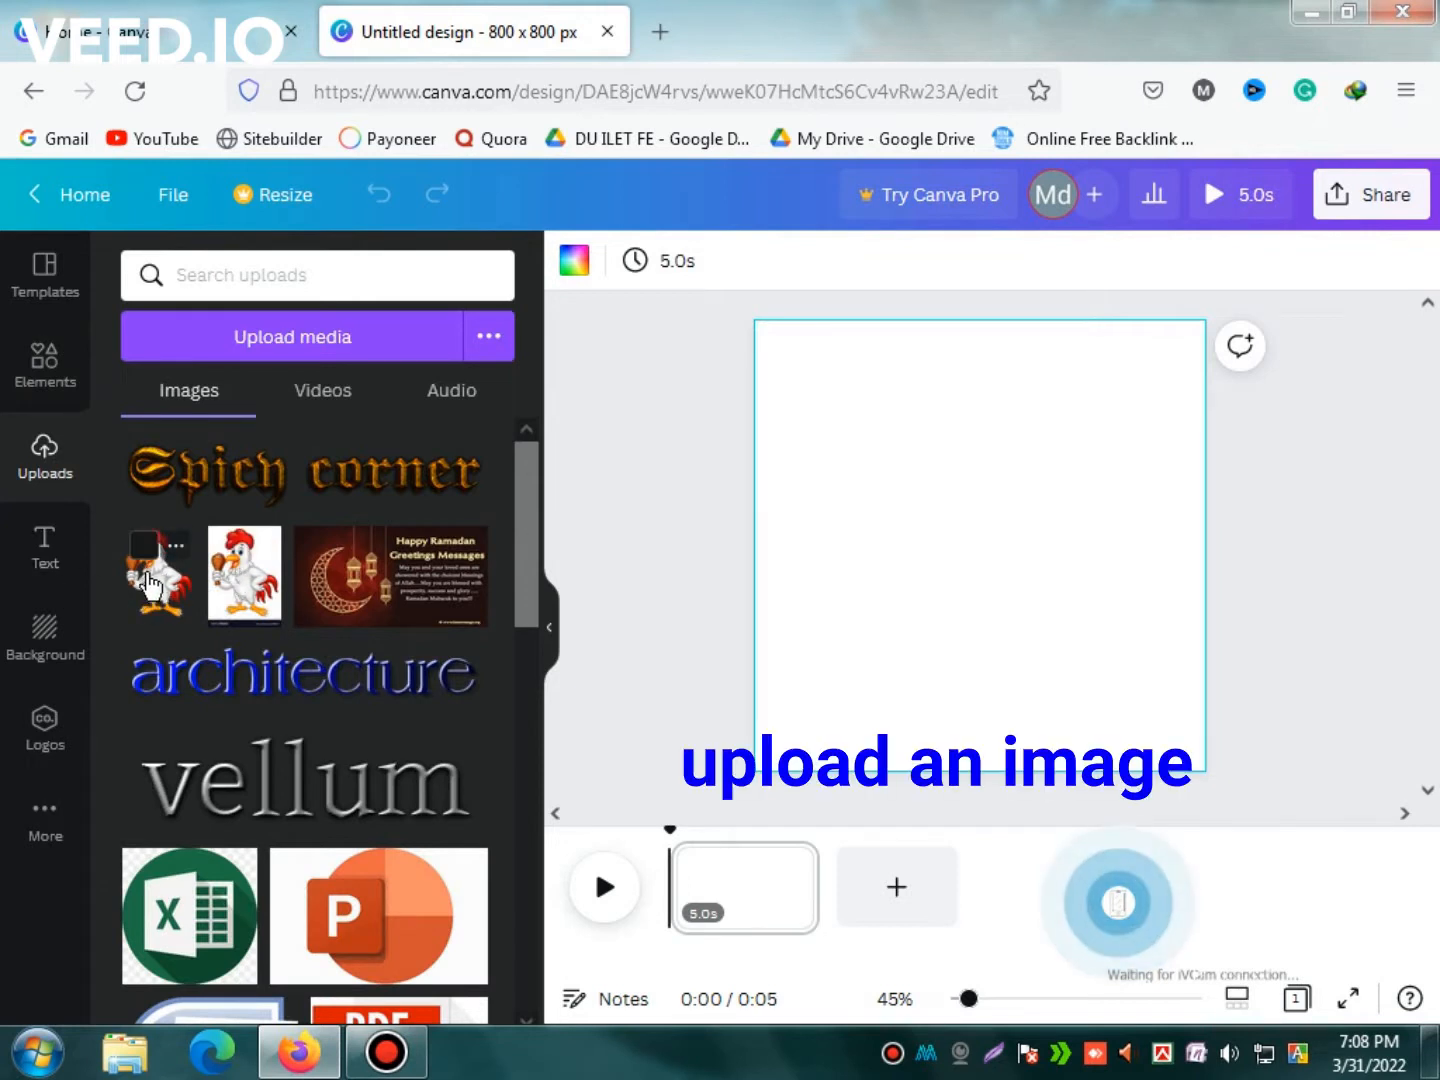
{"action": "left_click", "coordinate": [155, 590]}
{"action": "left_click_drag", "start_coordinate": [934, 595], "coordinate": [970, 498]}
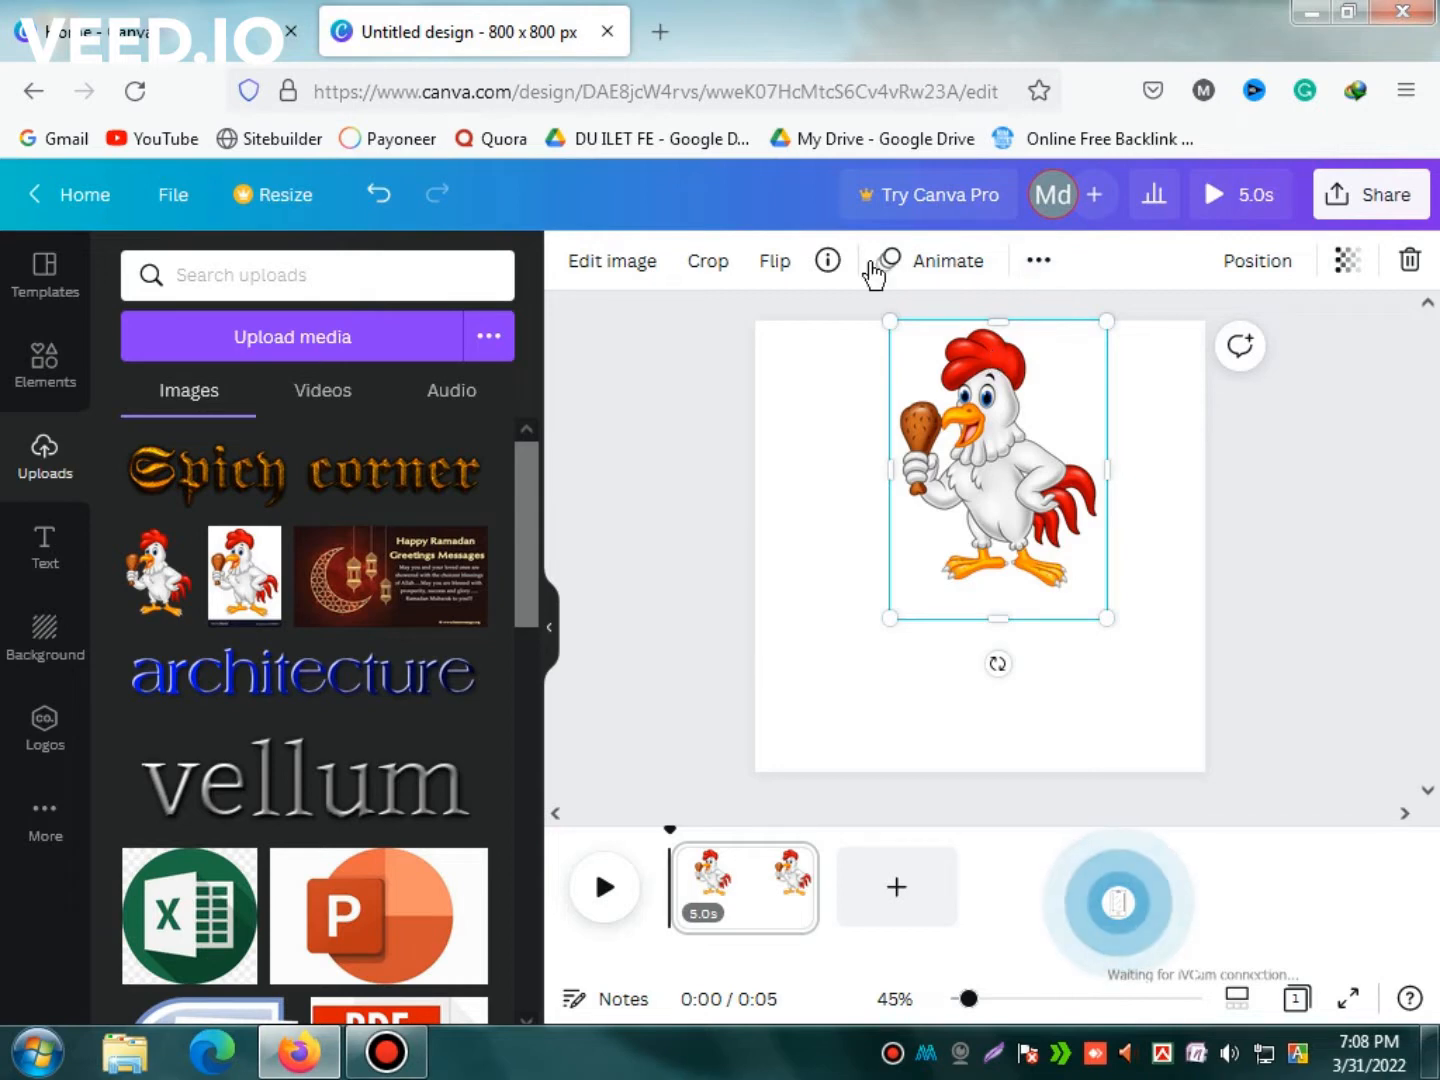
{"action": "left_click", "coordinate": [658, 31]}
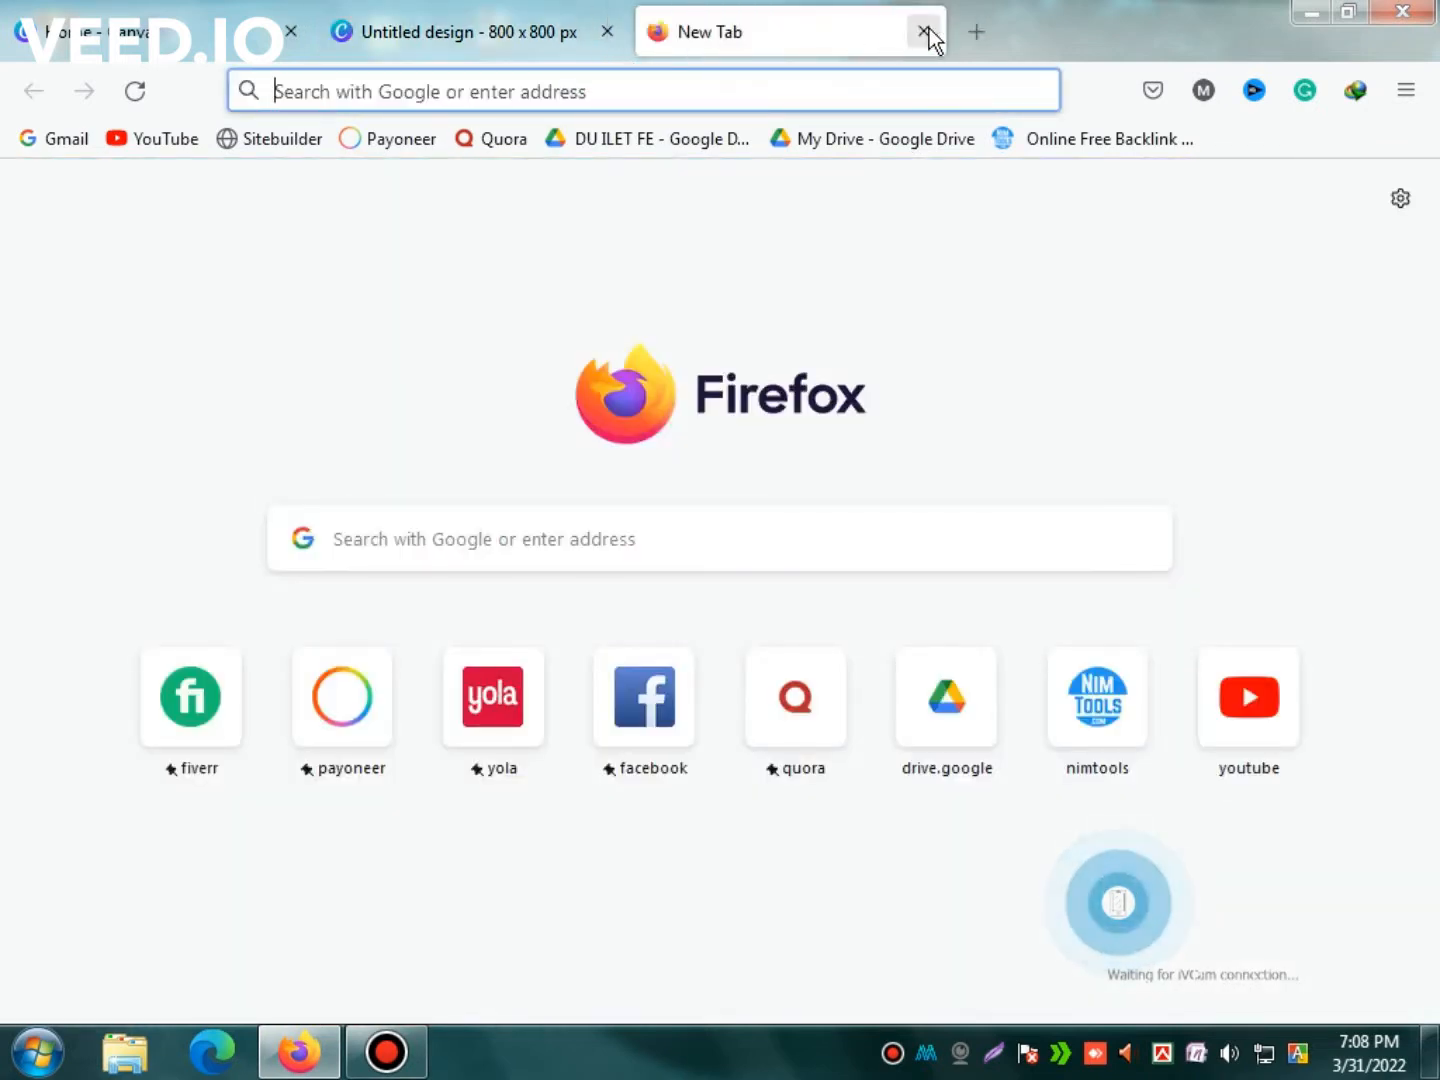
{"action": "left_click", "coordinate": [925, 32]}
{"action": "left_click", "coordinate": [1033, 268]}
{"action": "left_click", "coordinate": [1034, 268]}
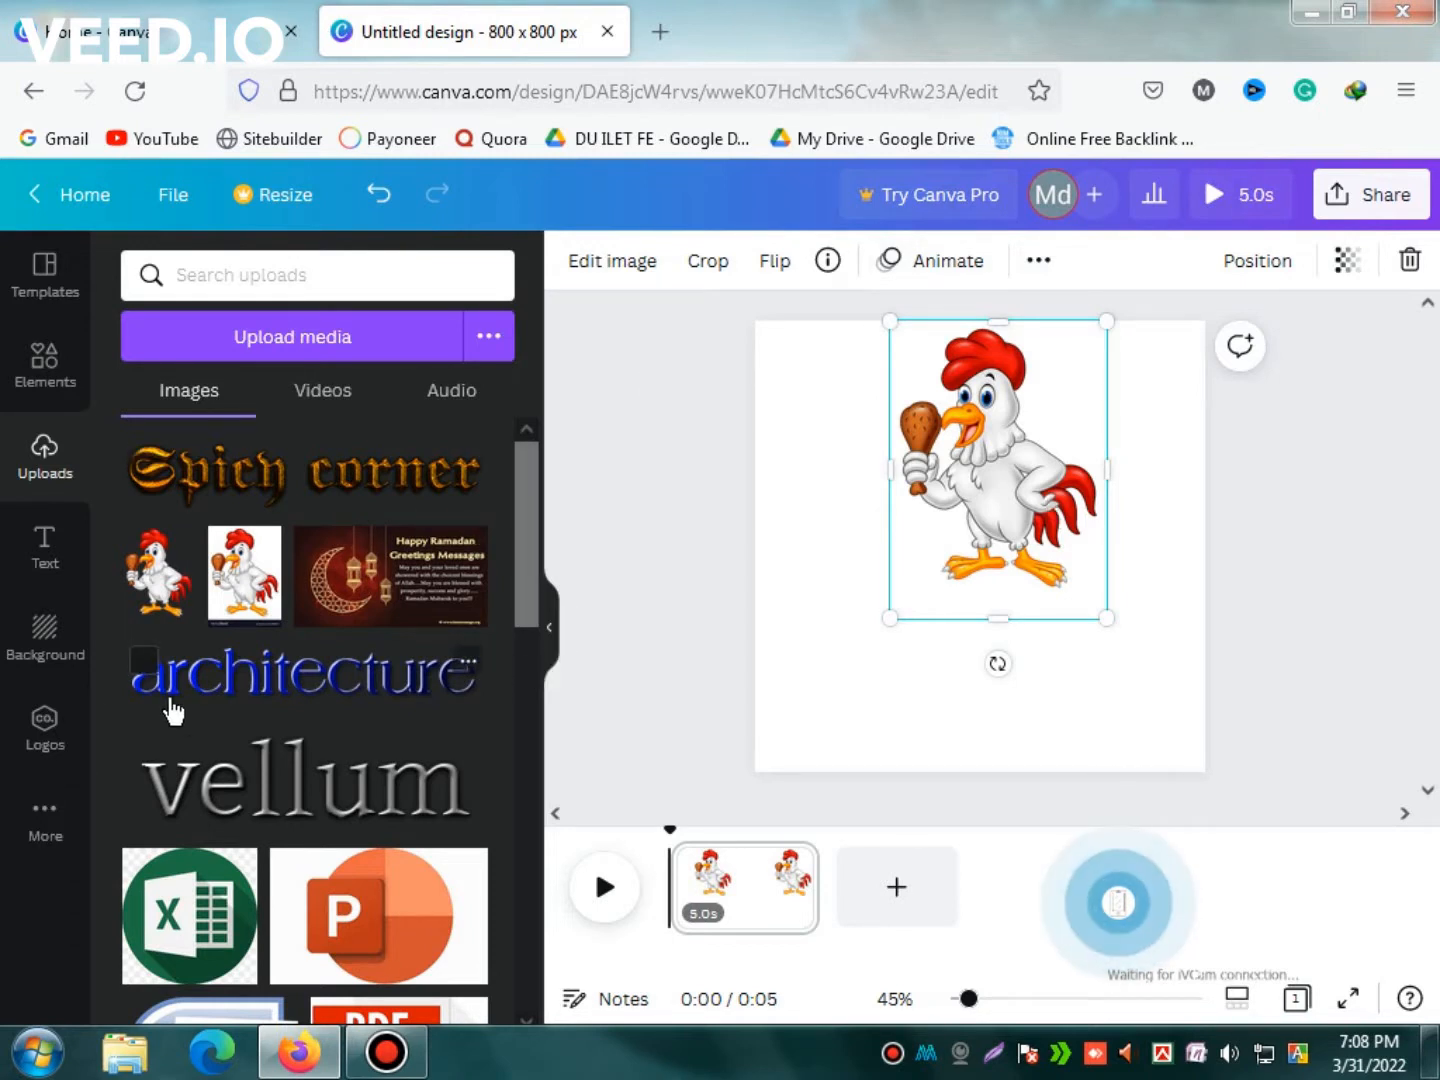
Set the page background to dark blue from the default colors
{"action": "left_click", "coordinate": [45, 546]}
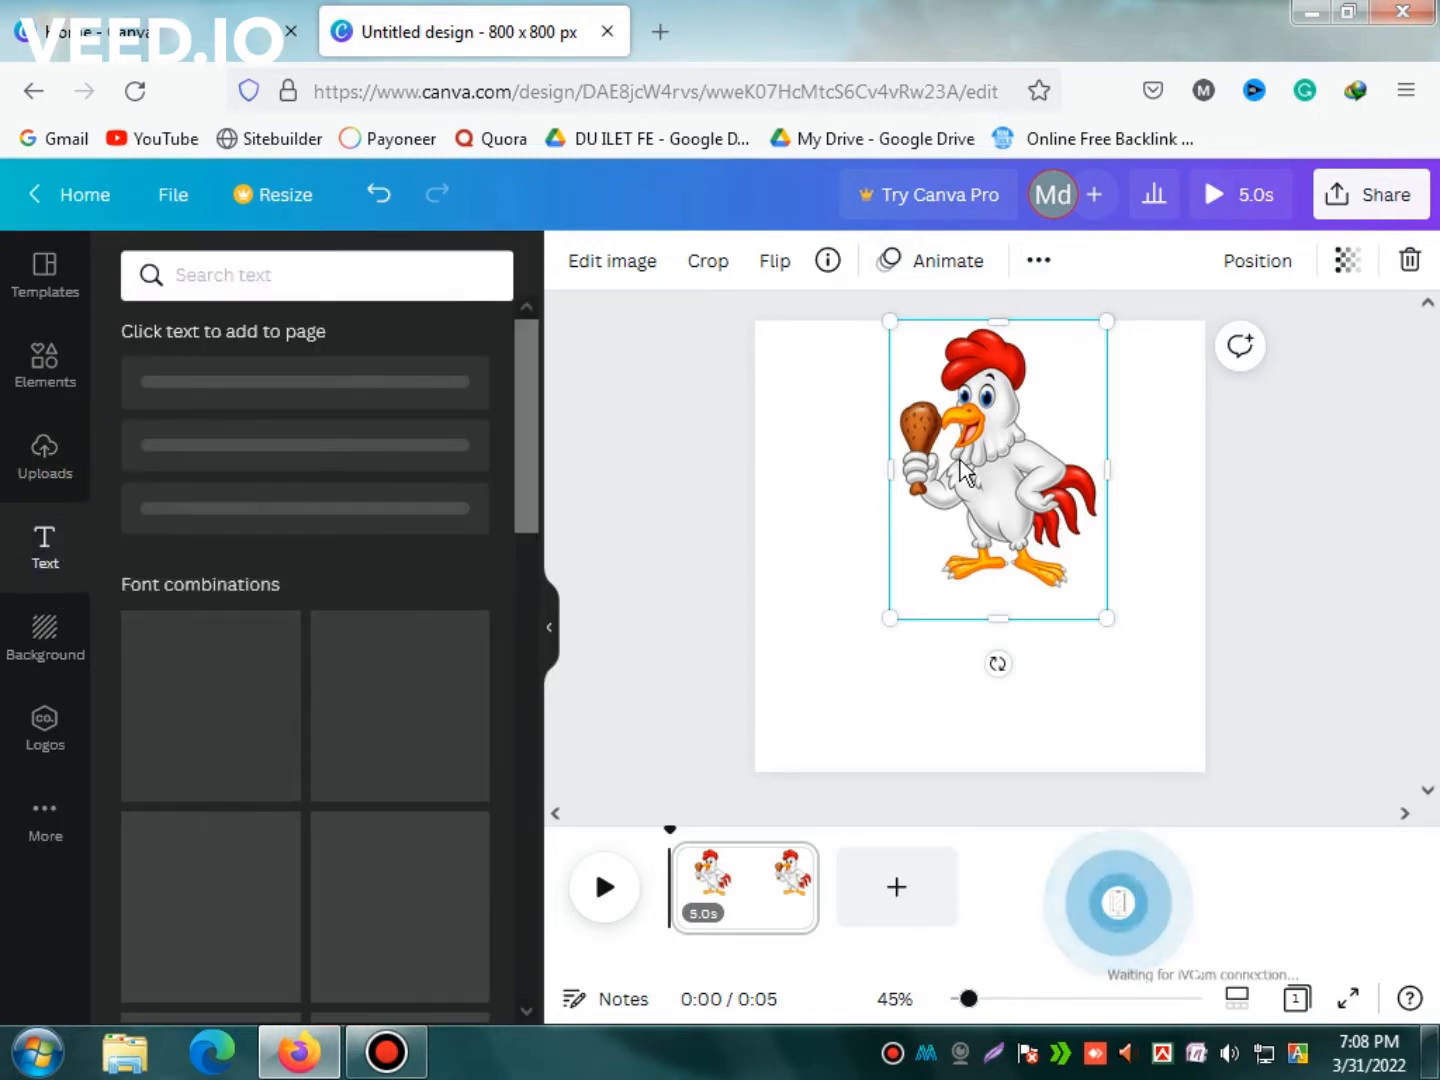
{"action": "left_click", "coordinate": [830, 537]}
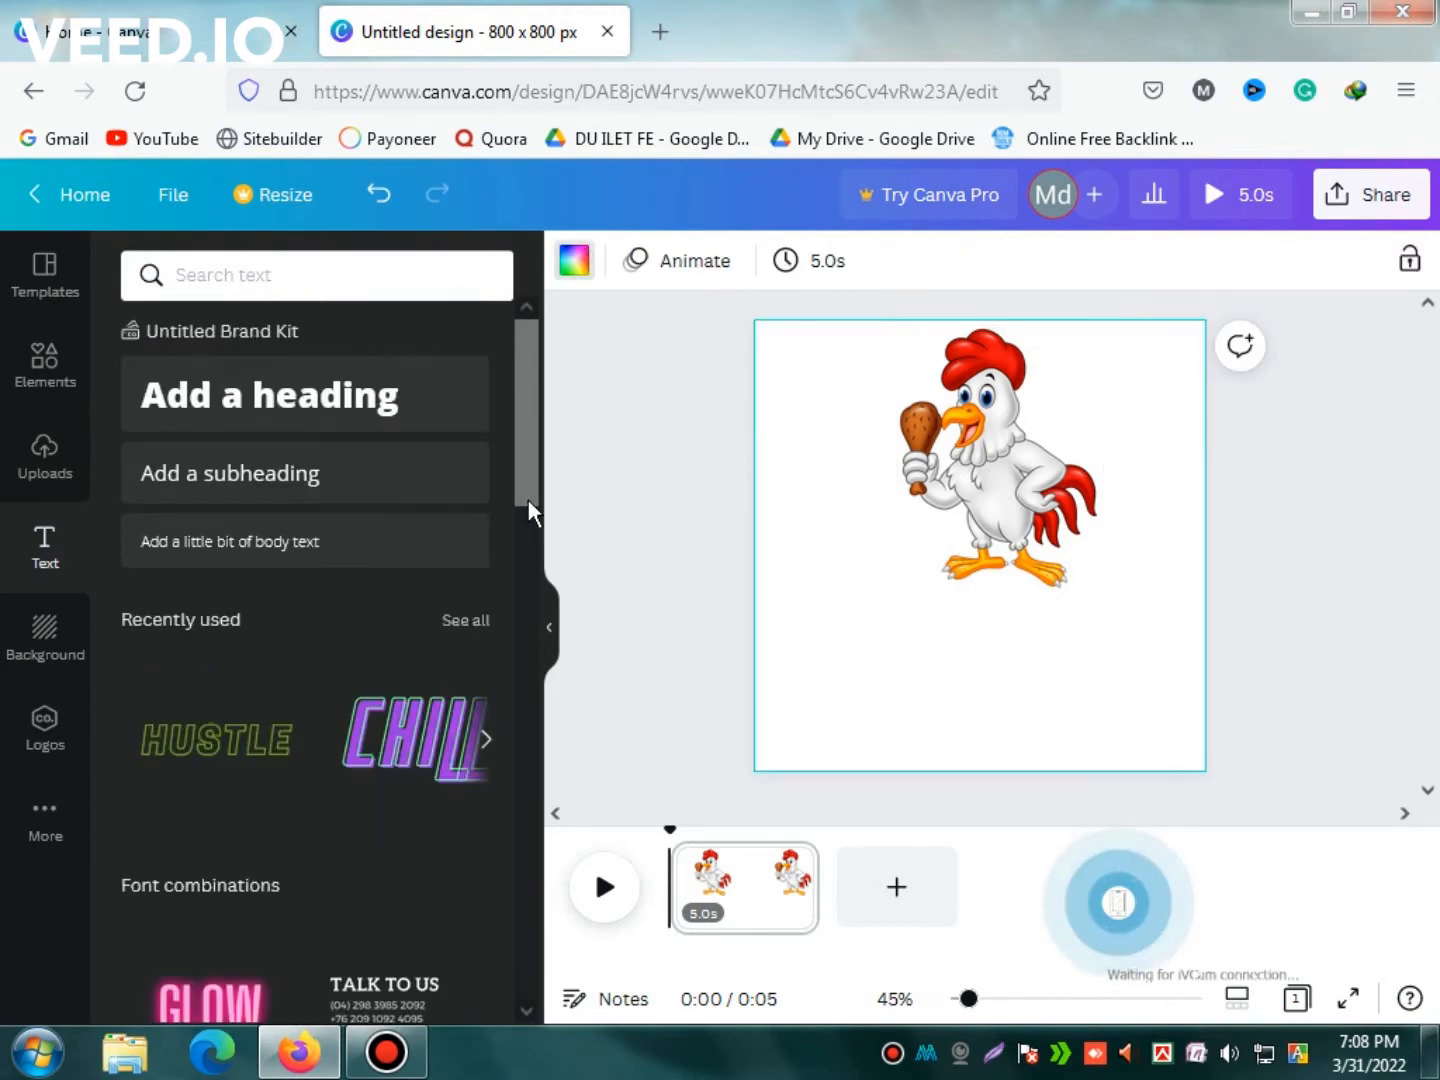
{"action": "left_click", "coordinate": [573, 260]}
{"action": "scroll", "coordinate": [347, 754], "scroll_direction": "down", "scroll_amount": 1}
{"action": "left_click", "coordinate": [475, 813]}
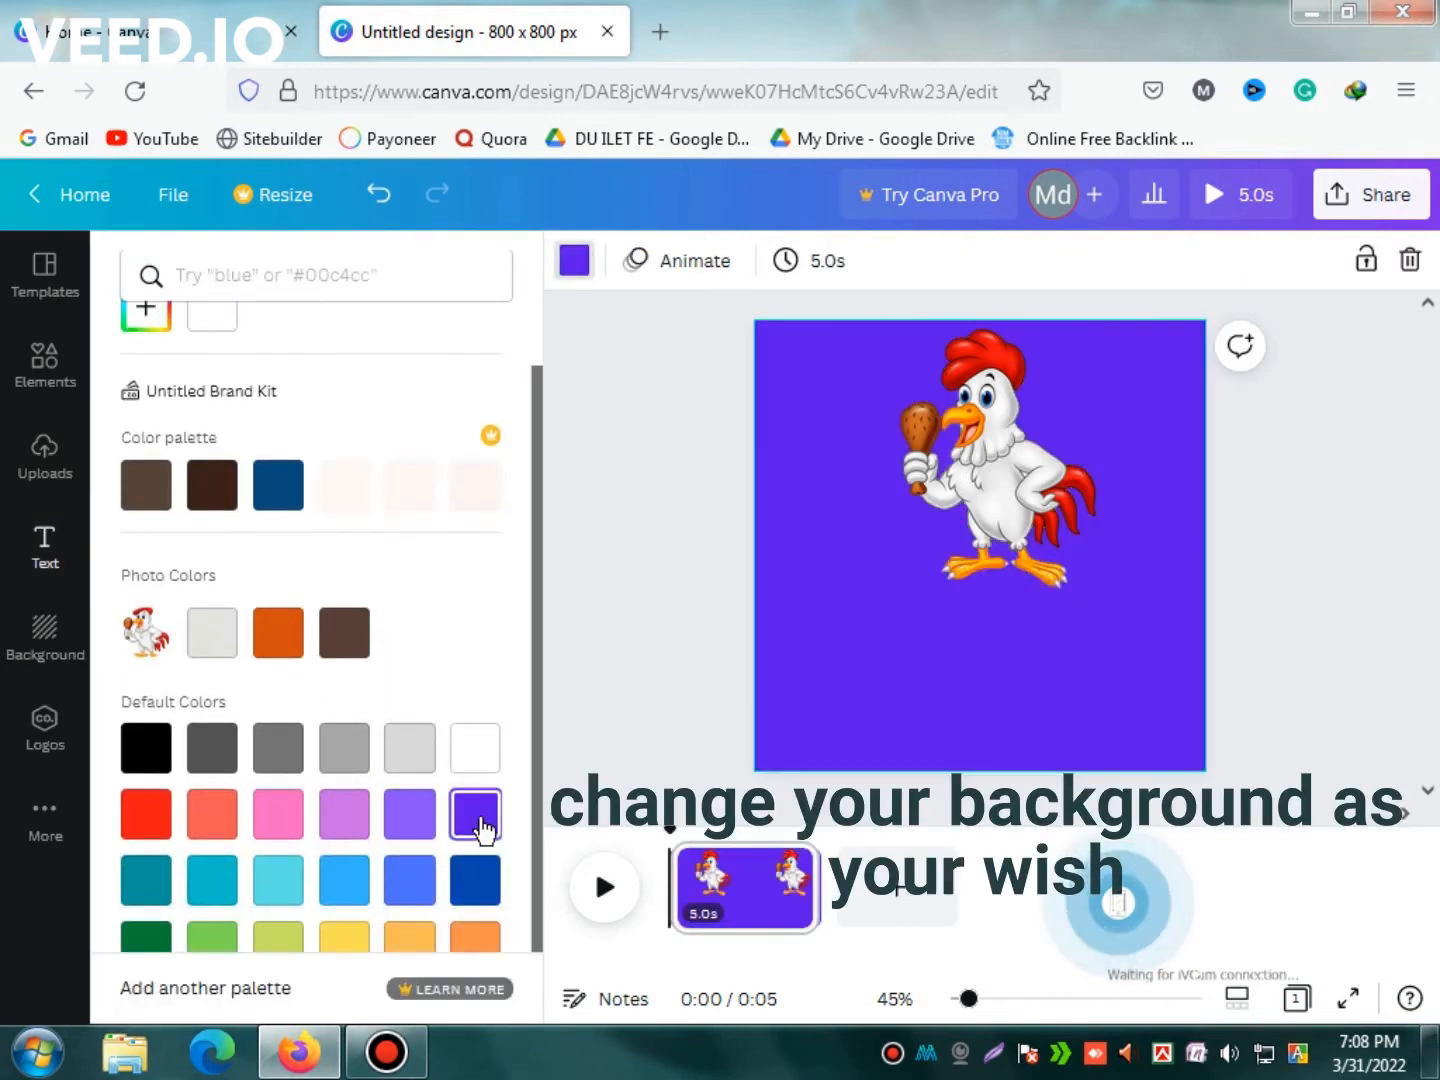
{"action": "left_click", "coordinate": [481, 875]}
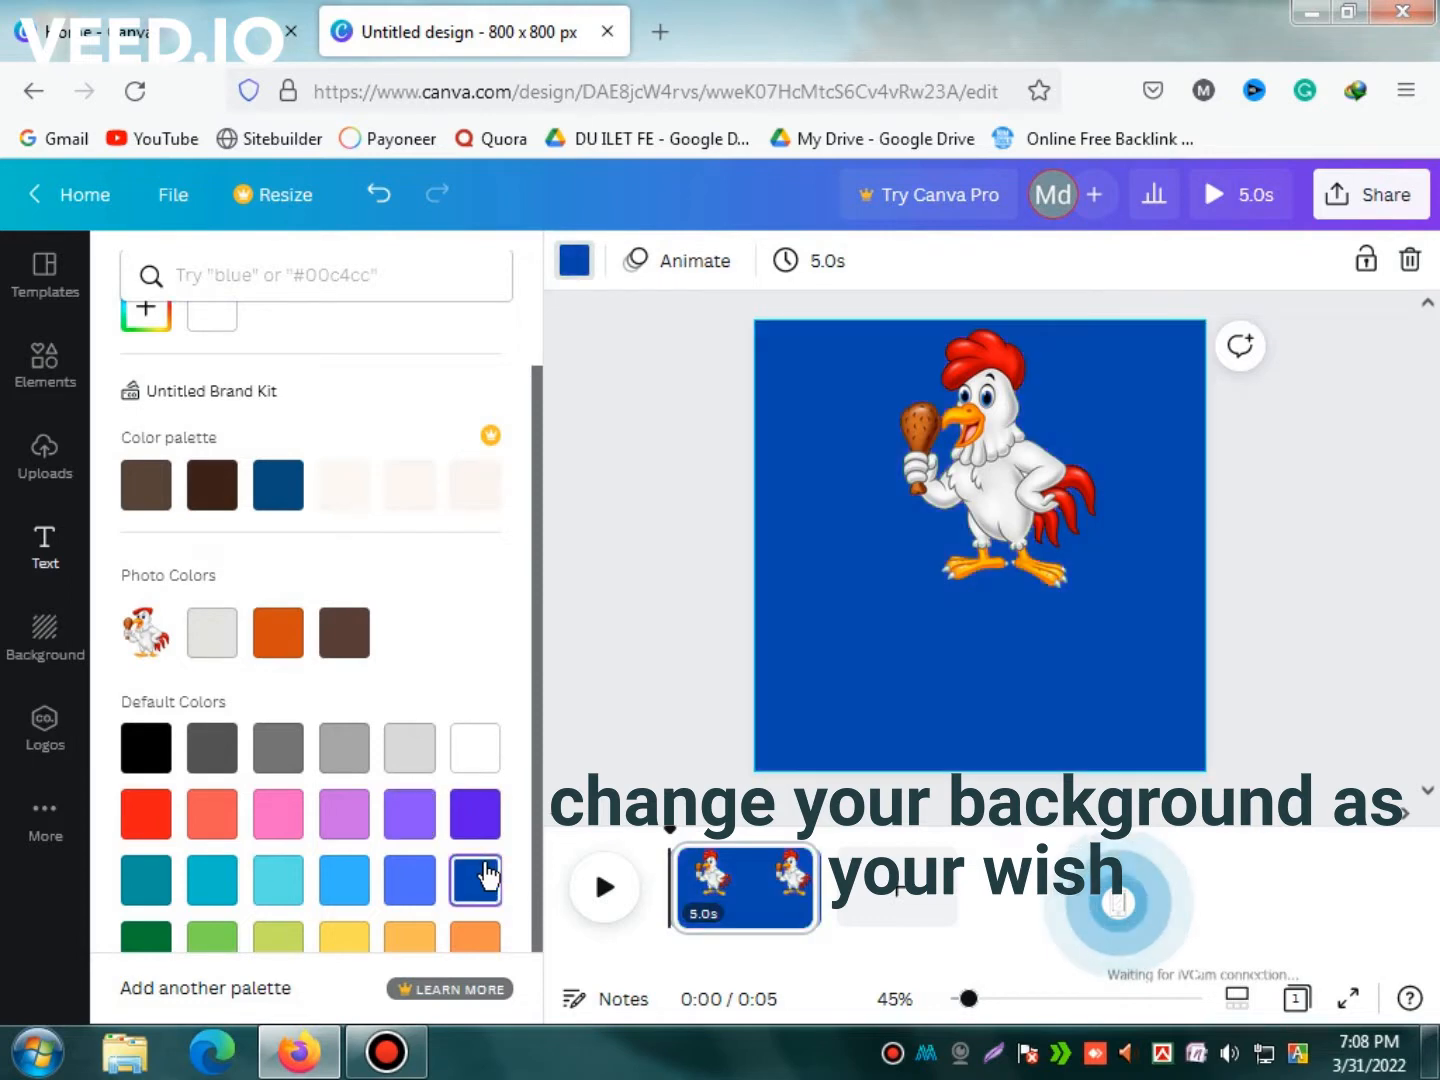
{"action": "left_click", "coordinate": [704, 598]}
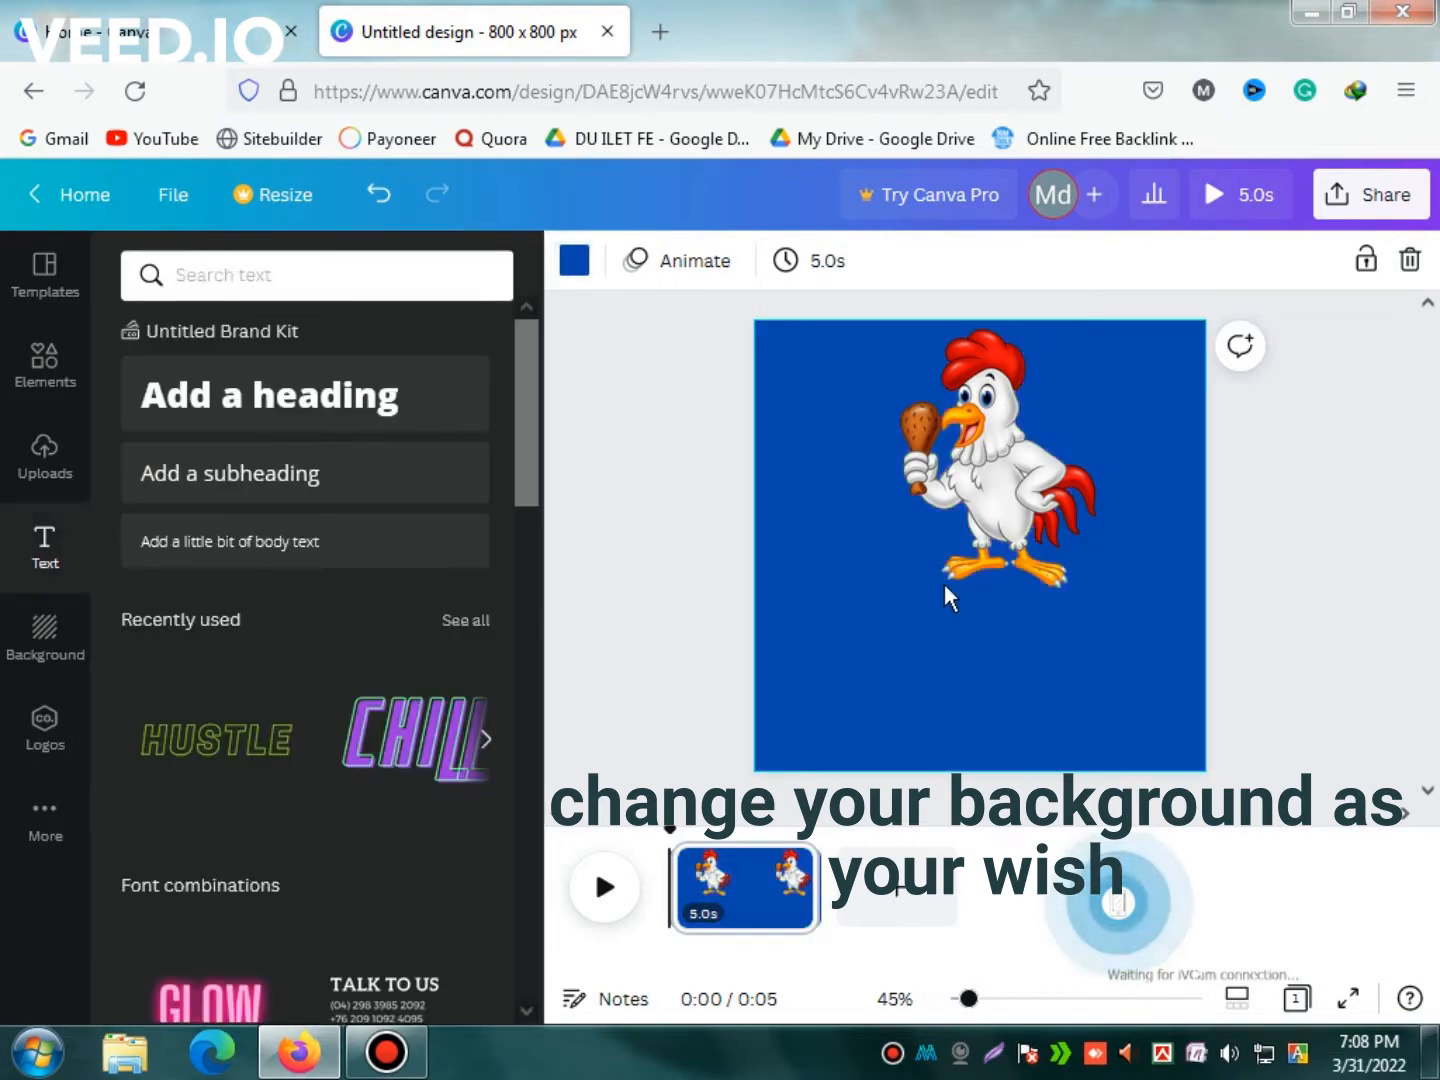
{"action": "scroll", "coordinate": [347, 769], "scroll_direction": "down", "scroll_amount": 5}
{"action": "scroll", "coordinate": [344, 769], "scroll_direction": "up", "scroll_amount": 5}
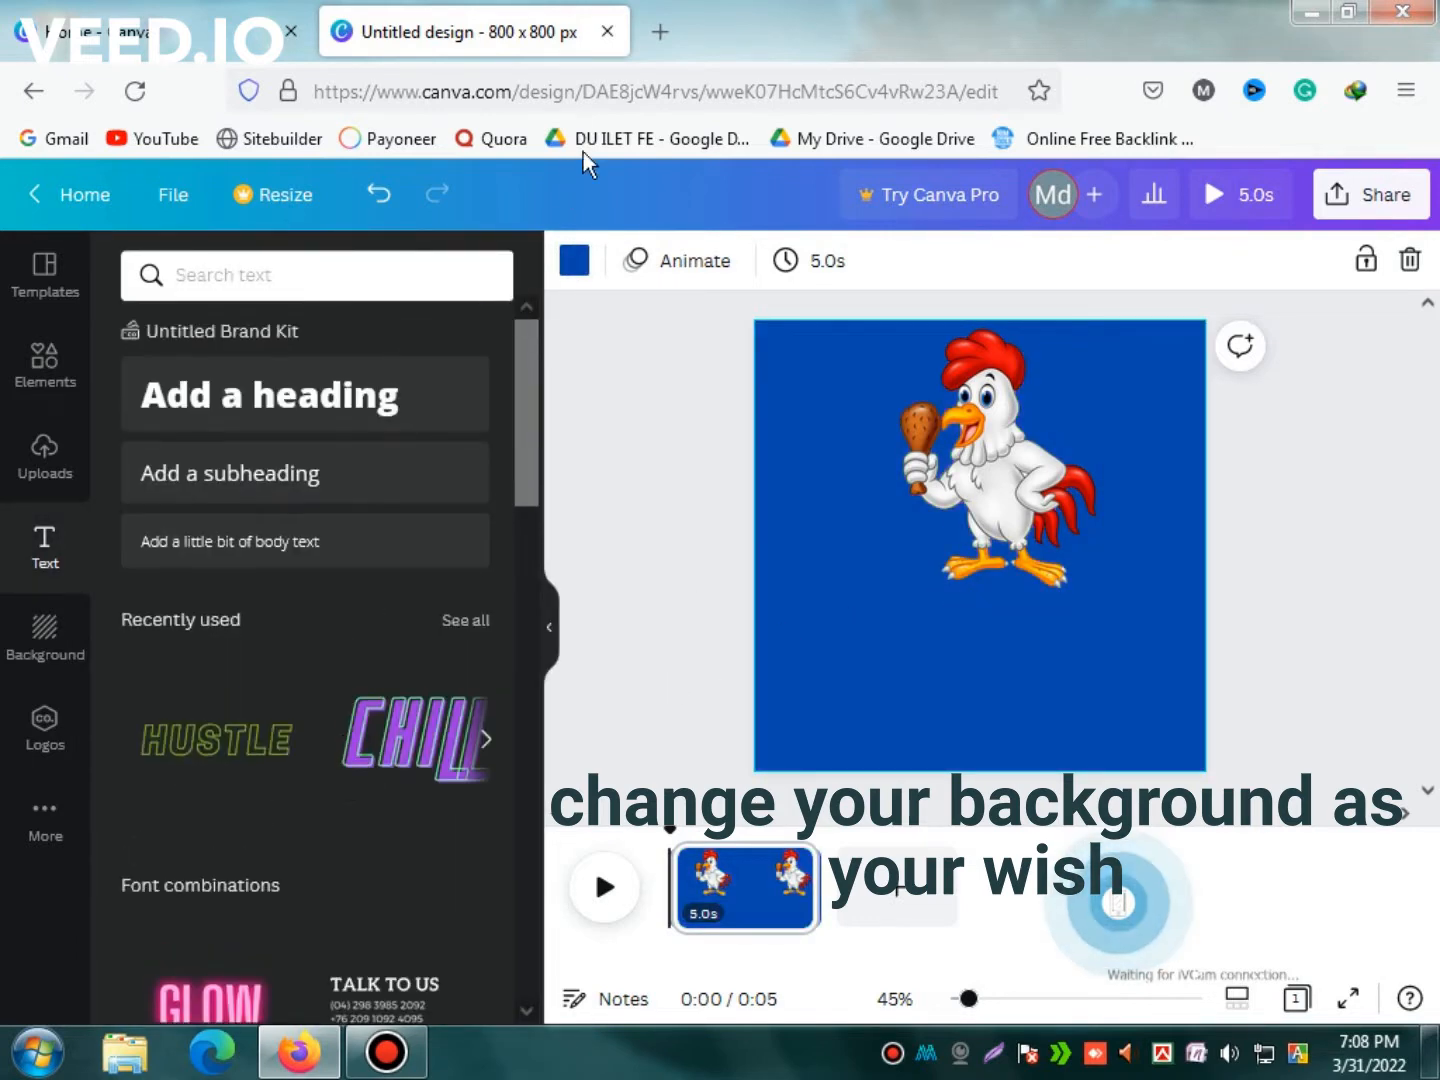
Search Google for "text art online" in a new browser tab
{"action": "left_click", "coordinate": [659, 33]}
{"action": "left_click", "coordinate": [545, 101]}
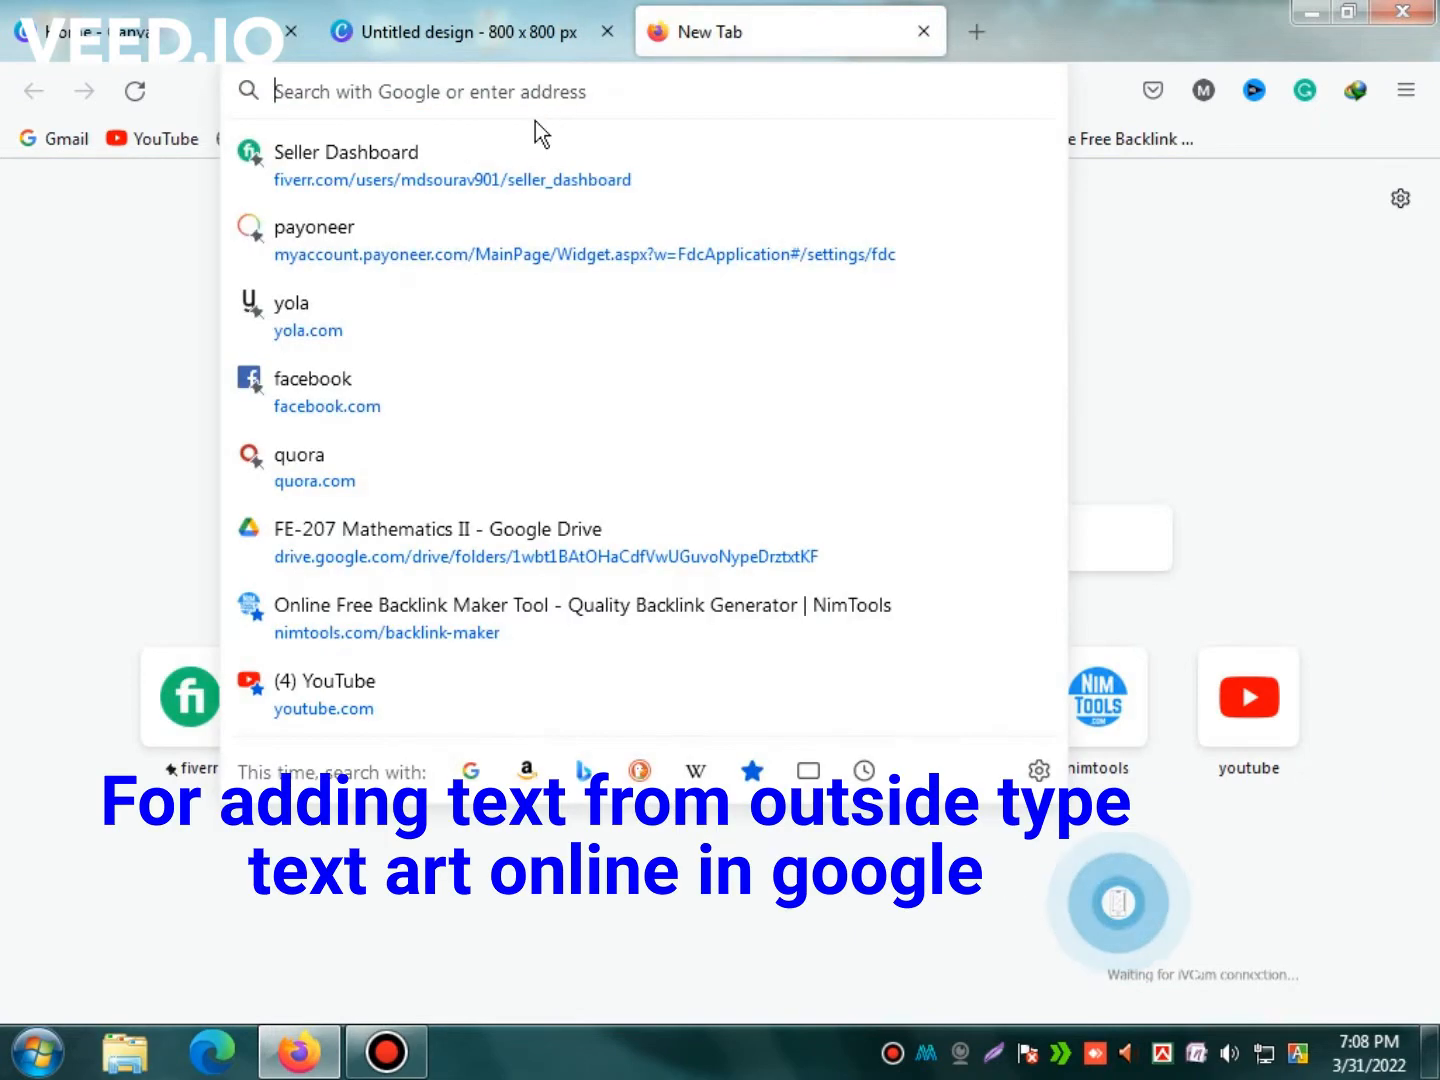
{"action": "type", "text": "tes"}
{"action": "key", "text": "BackSpace"}
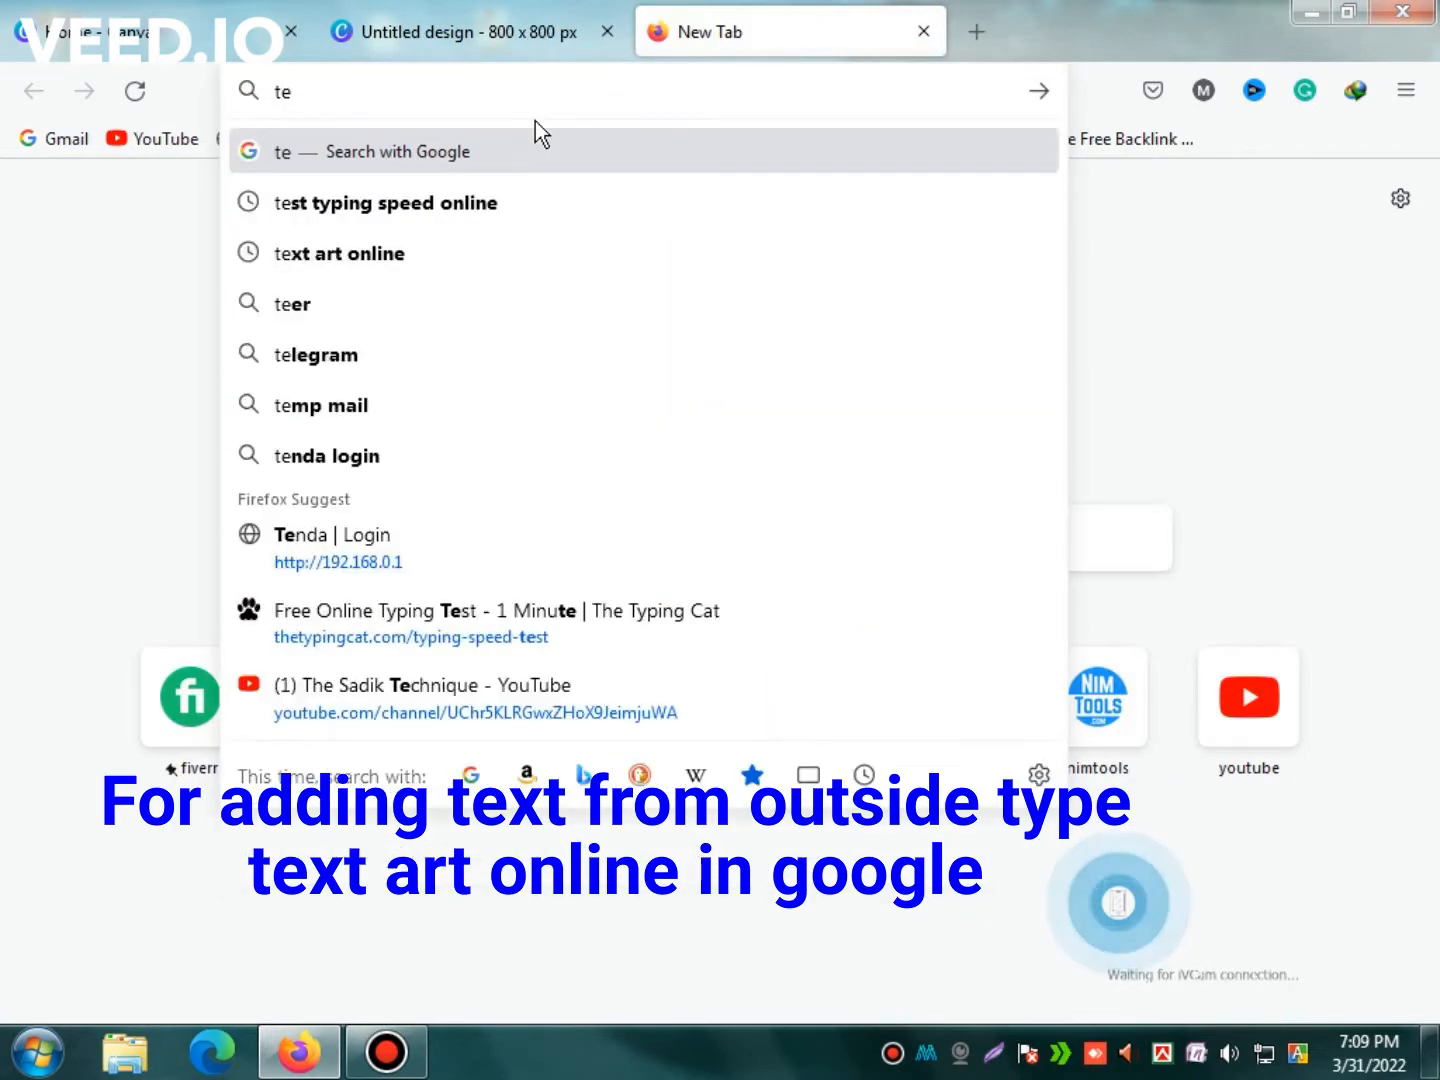
{"action": "type", "text": "xt"}
{"action": "left_click", "coordinate": [427, 205]}
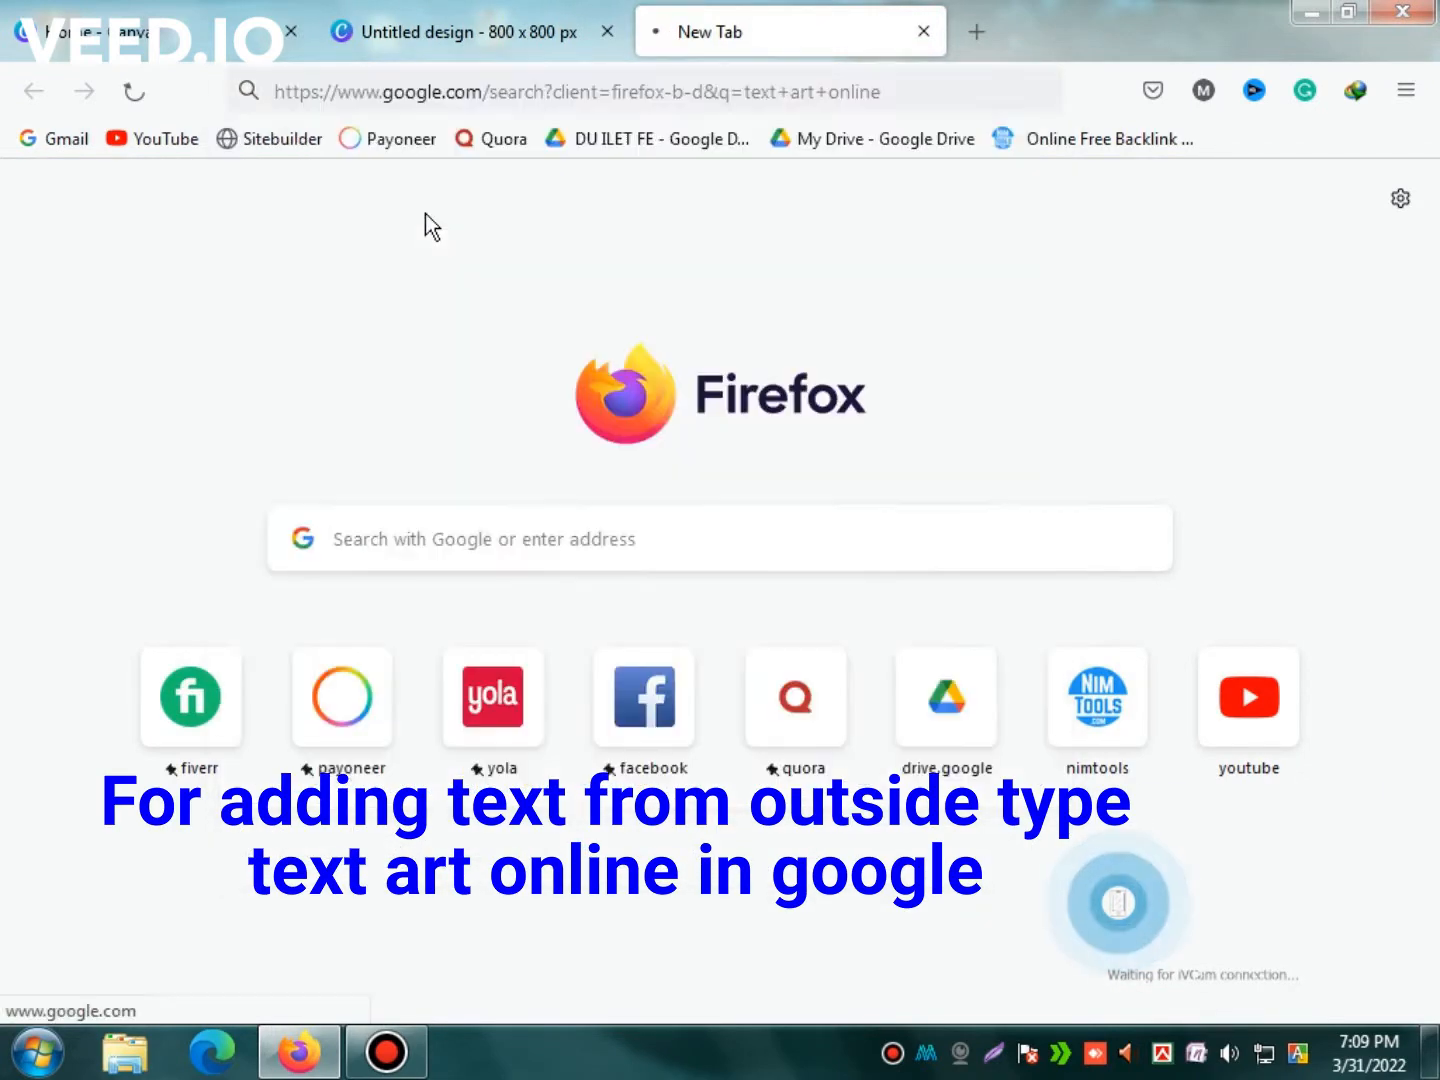
Open the sponsored Cool Text: Logo Generator result and close the Canva home page tab
{"action": "left_click", "coordinate": [311, 447]}
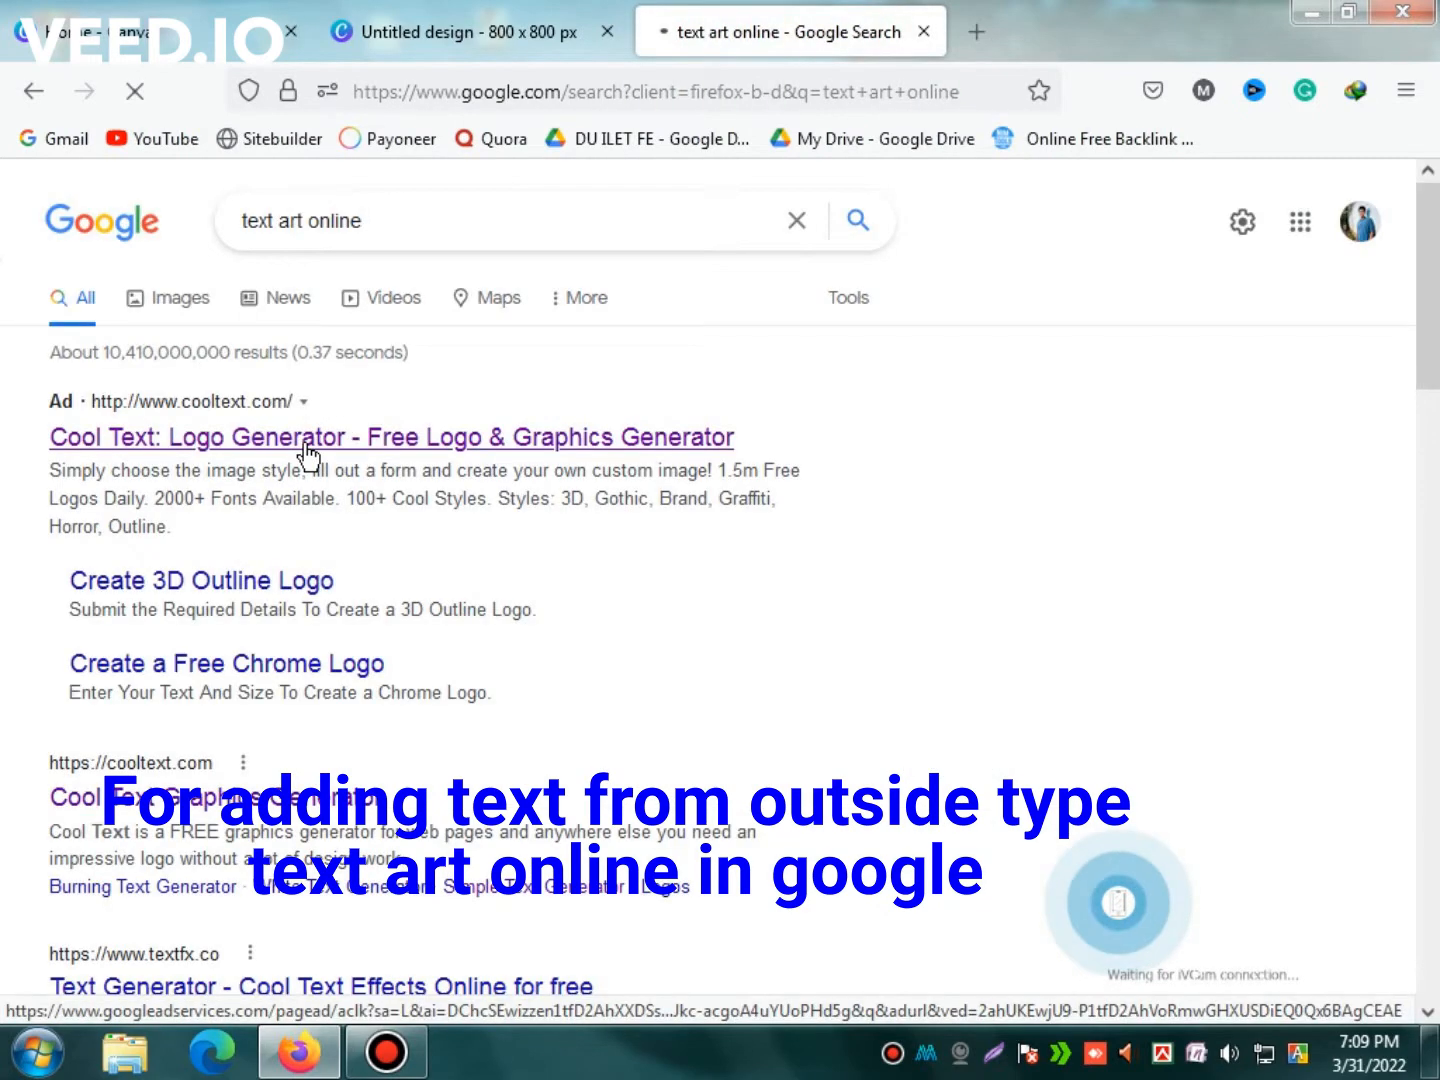
{"action": "left_click", "coordinate": [292, 31]}
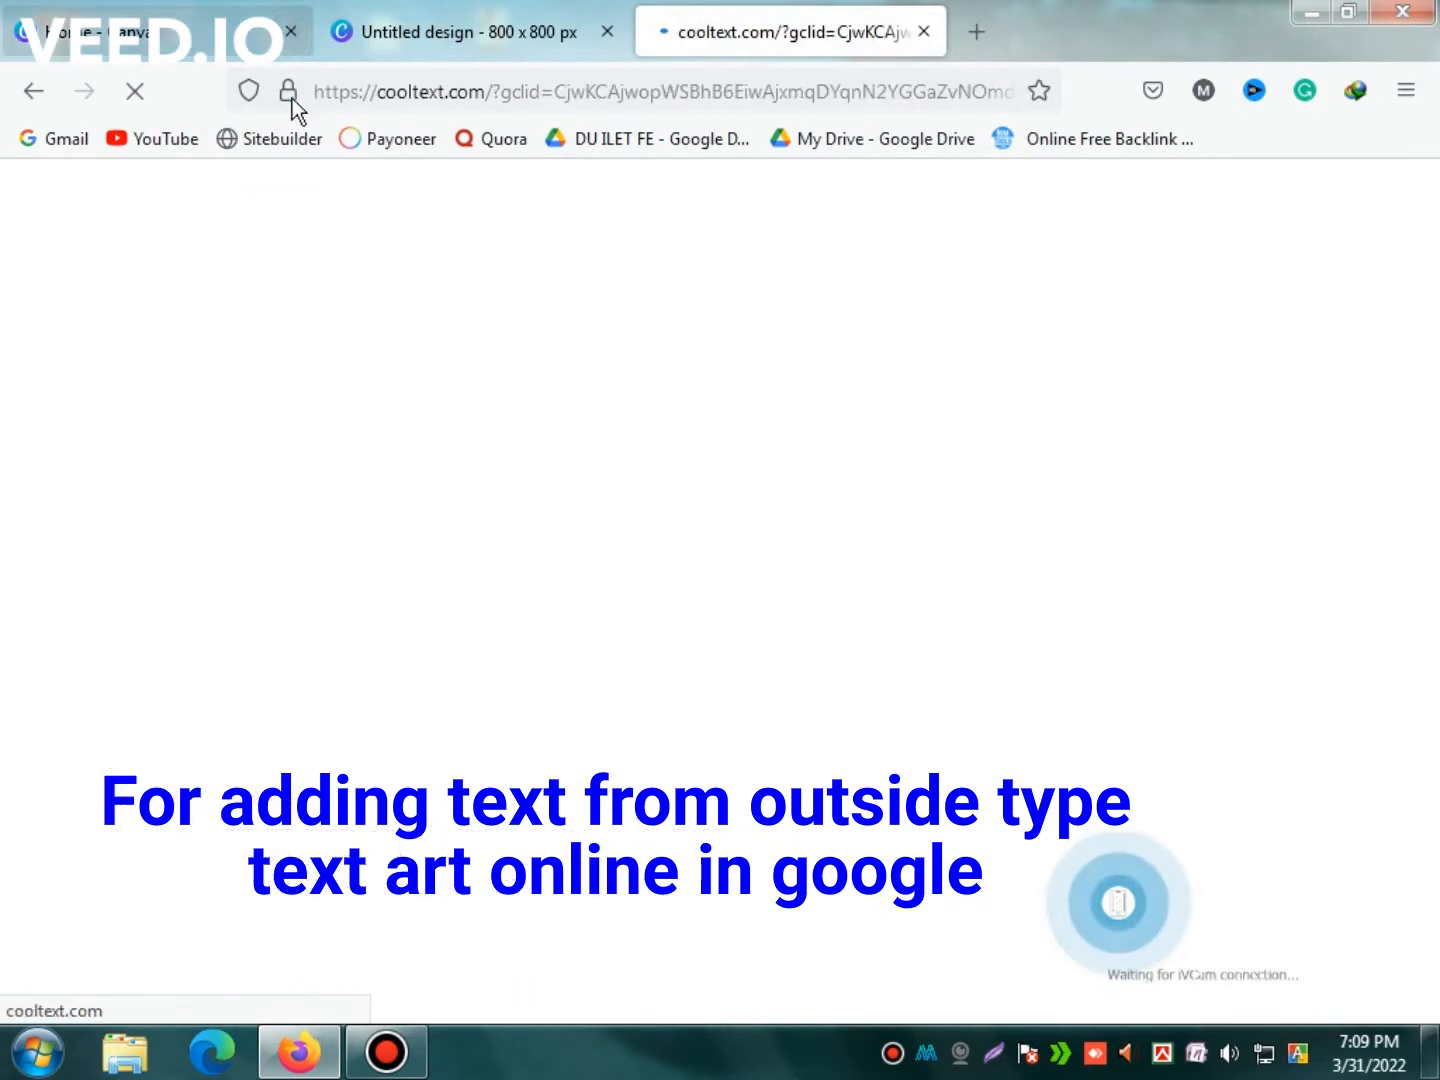
Browse the Cool Text styles and open the generator for the Legal text style
{"action": "scroll", "coordinate": [400, 549], "scroll_direction": "down", "scroll_amount": 4}
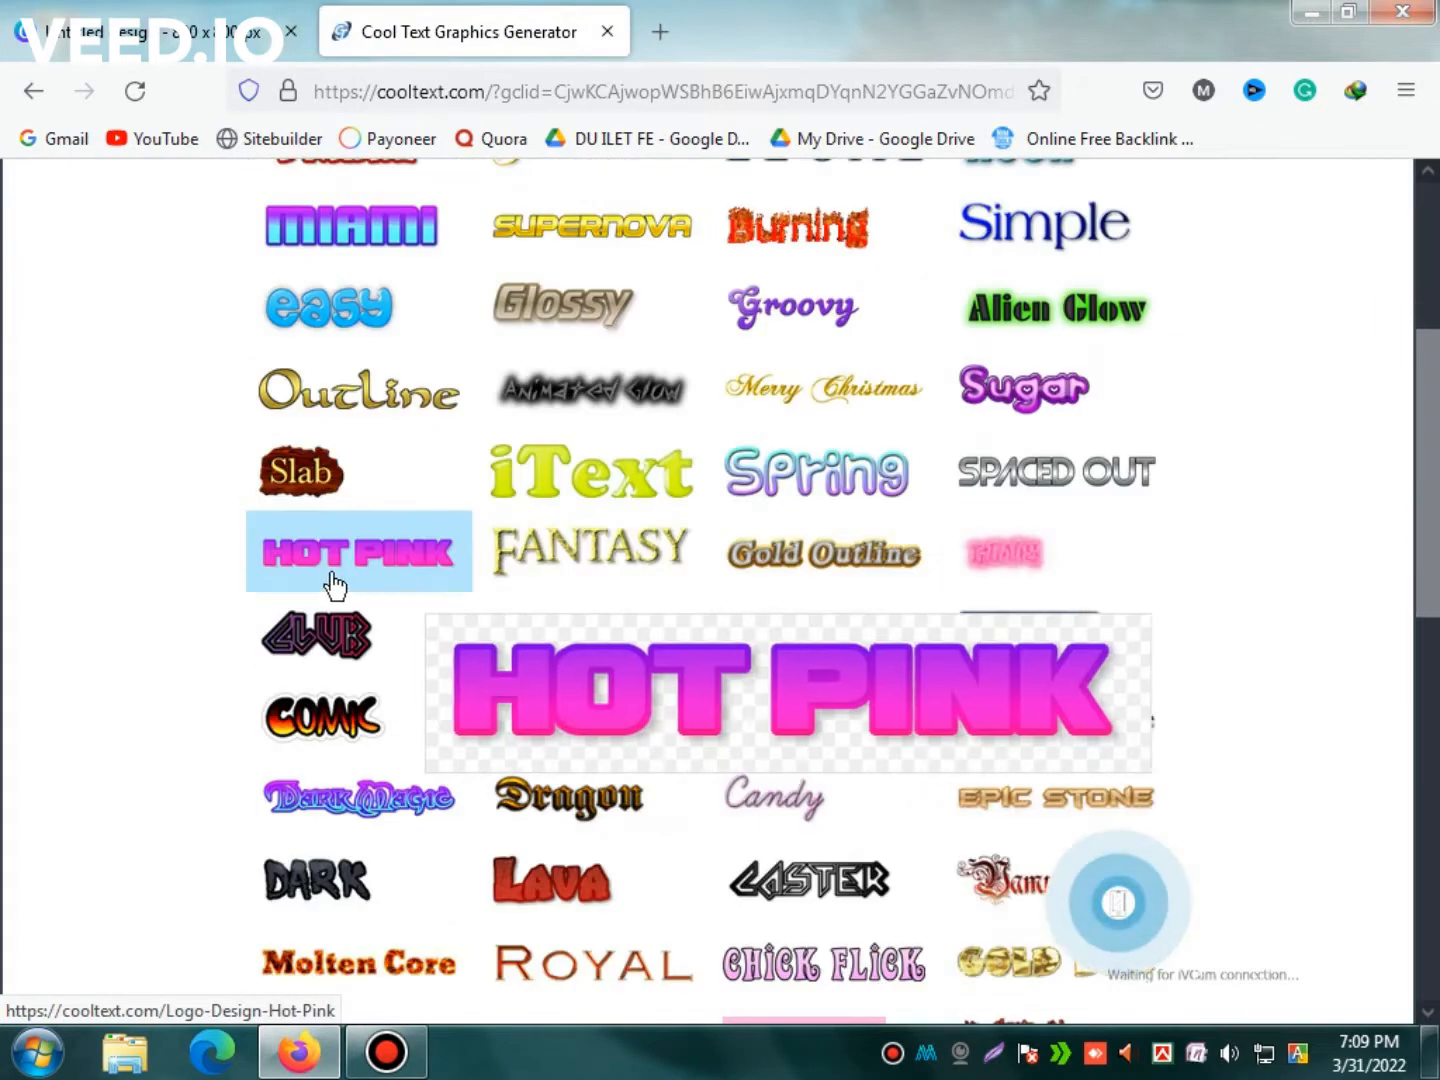
{"action": "scroll", "coordinate": [822, 507], "scroll_direction": "up", "scroll_amount": 2}
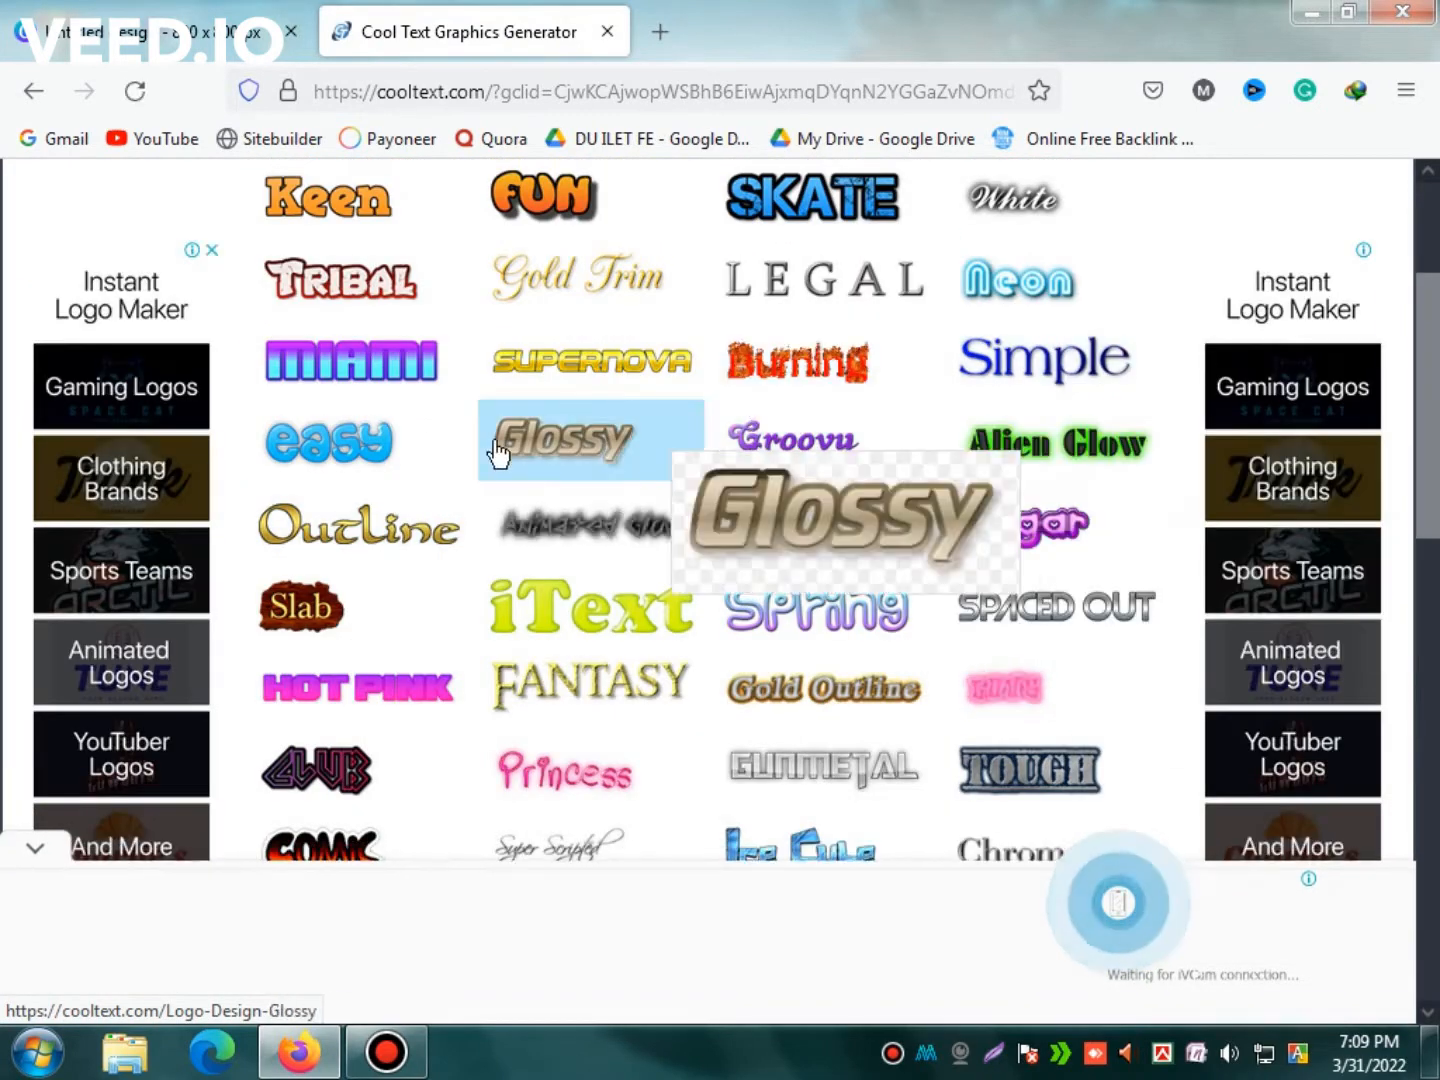
{"action": "scroll", "coordinate": [562, 585], "scroll_direction": "down", "scroll_amount": 1}
{"action": "scroll", "coordinate": [590, 570], "scroll_direction": "up", "scroll_amount": 2}
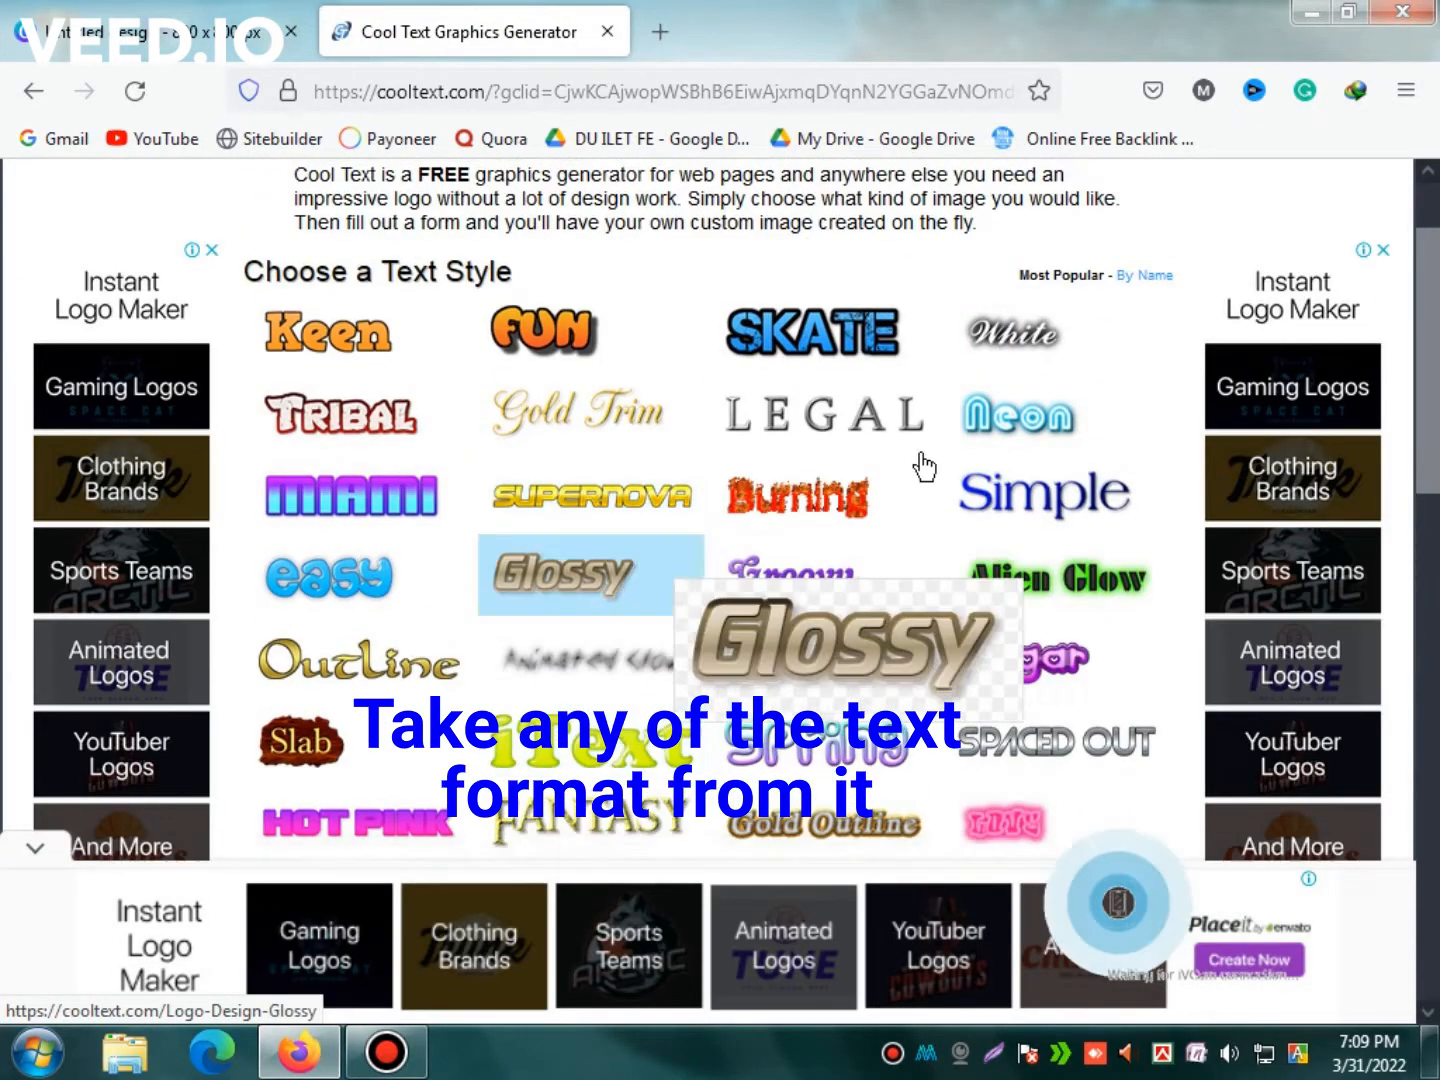
{"action": "scroll", "coordinate": [760, 555], "scroll_direction": "down", "scroll_amount": 2}
{"action": "scroll", "coordinate": [440, 525], "scroll_direction": "down", "scroll_amount": 1}
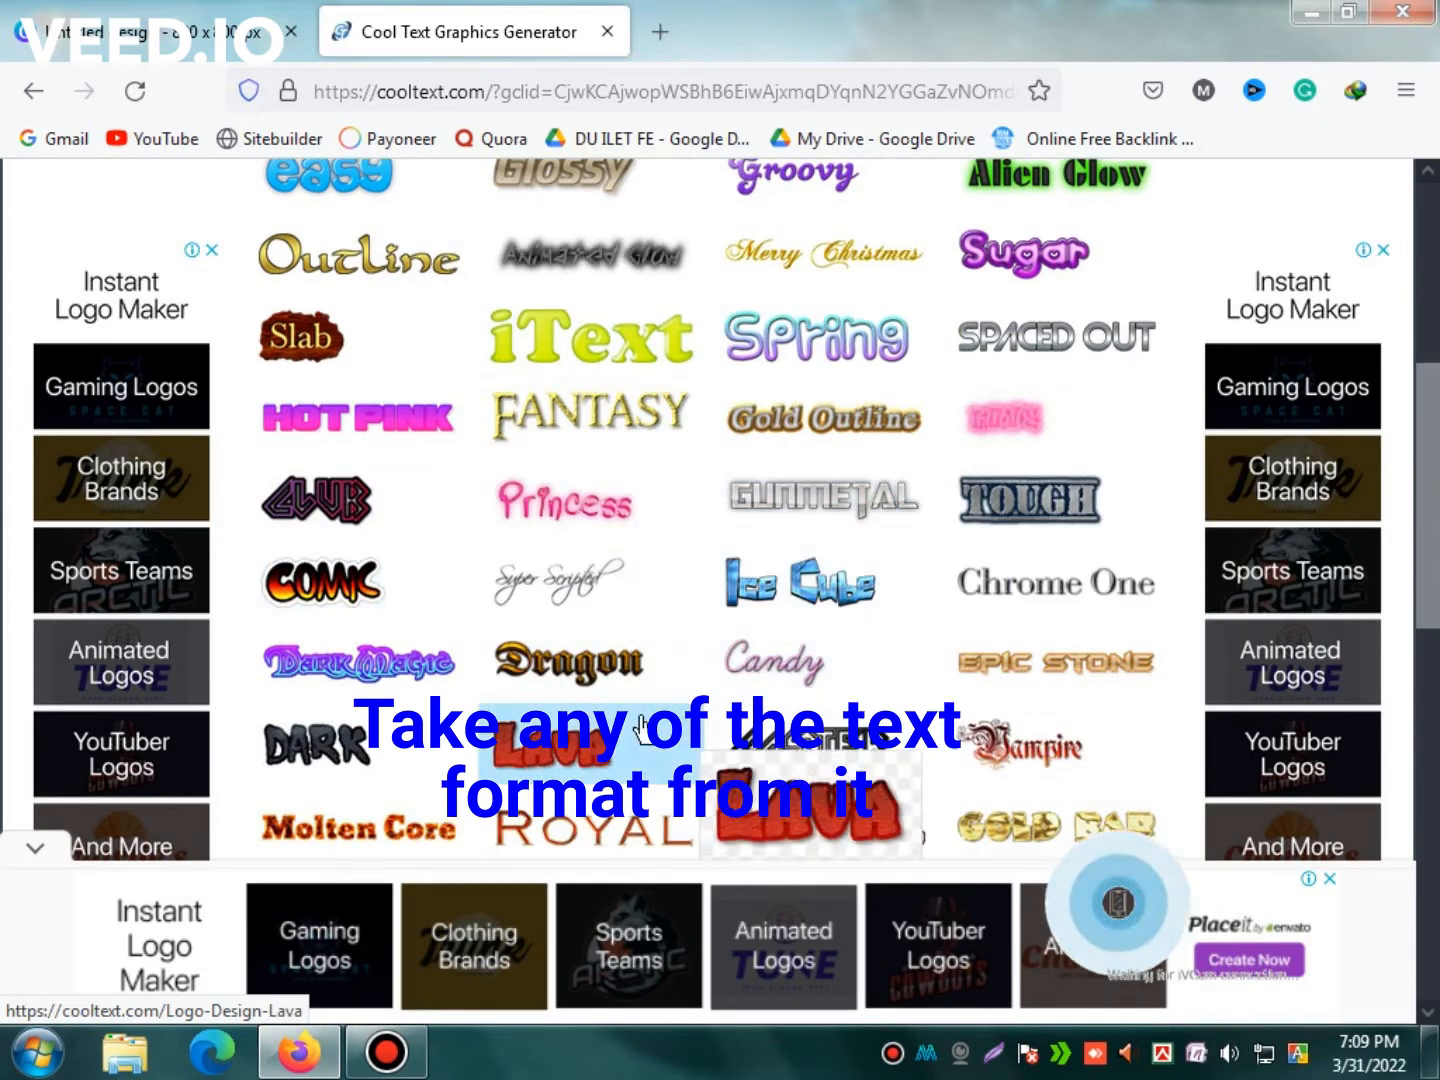
{"action": "scroll", "coordinate": [534, 688], "scroll_direction": "down", "scroll_amount": 3}
{"action": "scroll", "coordinate": [714, 546], "scroll_direction": "up", "scroll_amount": 5}
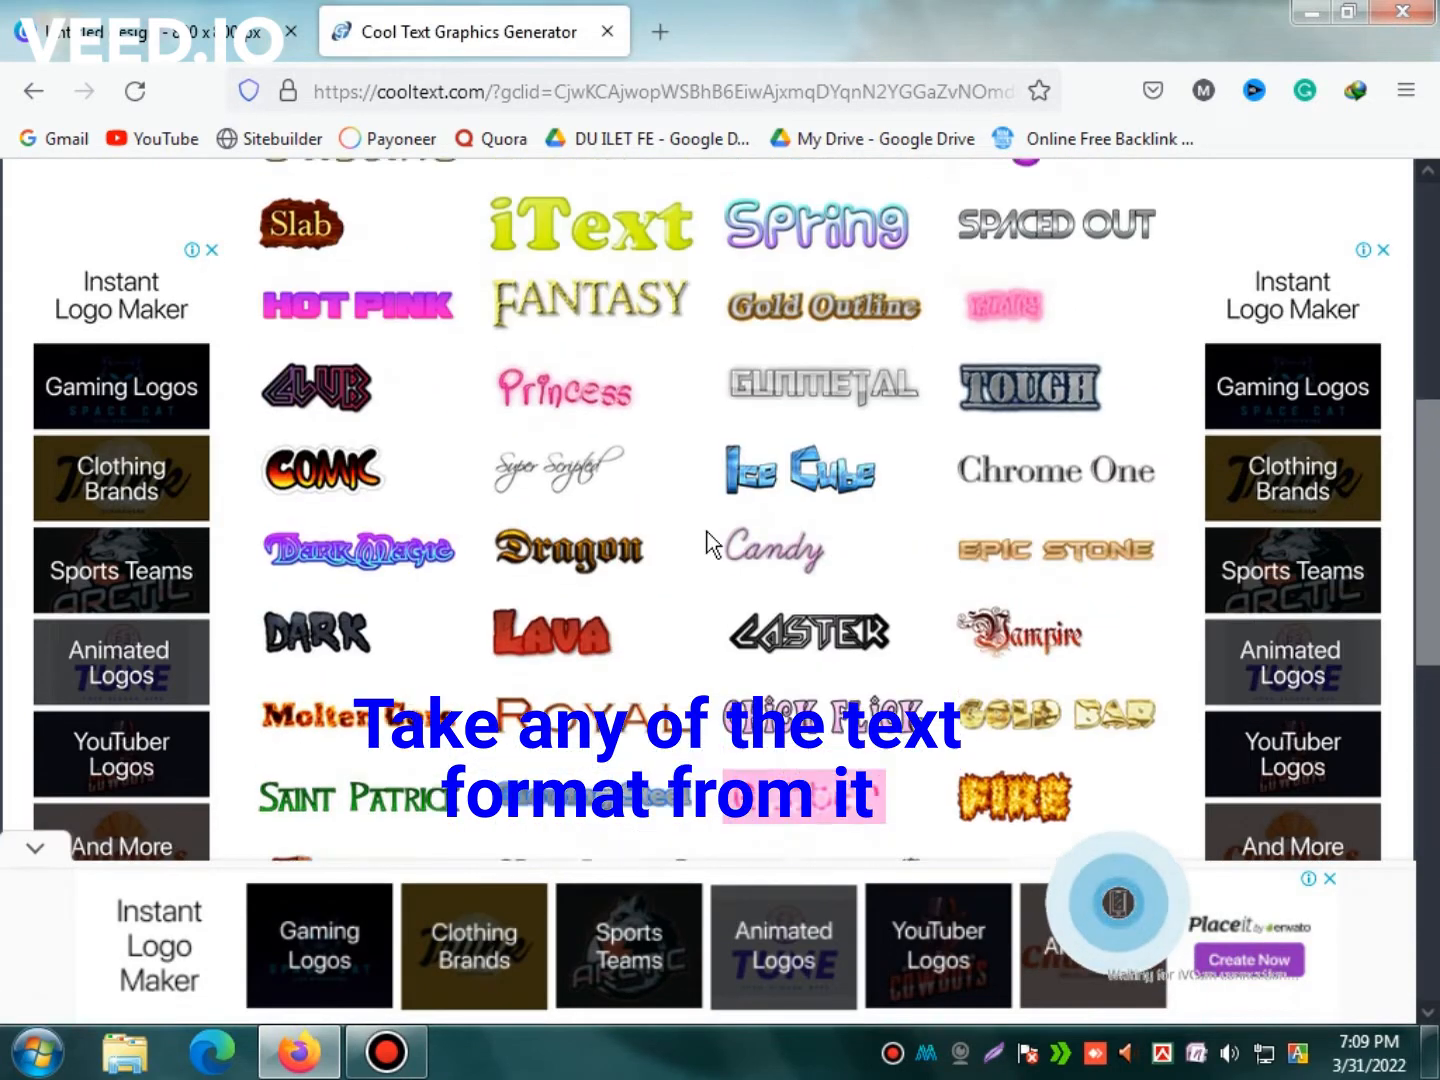
{"action": "scroll", "coordinate": [714, 545], "scroll_direction": "up", "scroll_amount": 3}
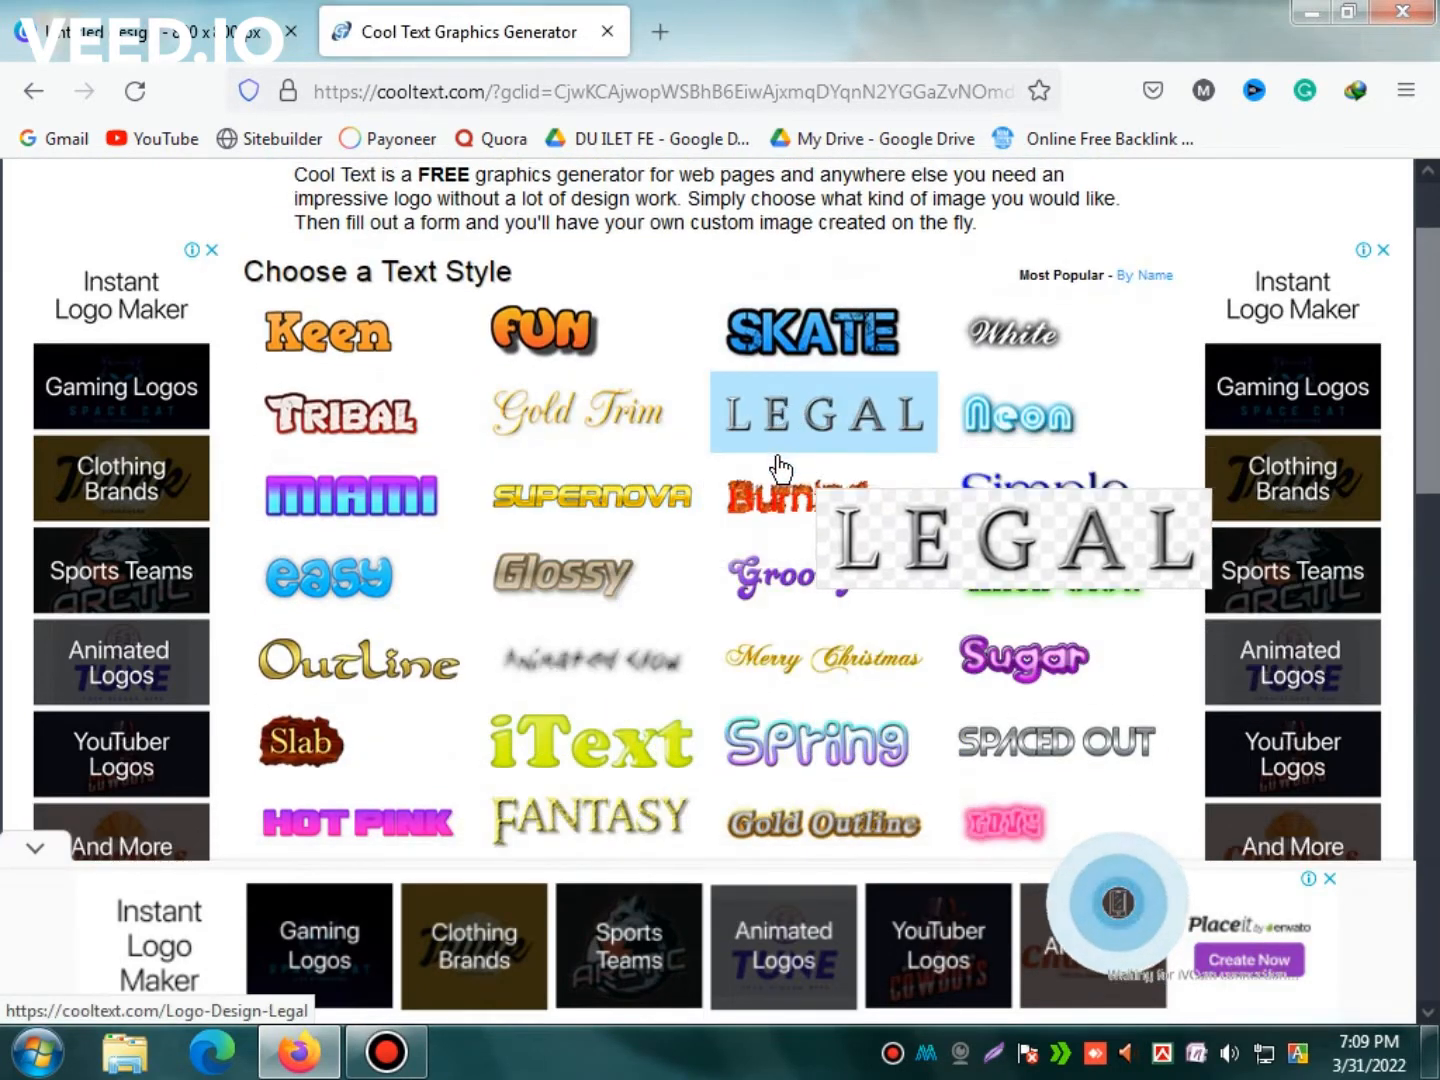
{"action": "left_click", "coordinate": [851, 450]}
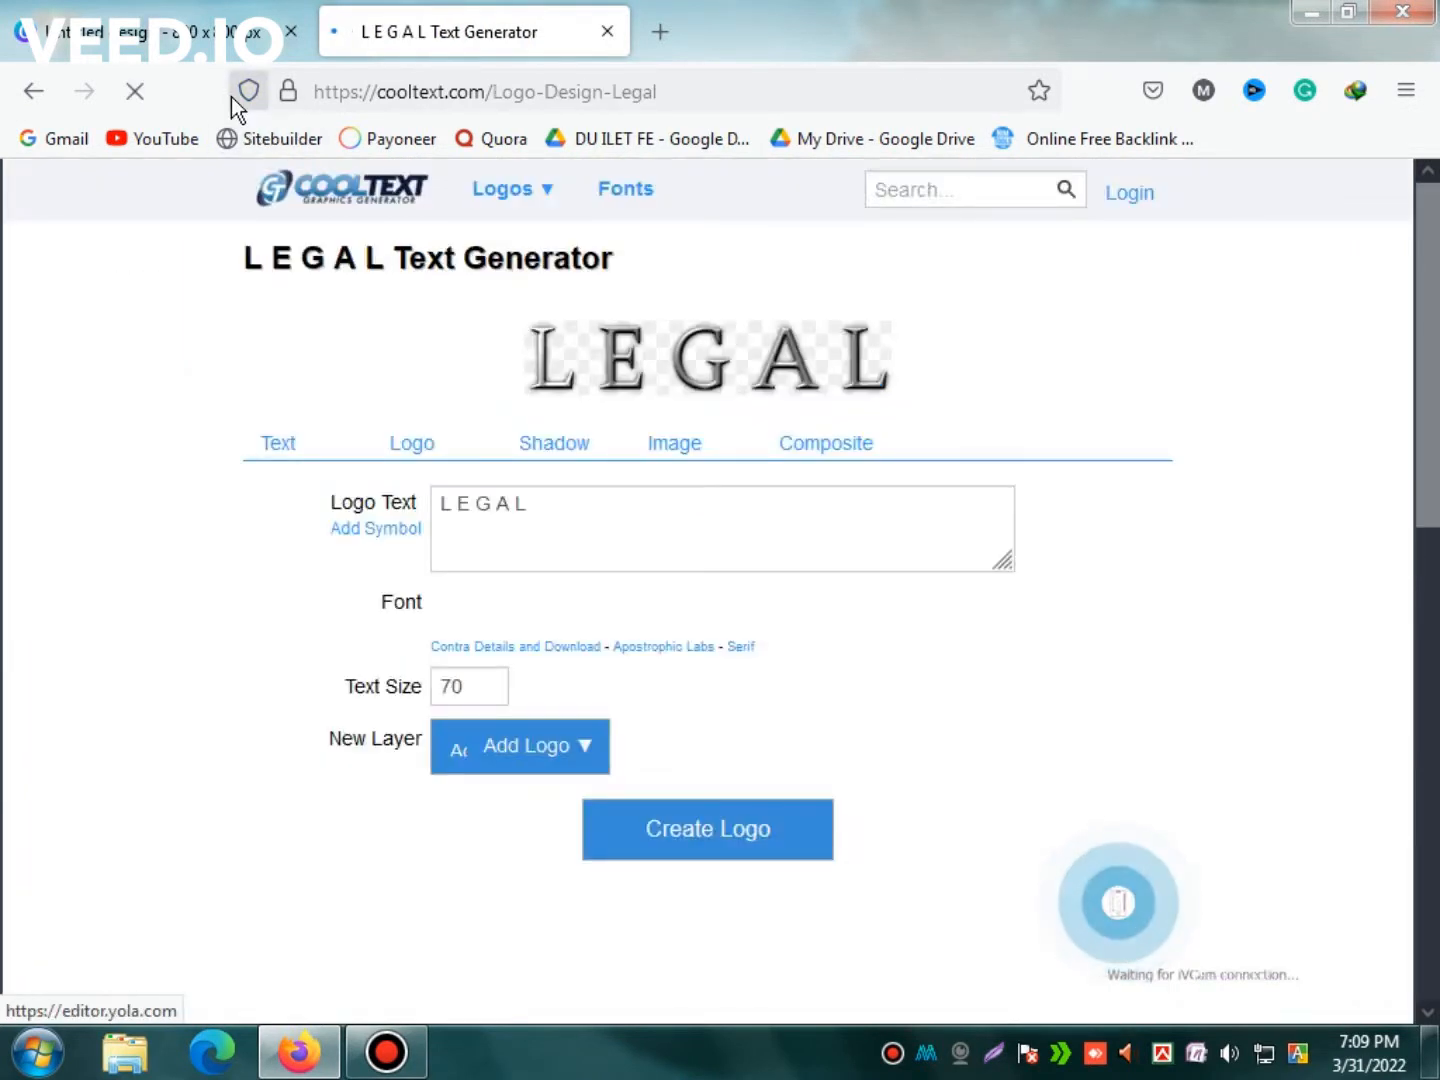
Replace the logo text with "Spicy corner" and generate the logo
{"action": "left_click", "coordinate": [569, 508]}
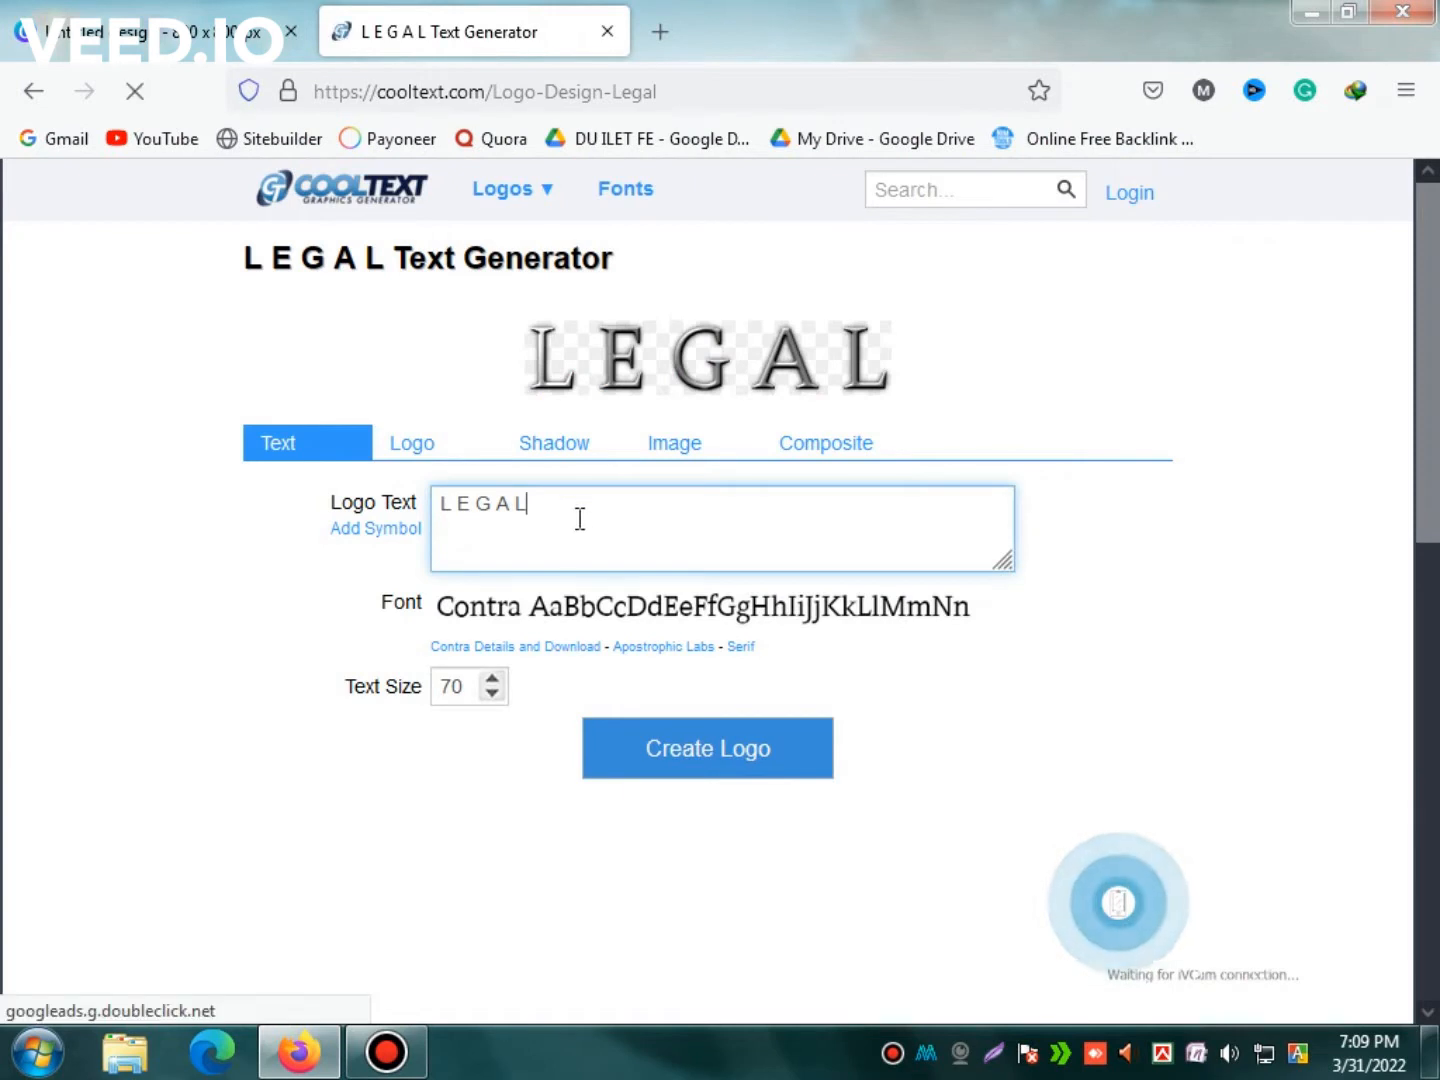
{"action": "key", "text": "BackSpace"}
{"action": "key", "text": "BackSpace"}
{"action": "key", "text": "BackSpace"}
{"action": "key", "text": "BackSpace"}
{"action": "key", "text": "BackSpace"}
{"action": "key", "text": "BackSpace"}
{"action": "key", "text": "BackSpace"}
{"action": "key", "text": "BackSpace"}
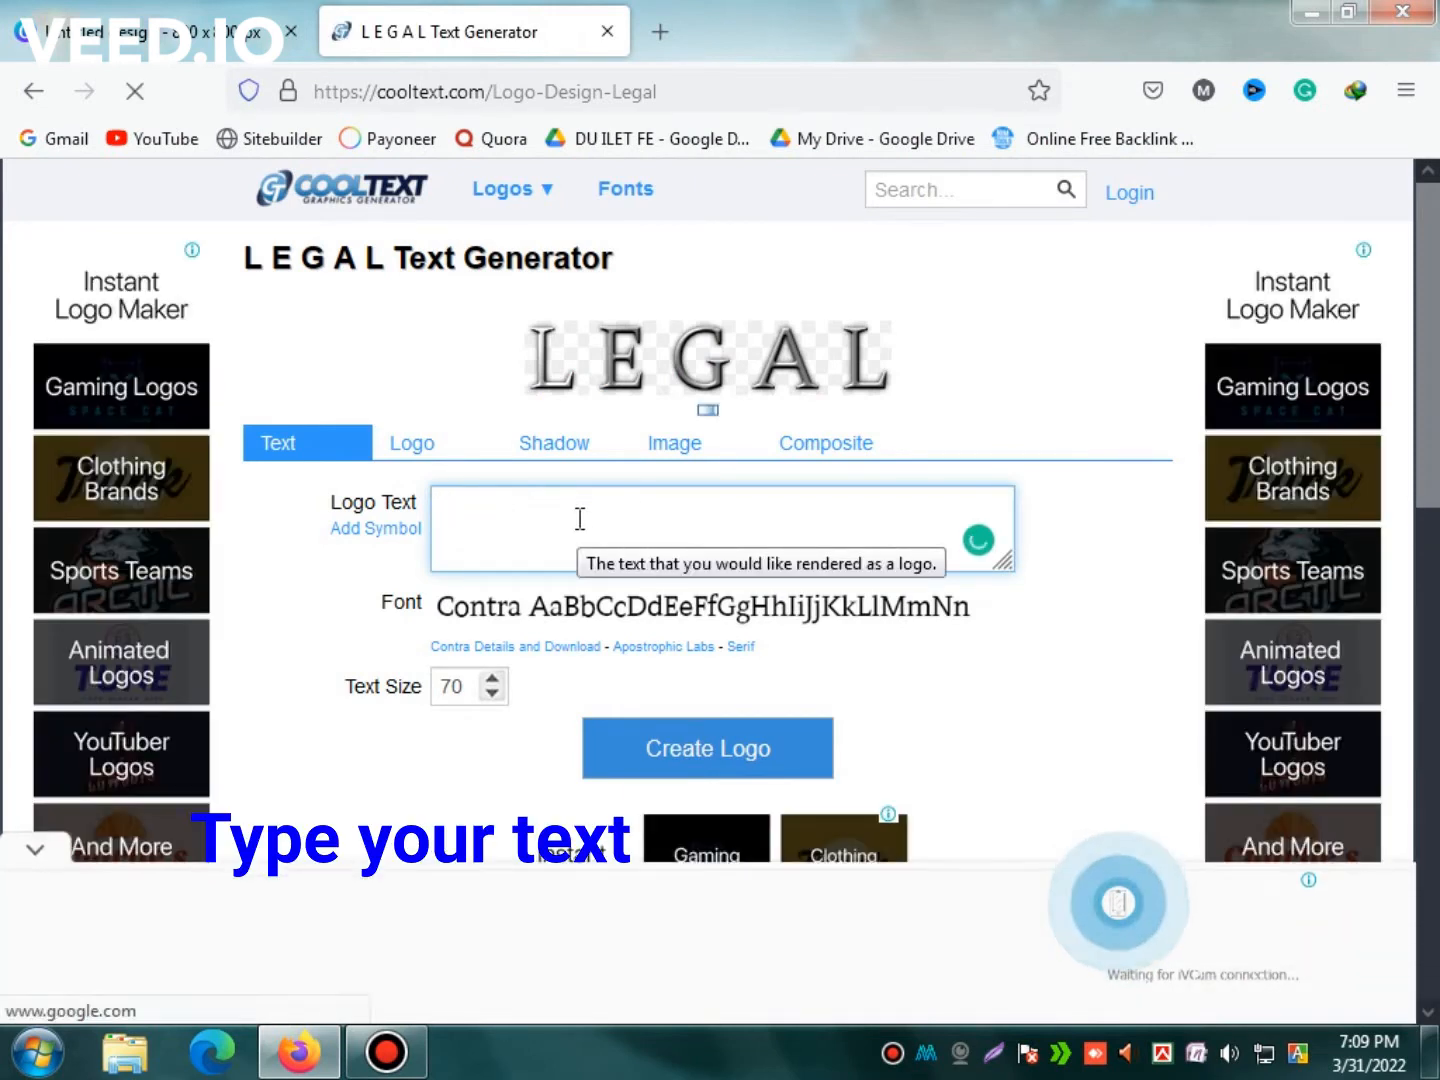
{"action": "type", "text": "Spic"}
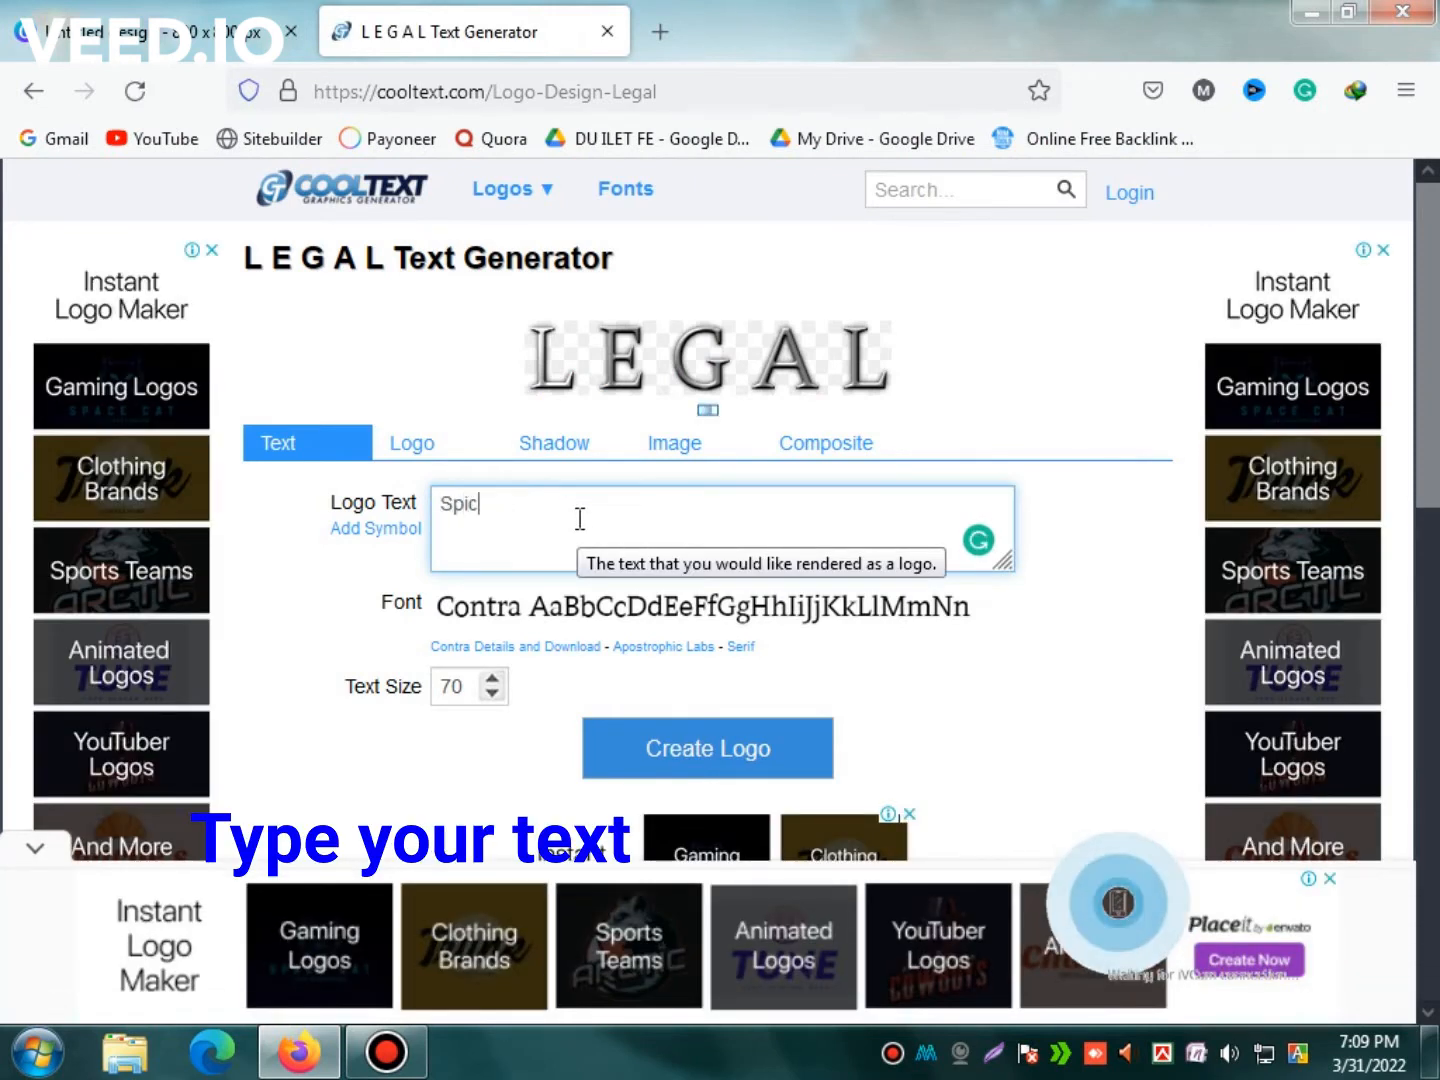
{"action": "type", "text": "y corne"}
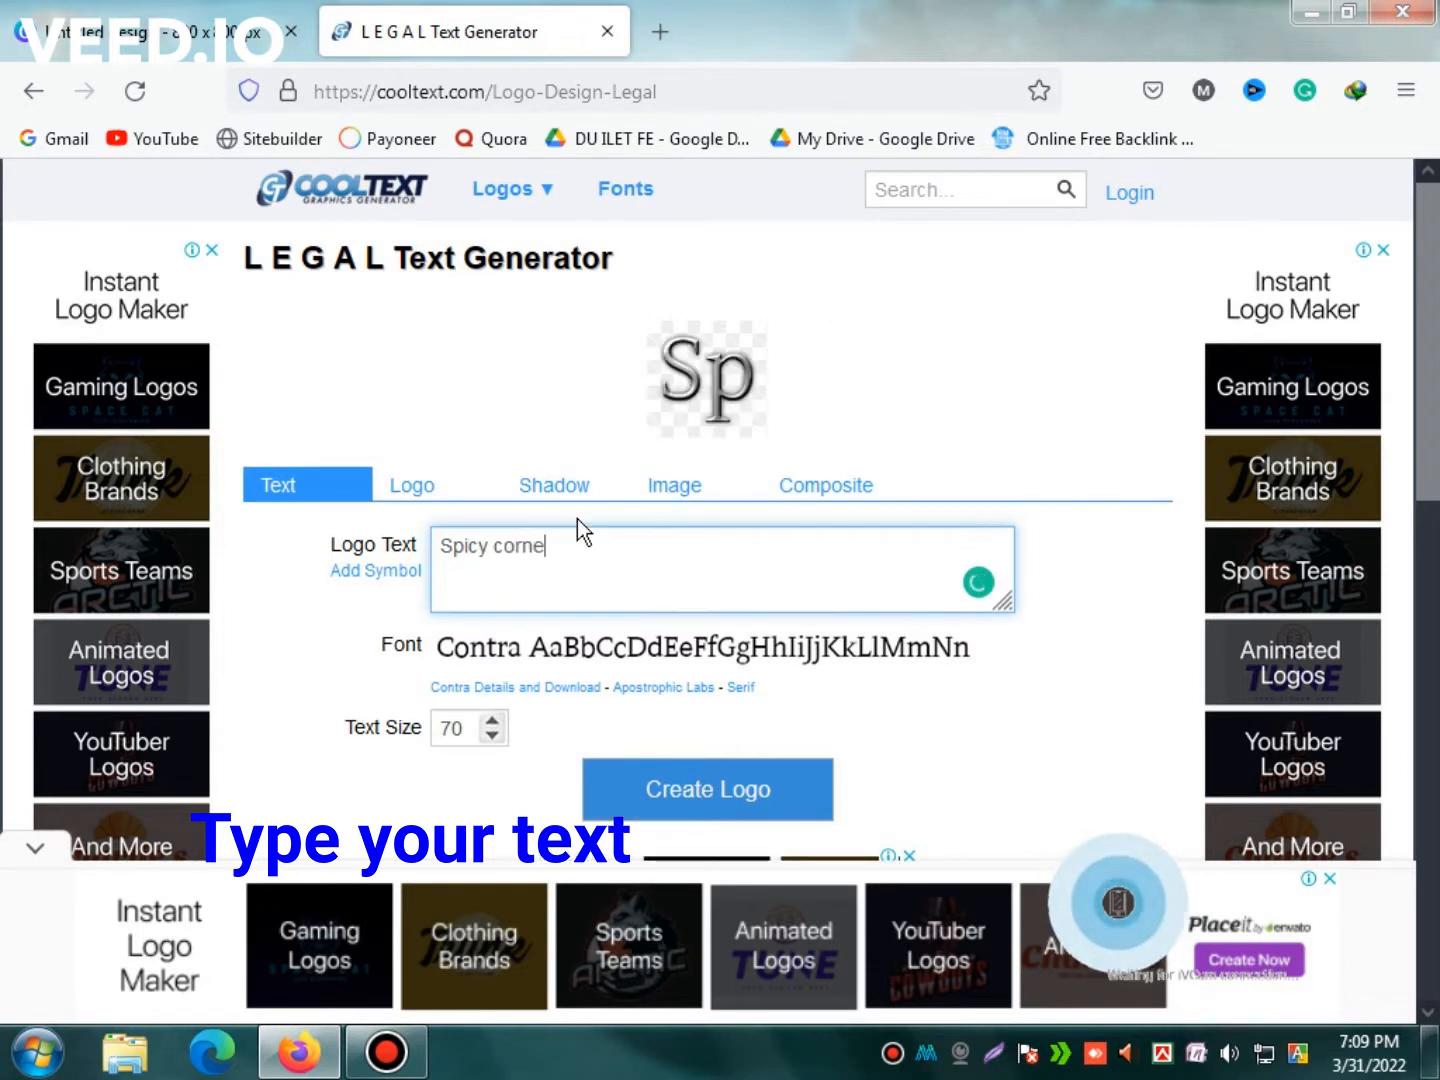
{"action": "type", "text": "r"}
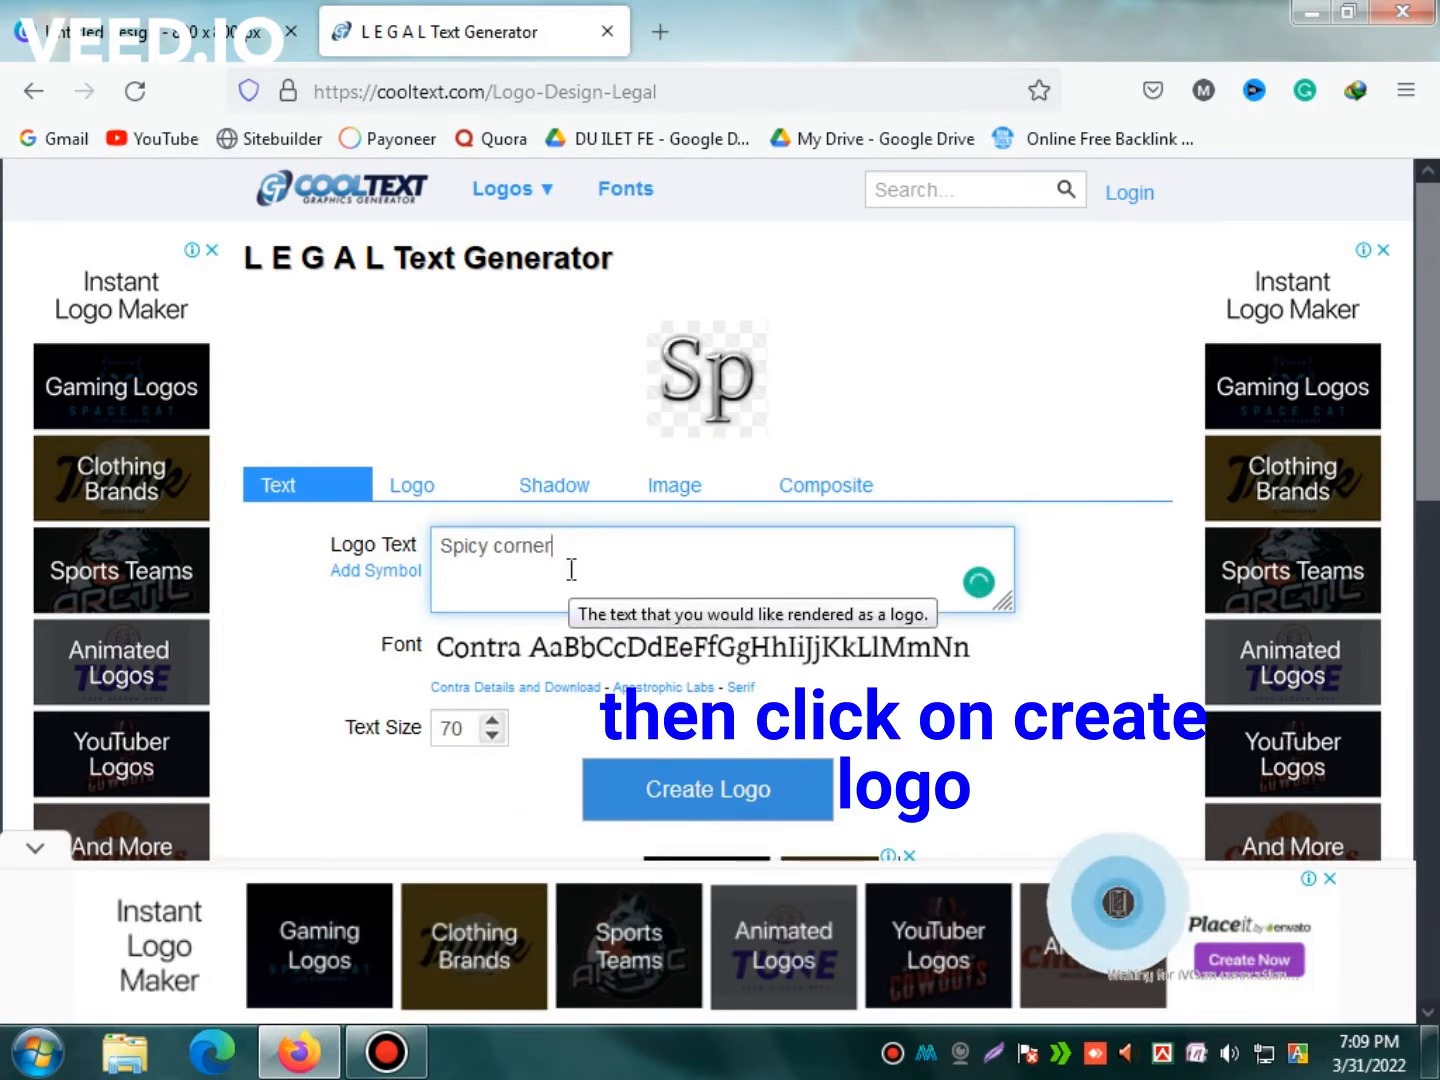
{"action": "left_click", "coordinate": [644, 783]}
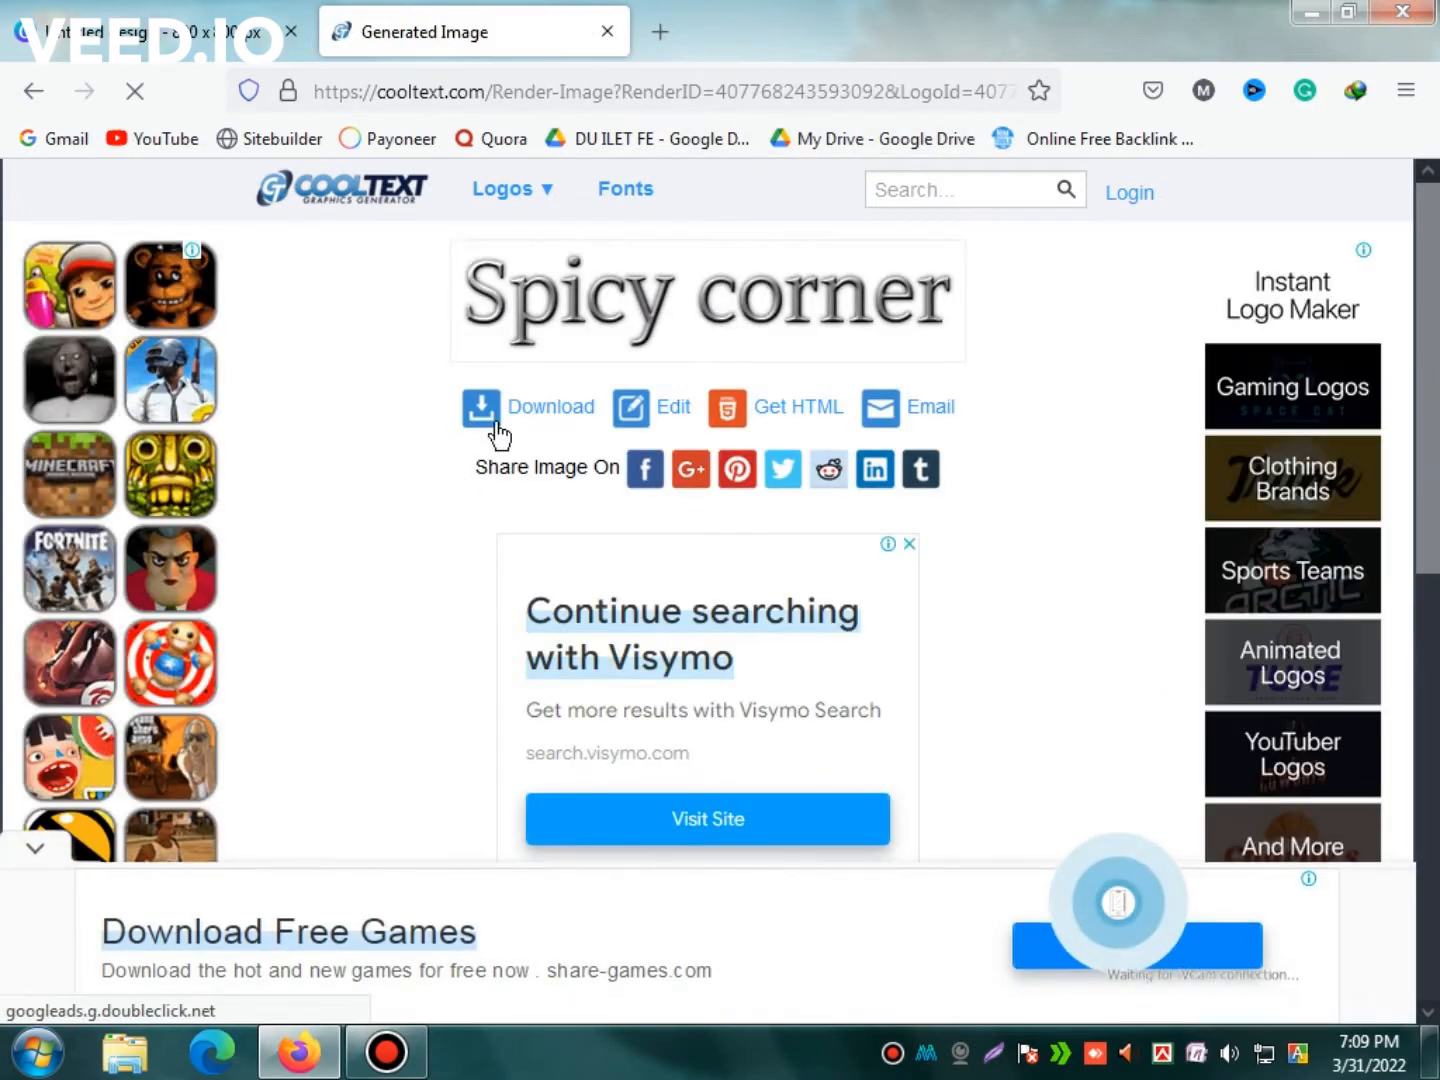
Download the "Spicy corner" logo image, view the downloaded PNG and close the image viewer
{"action": "left_click", "coordinate": [511, 409]}
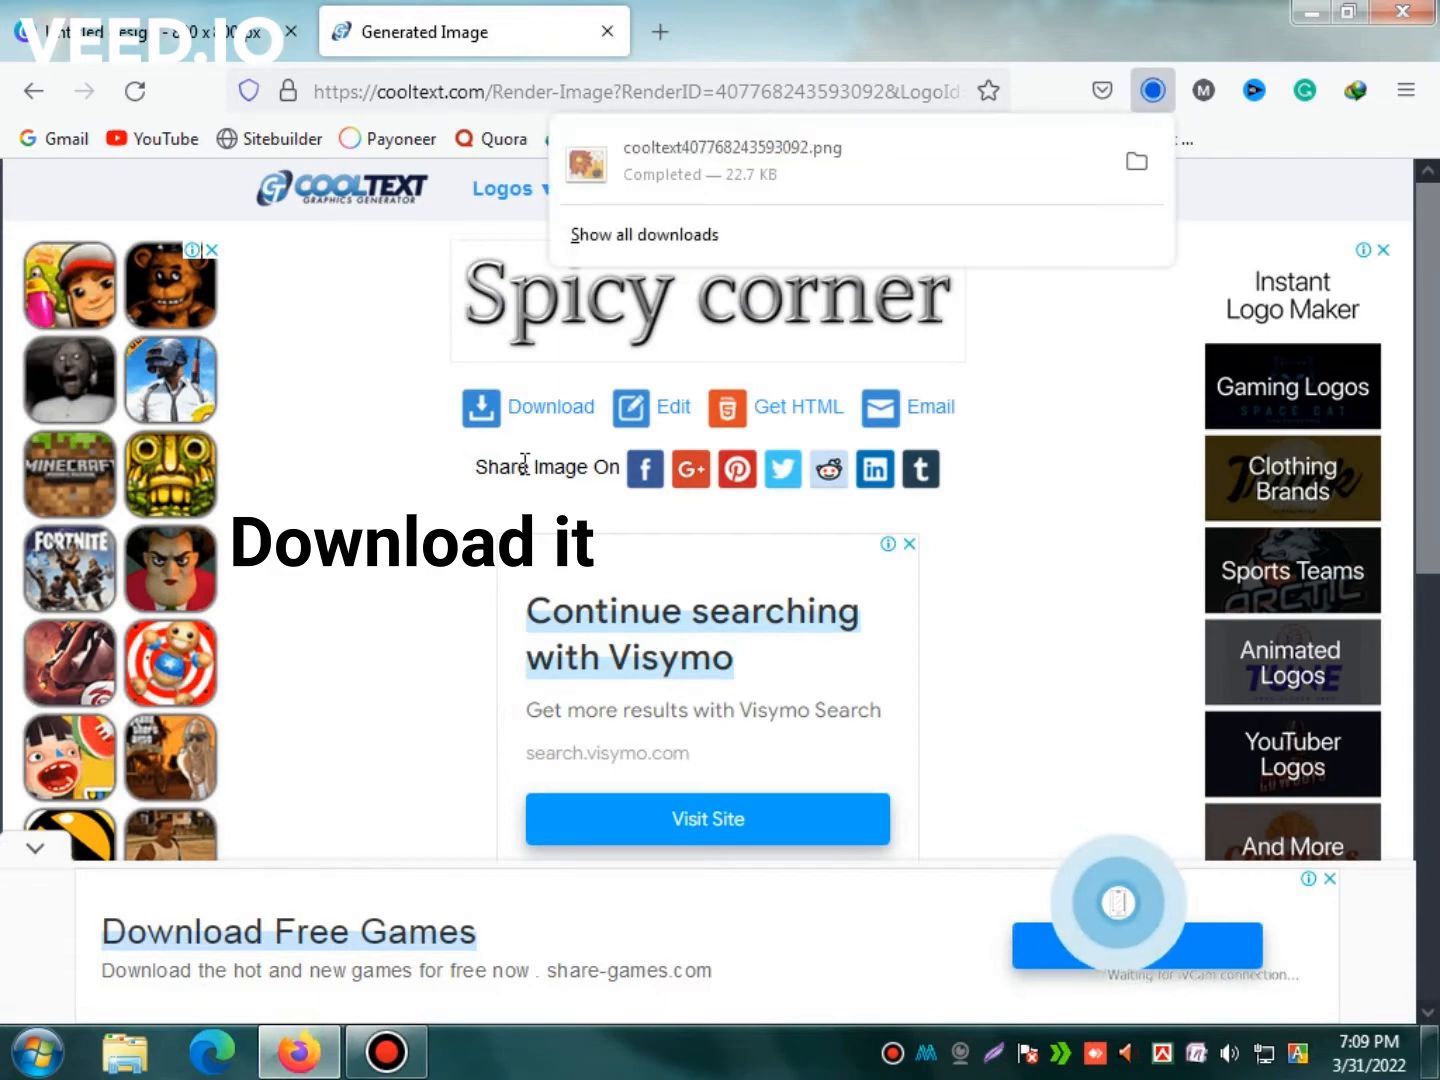
{"action": "left_click", "coordinate": [778, 185]}
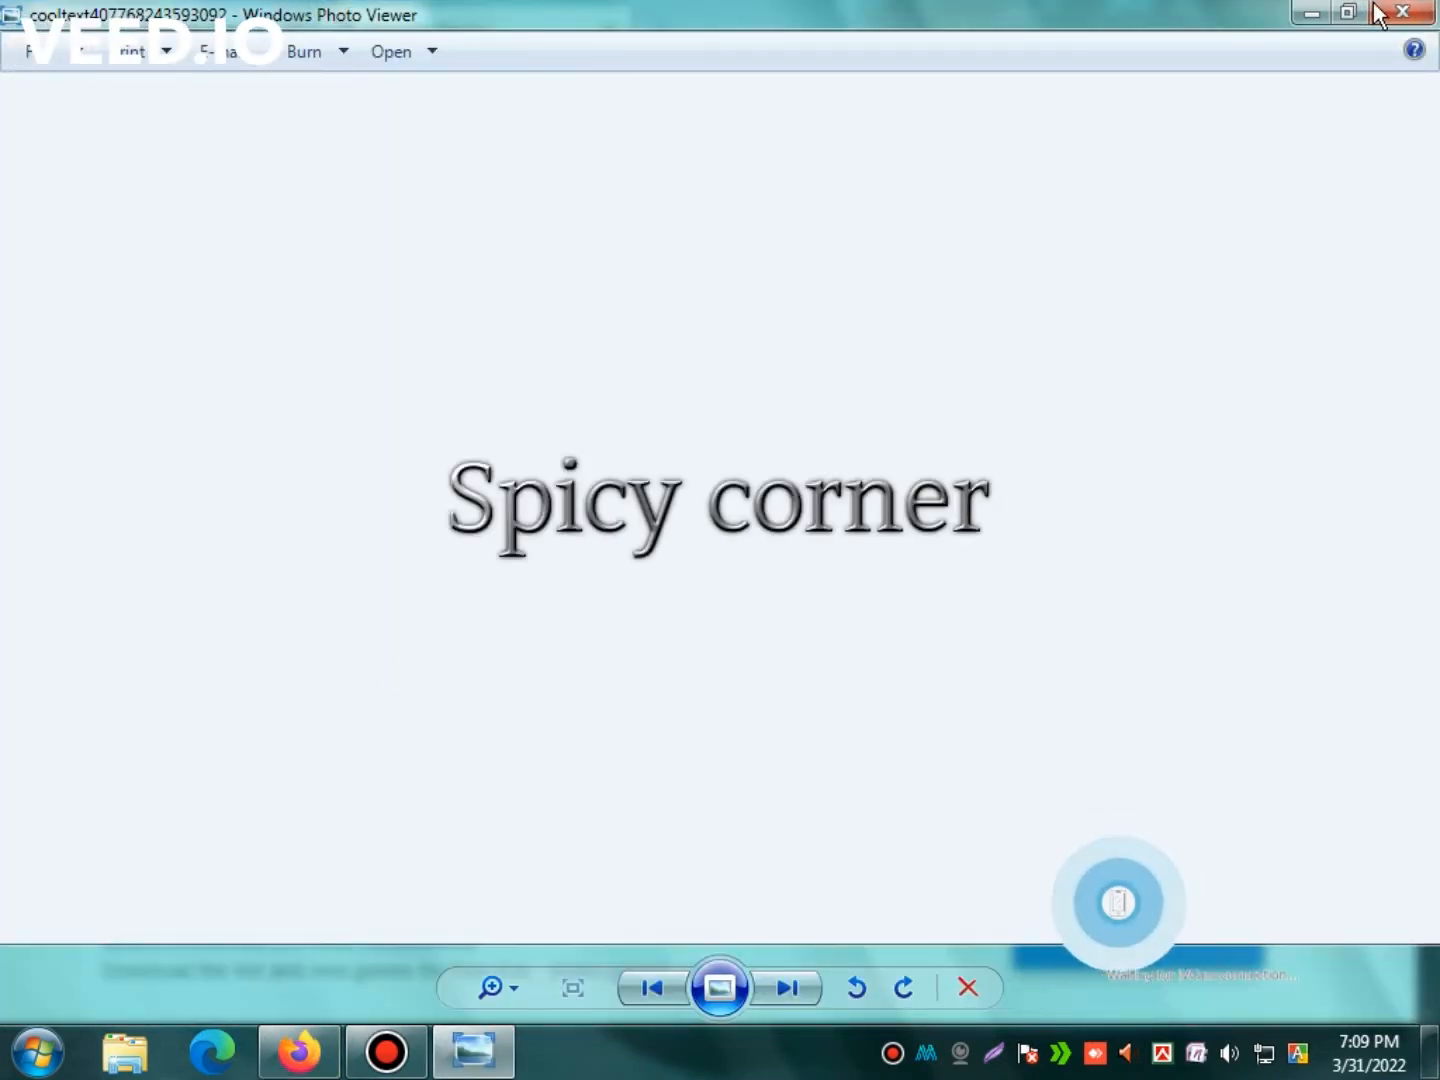
{"action": "left_click", "coordinate": [1379, 12]}
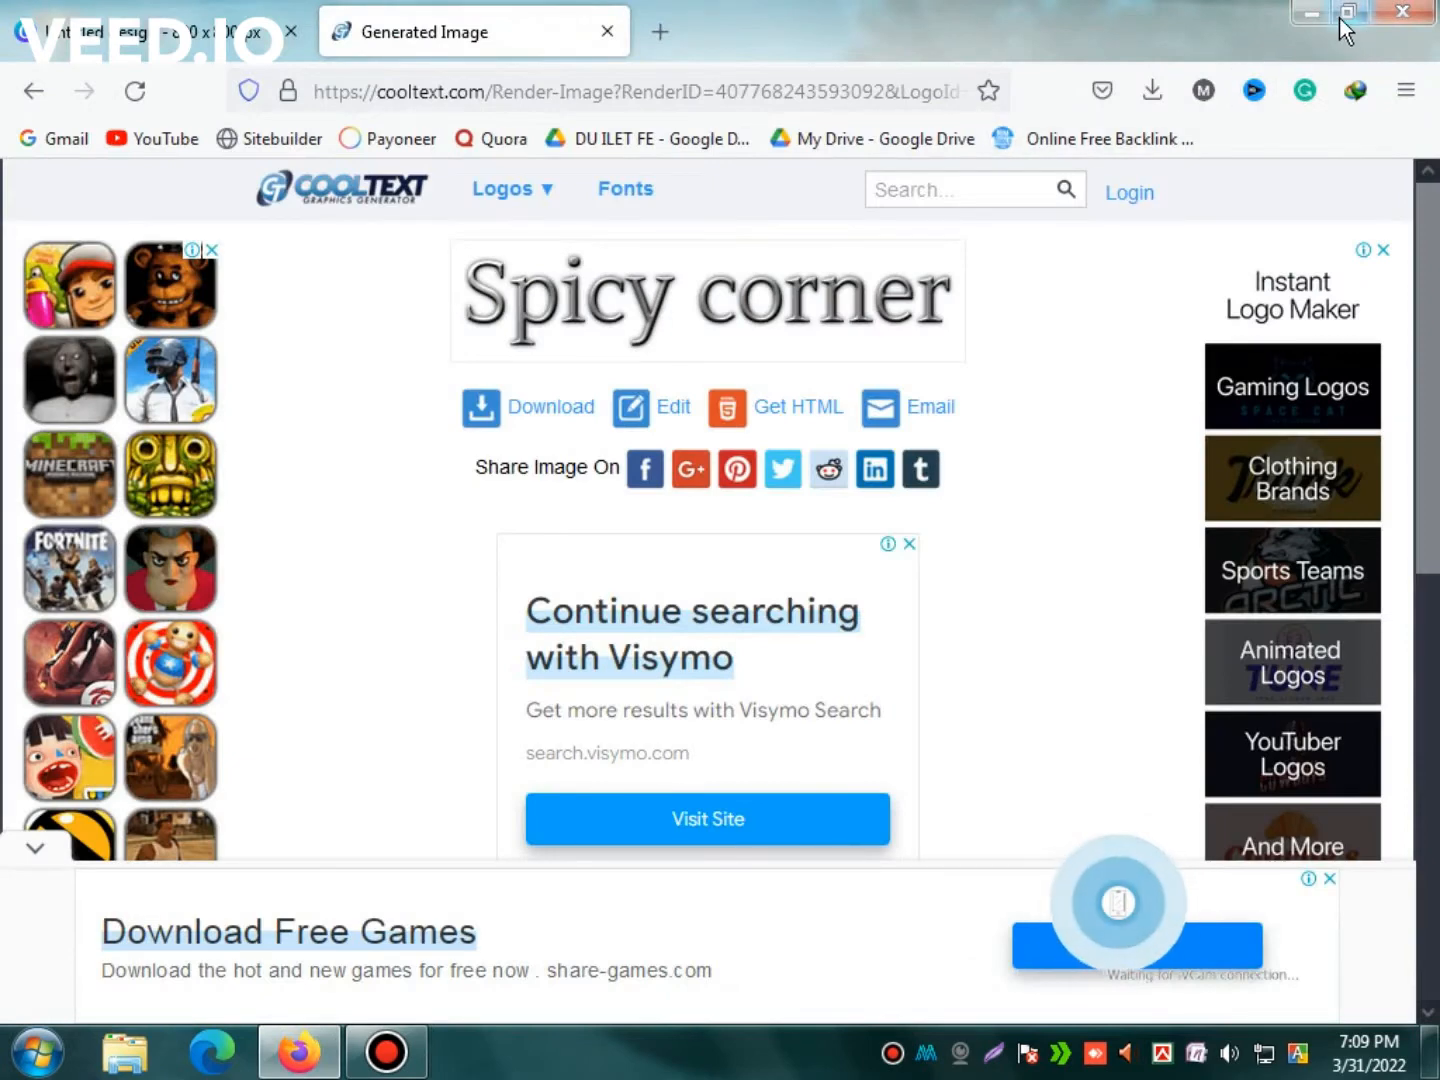
Switch to the Canva design, search Downloads for "cool" and upload the orange gothic "Cool Text - Spicy corner" image
{"action": "left_click", "coordinate": [160, 32]}
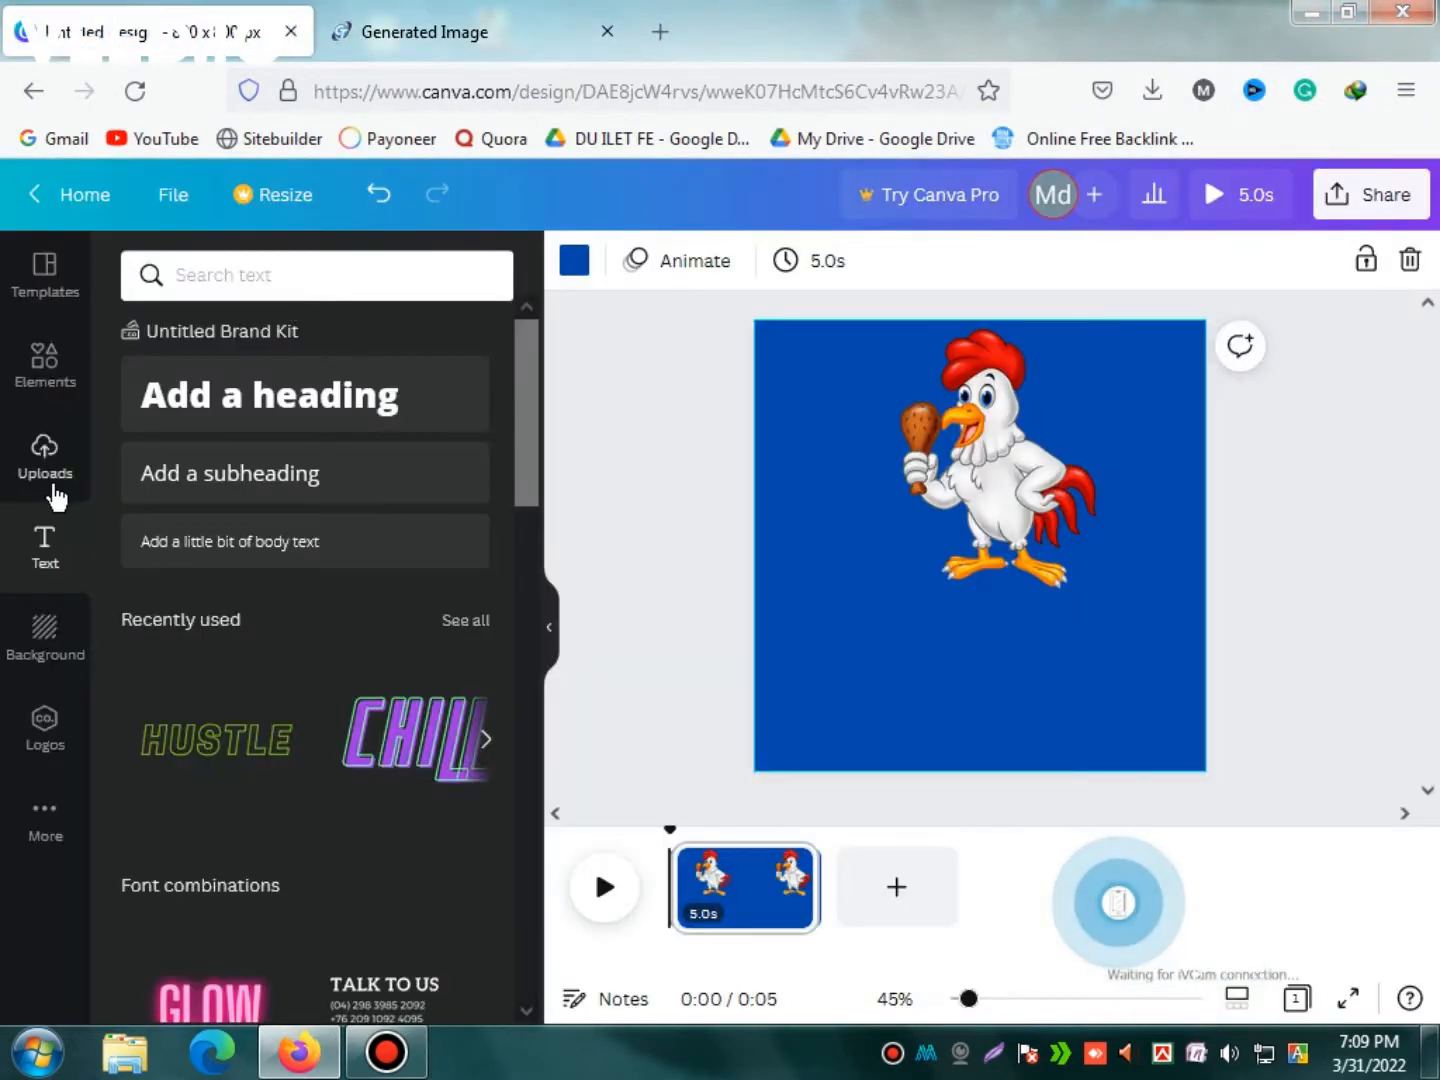
{"action": "left_click", "coordinate": [55, 495]}
{"action": "left_click", "coordinate": [196, 362]}
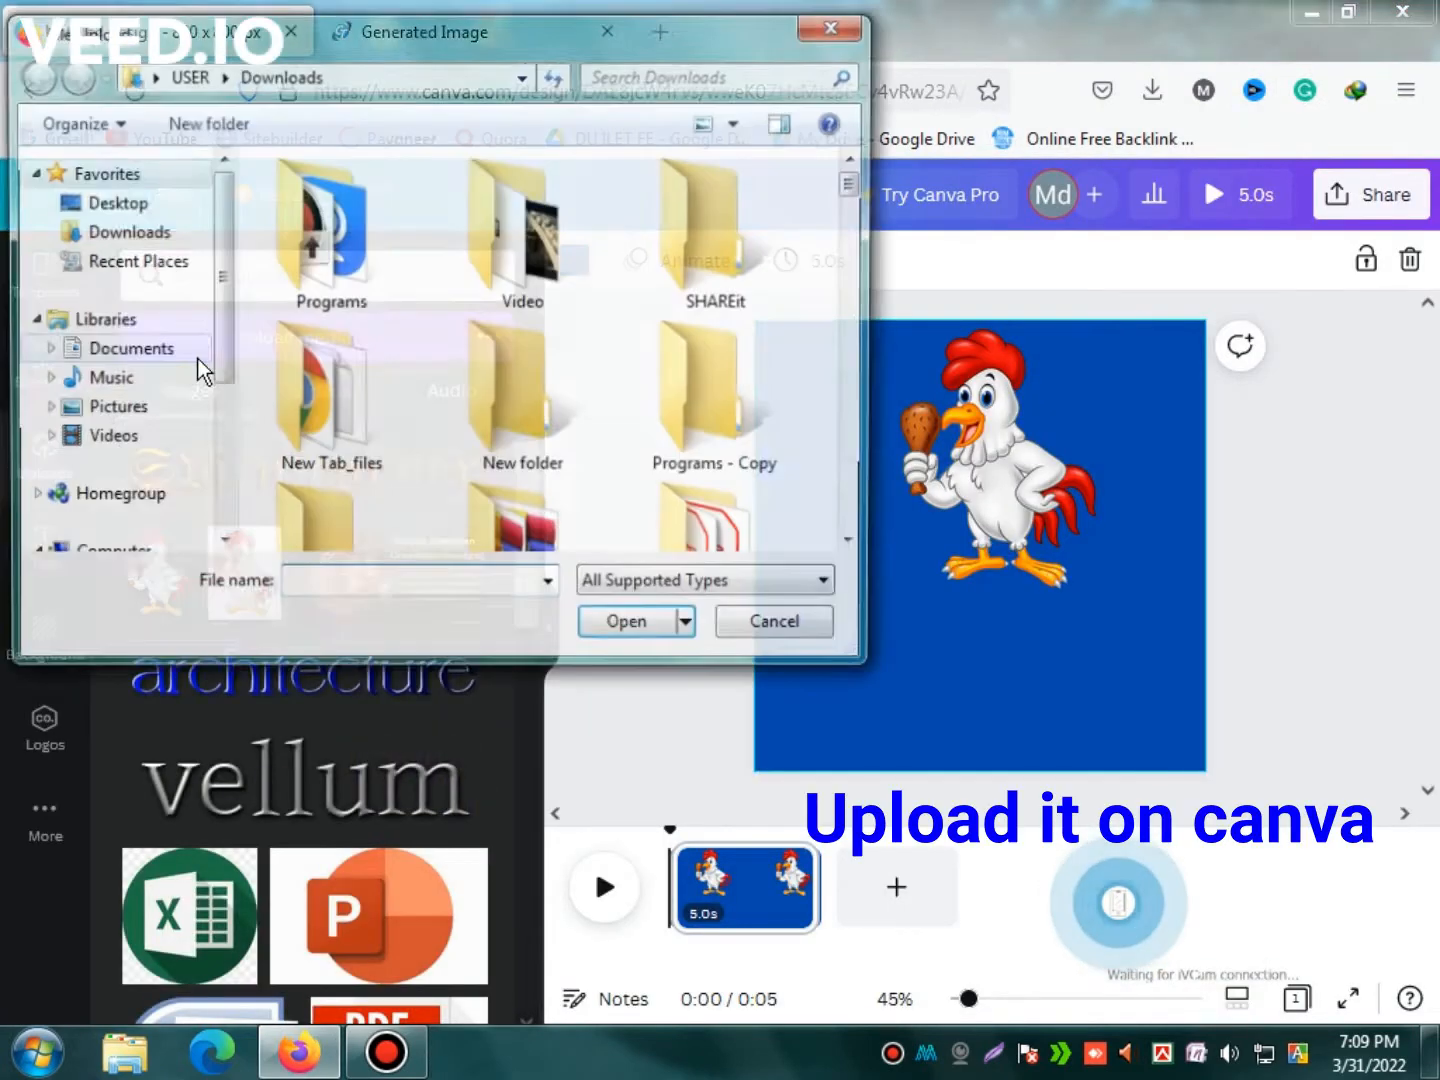
{"action": "left_click", "coordinate": [147, 258]}
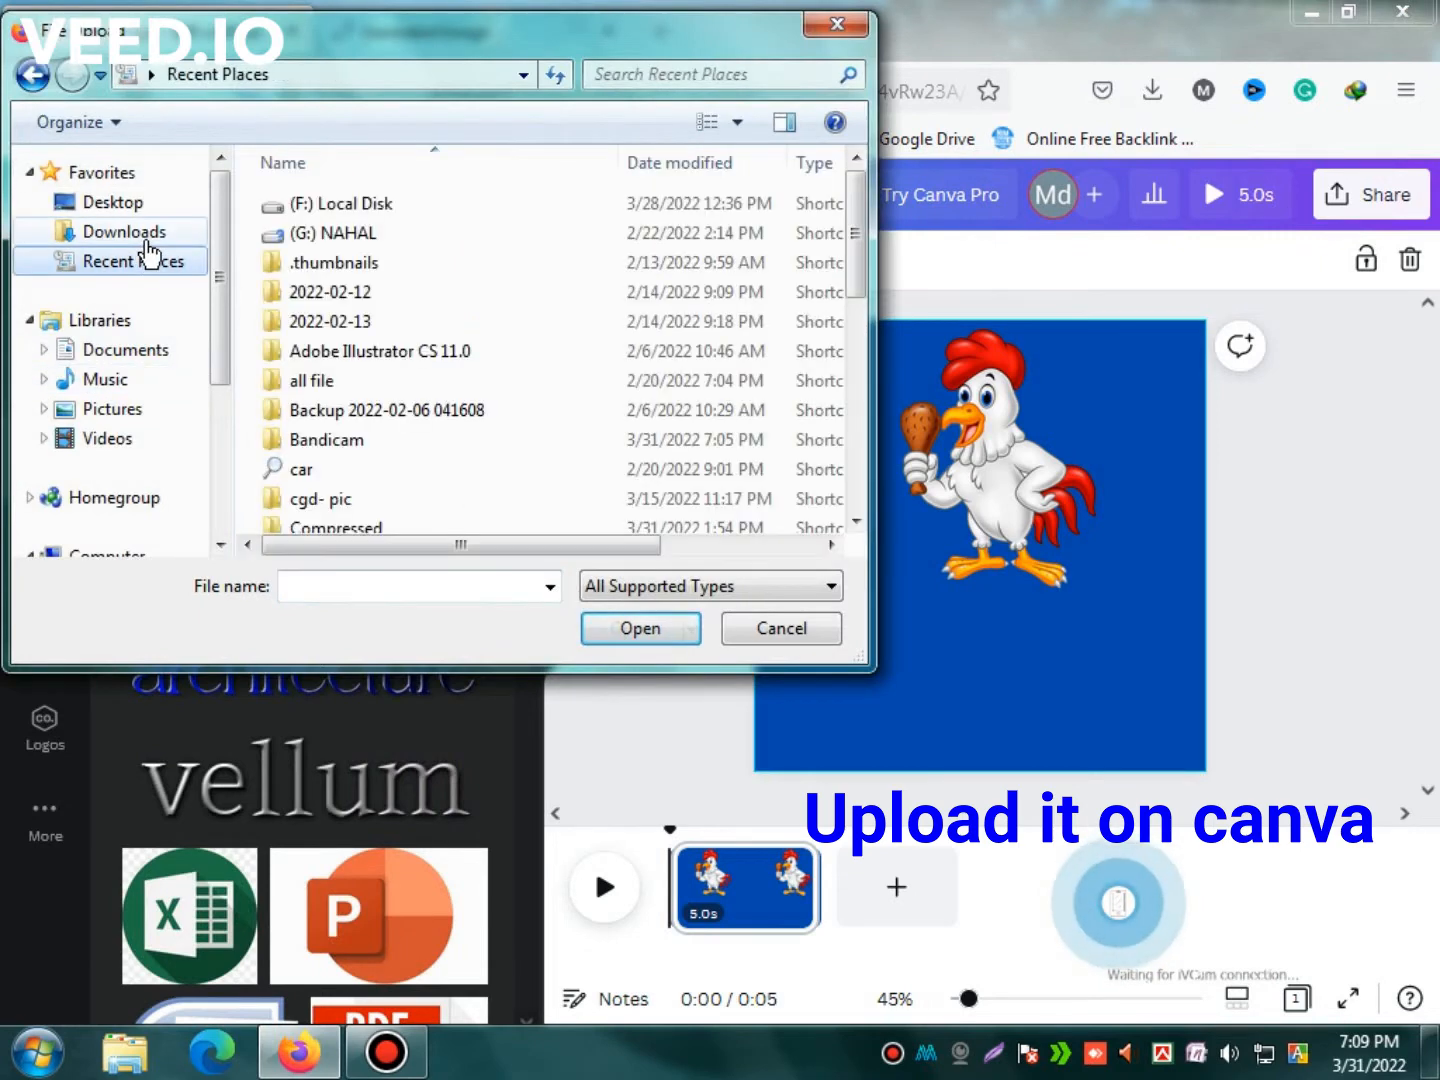
{"action": "left_click", "coordinate": [145, 240]}
{"action": "left_click", "coordinate": [681, 73]}
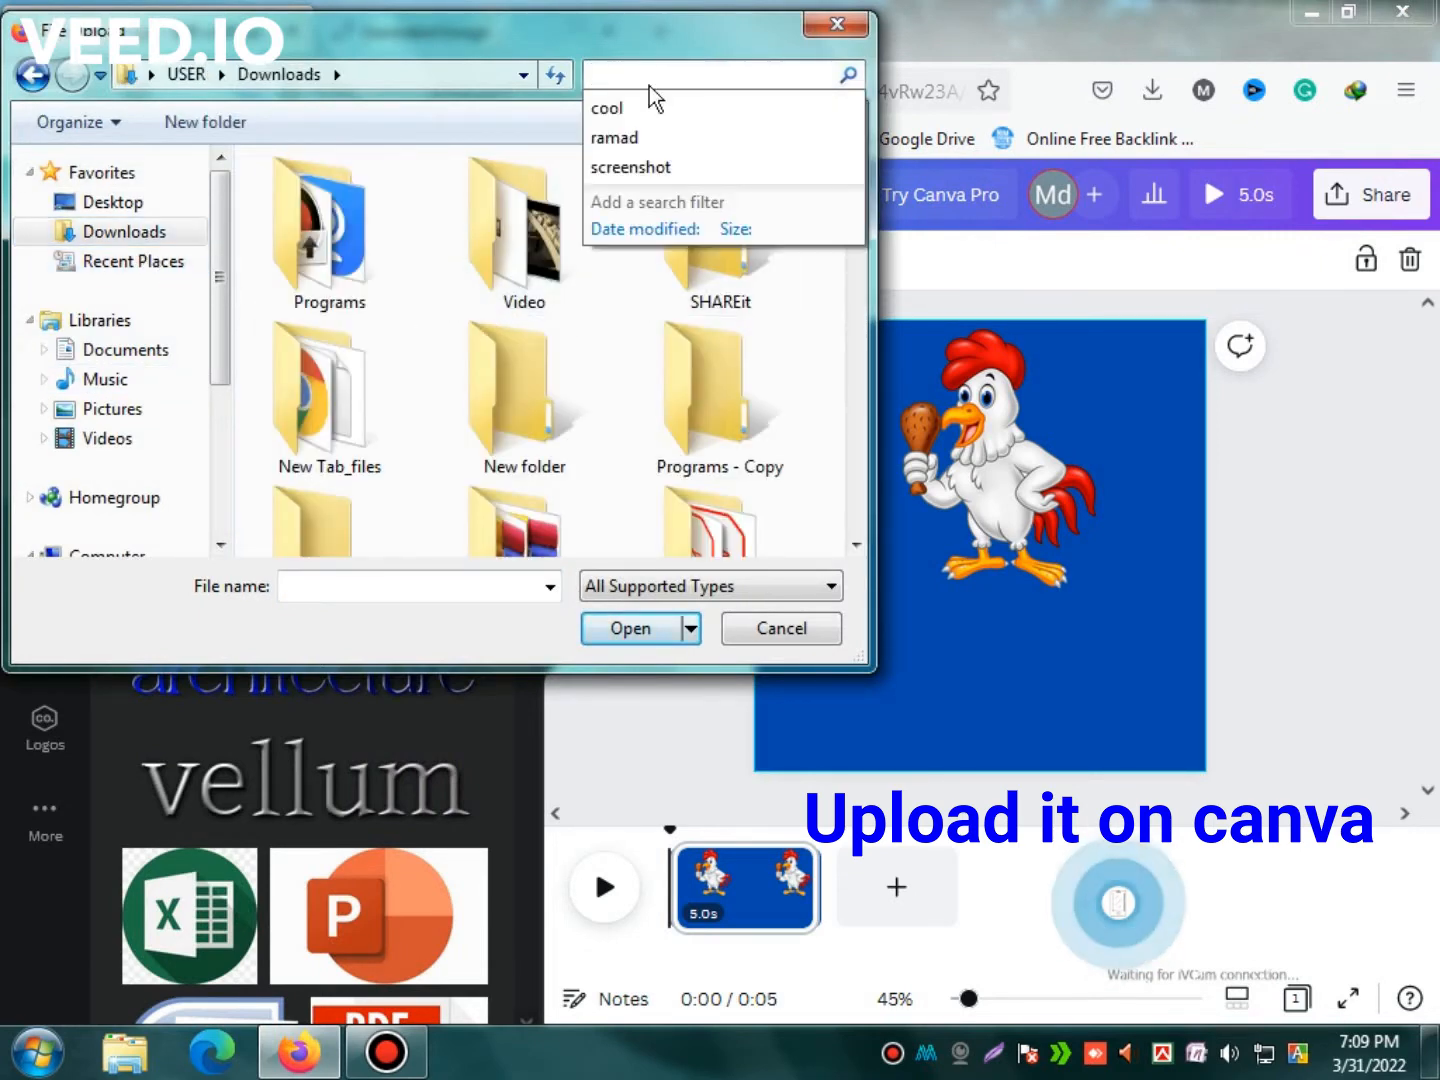
{"action": "left_click", "coordinate": [648, 107]}
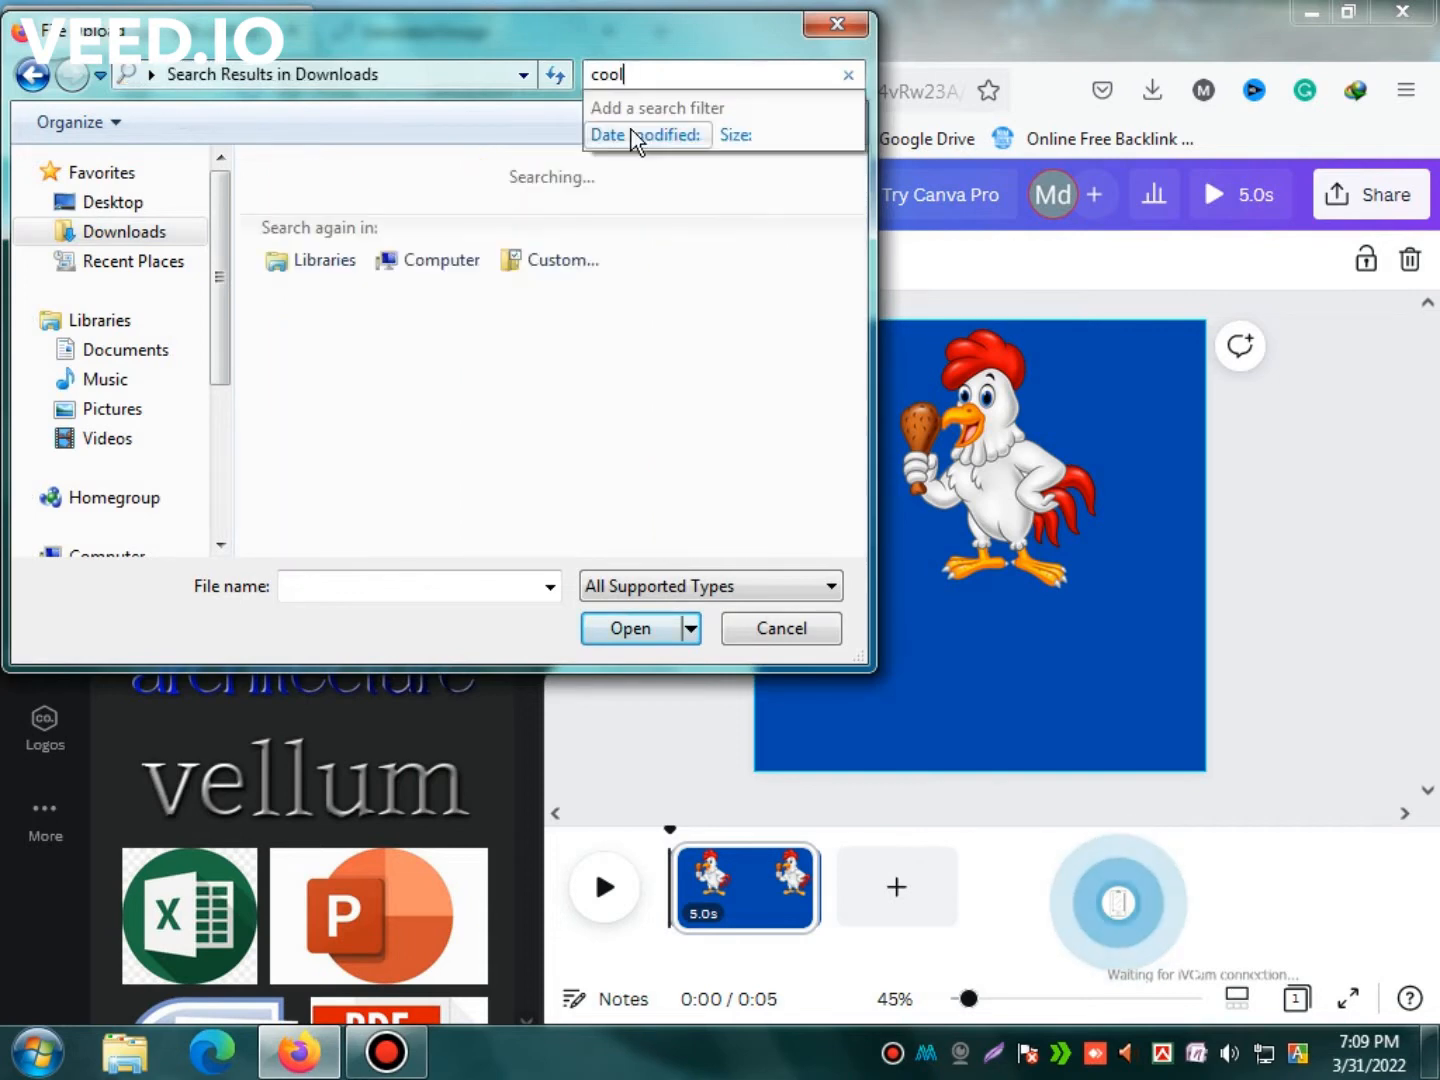
{"action": "left_click", "coordinate": [342, 298]}
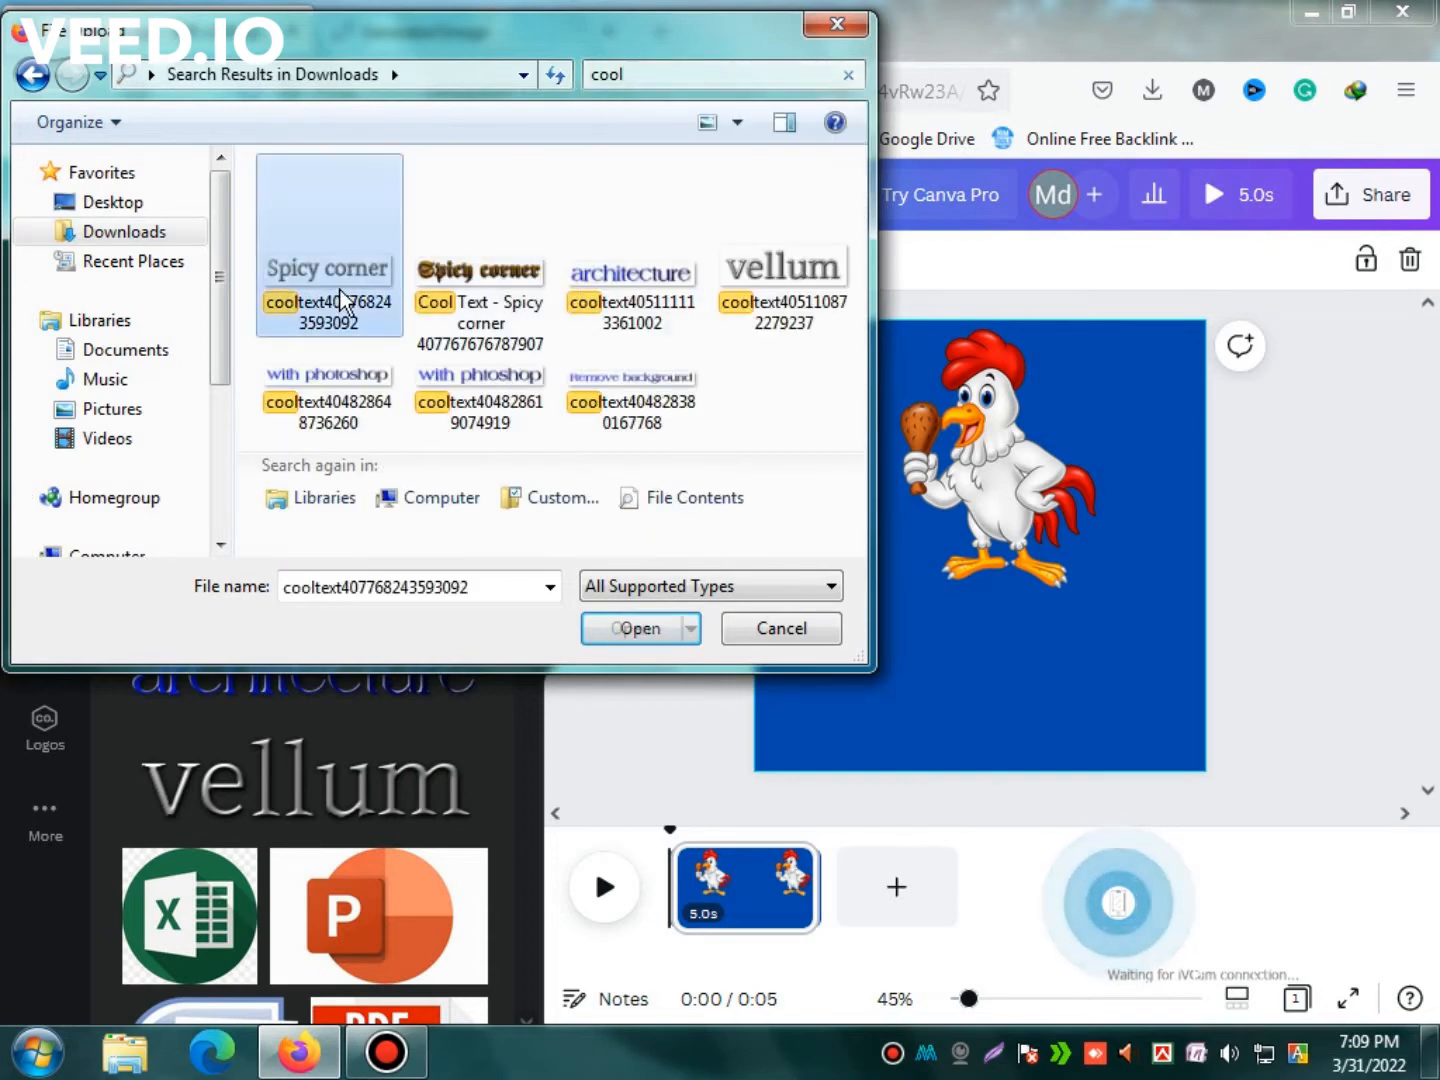
{"action": "left_click", "coordinate": [424, 303]}
{"action": "left_click", "coordinate": [640, 634]}
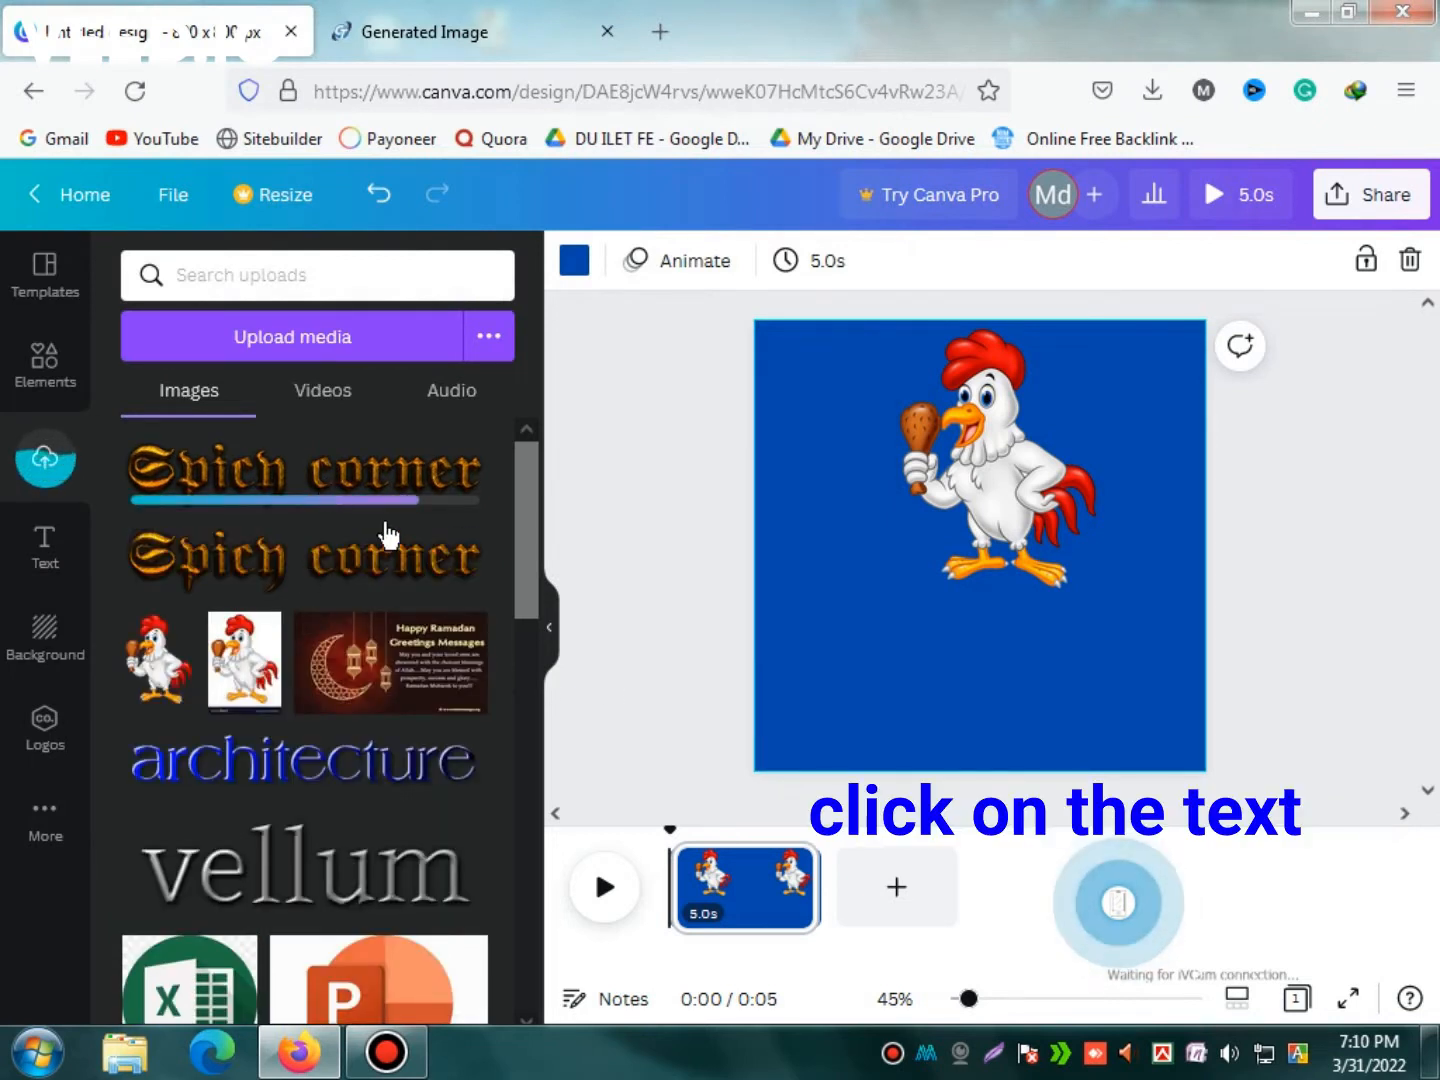
Place the "Spicy corner" text art slightly enlarged below the rooster, and shift the rooster slightly left to line up with it
{"action": "left_click", "coordinate": [388, 535]}
{"action": "left_click_drag", "start_coordinate": [1001, 620], "coordinate": [996, 681]}
{"action": "left_click_drag", "start_coordinate": [835, 637], "coordinate": [814, 646]}
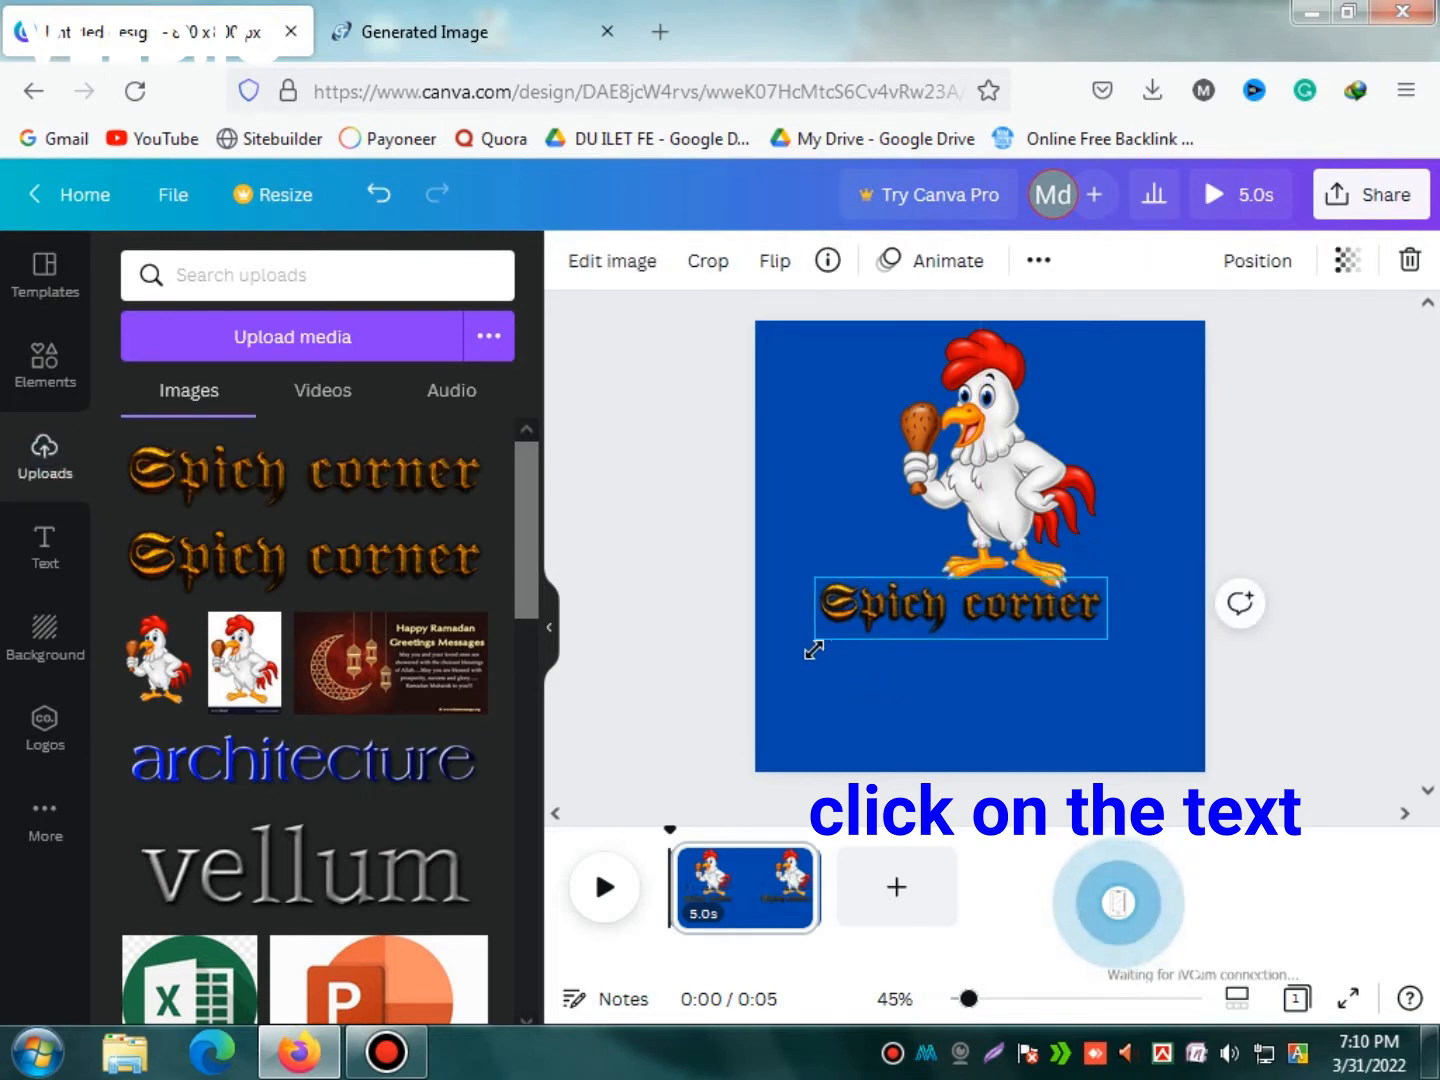
{"action": "mouse_move", "coordinate": [960, 622]}
{"action": "left_mouse_down"}
{"action": "mouse_move", "coordinate": [982, 611]}
{"action": "mouse_move", "coordinate": [980, 627]}
{"action": "left_mouse_up"}
{"action": "left_click_drag", "start_coordinate": [978, 480], "coordinate": [968, 483]}
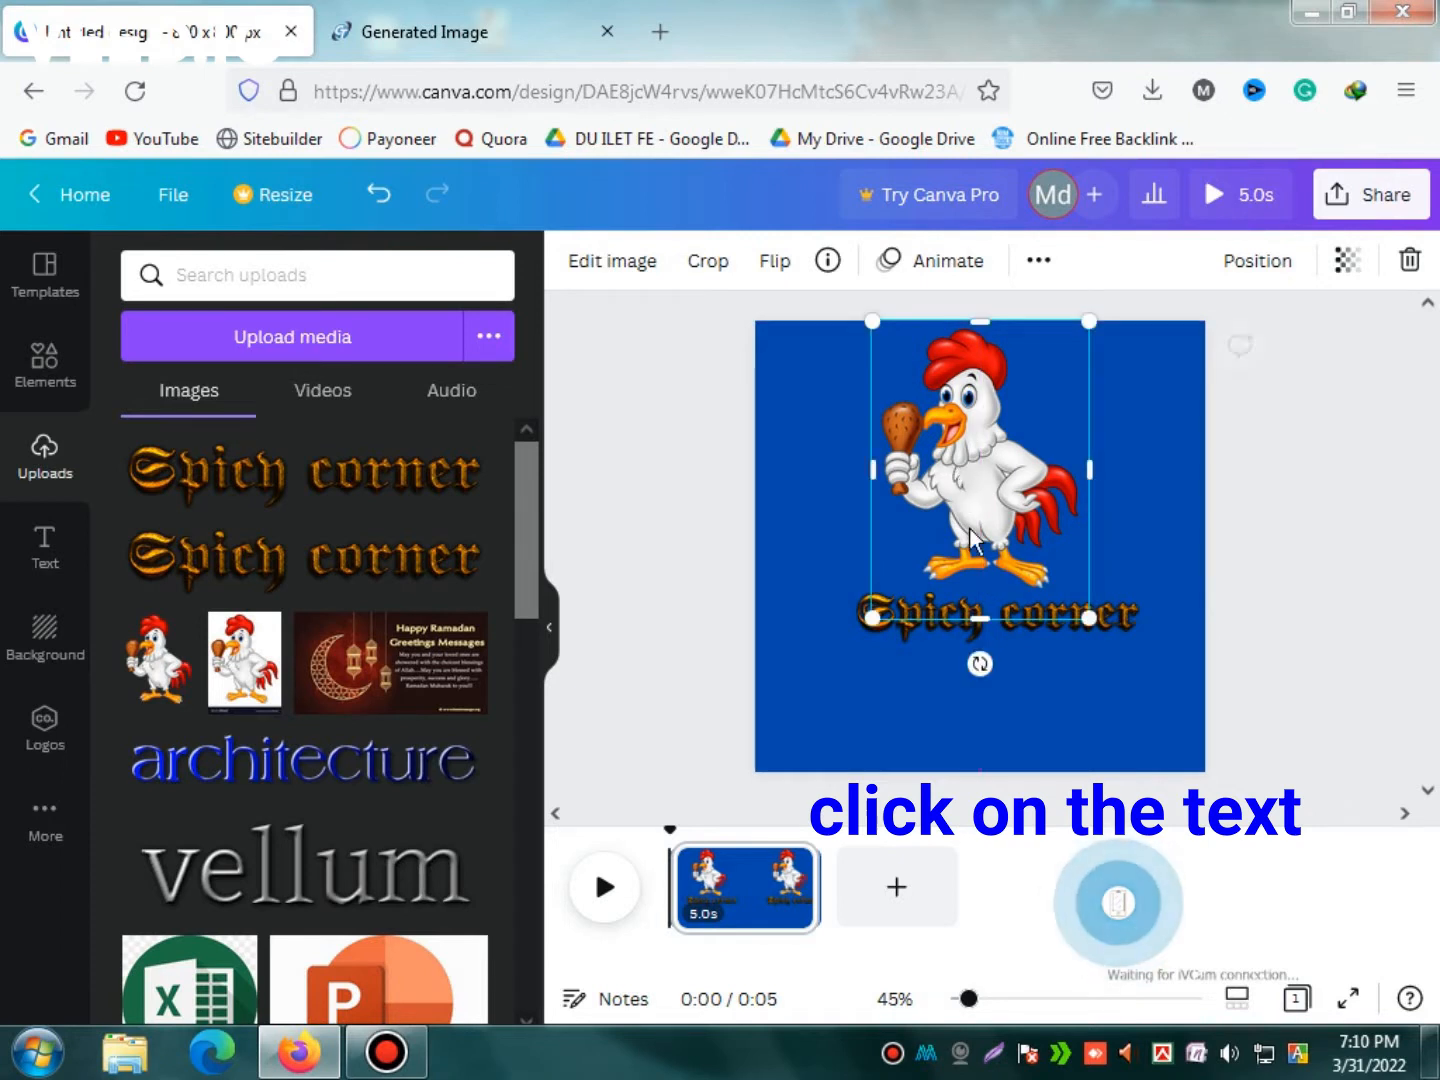
{"action": "left_click", "coordinate": [918, 705]}
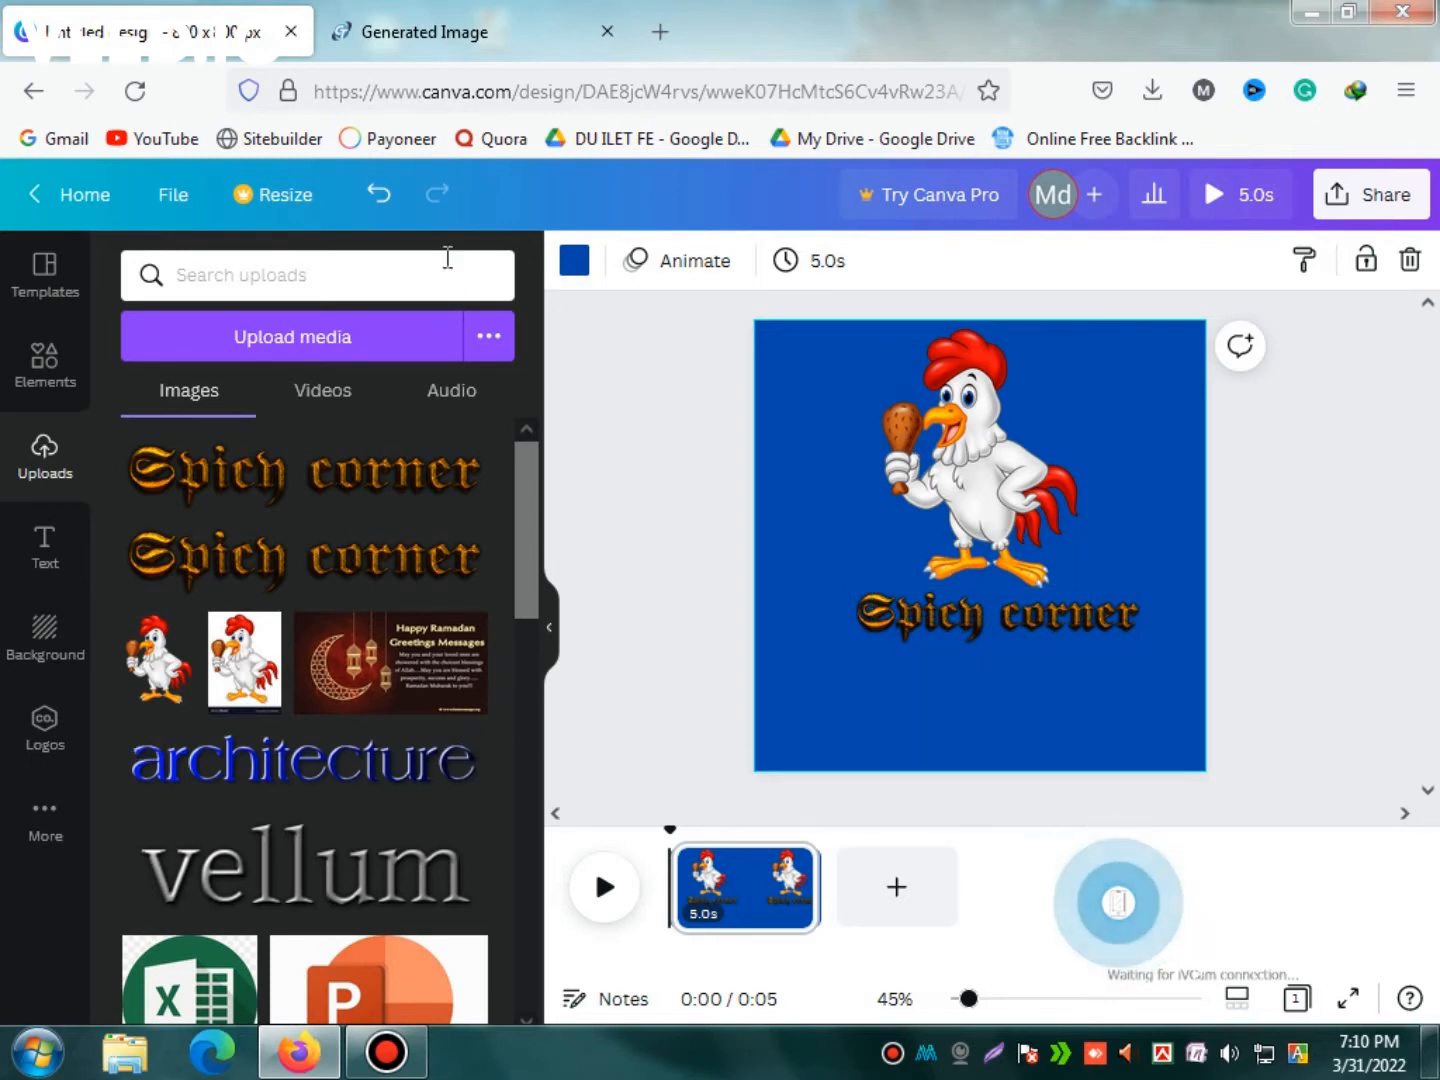
{"action": "scroll", "coordinate": [283, 765], "scroll_direction": "down", "scroll_amount": 10}
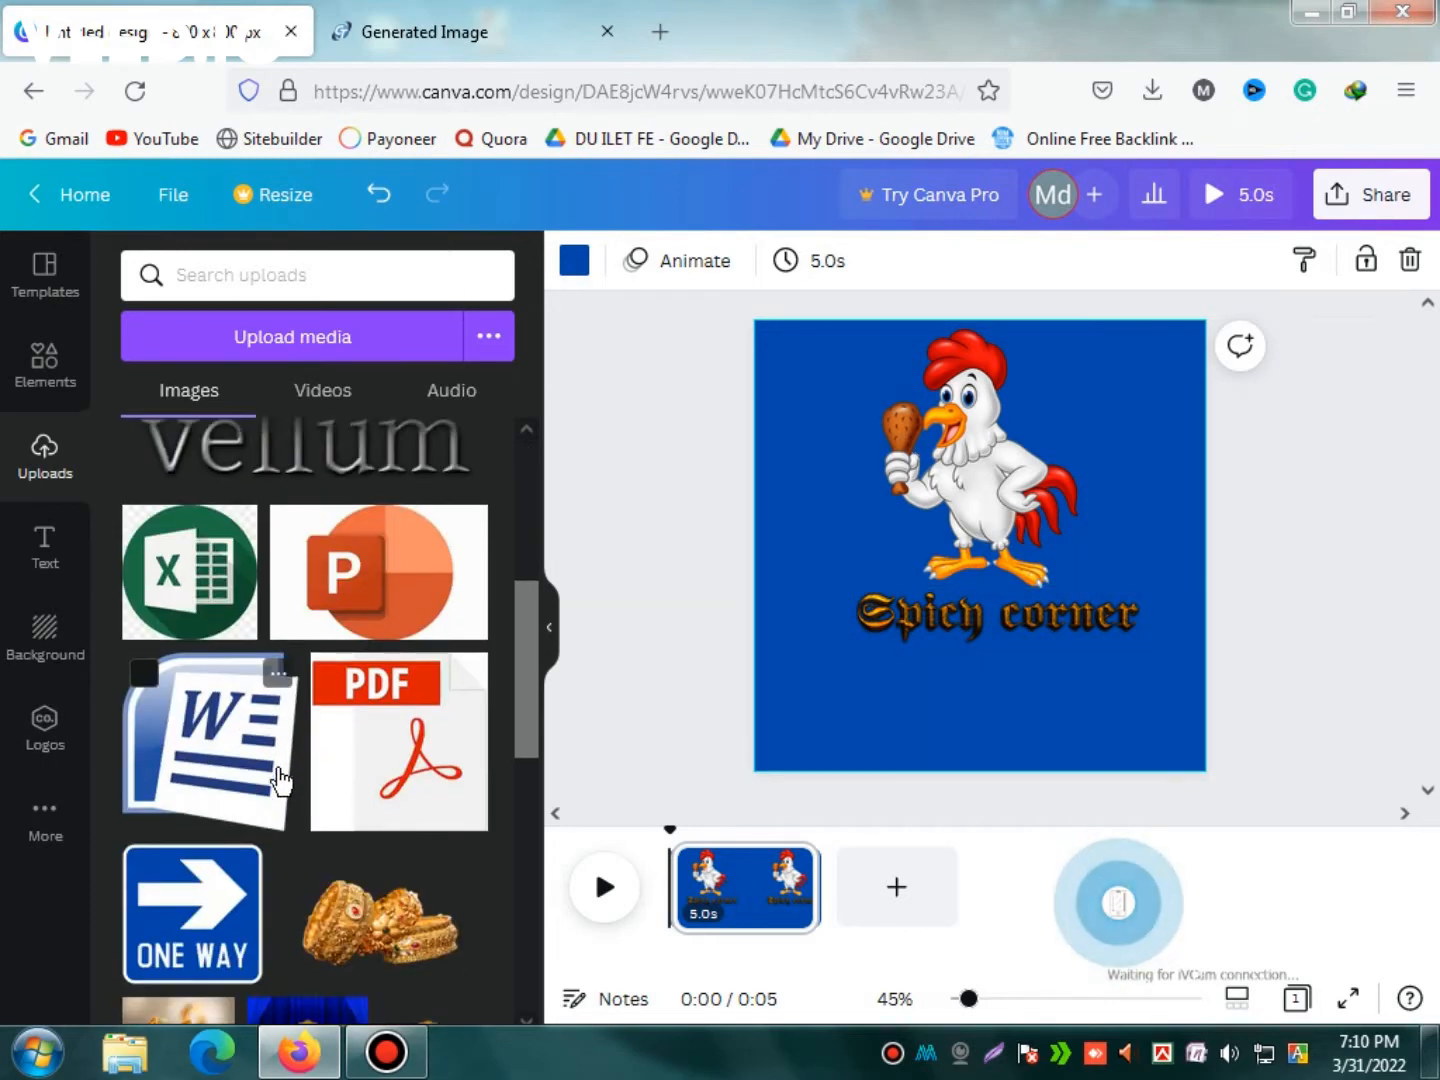
{"action": "scroll", "coordinate": [291, 776], "scroll_direction": "up", "scroll_amount": 2}
{"action": "scroll", "coordinate": [311, 778], "scroll_direction": "down", "scroll_amount": 5}
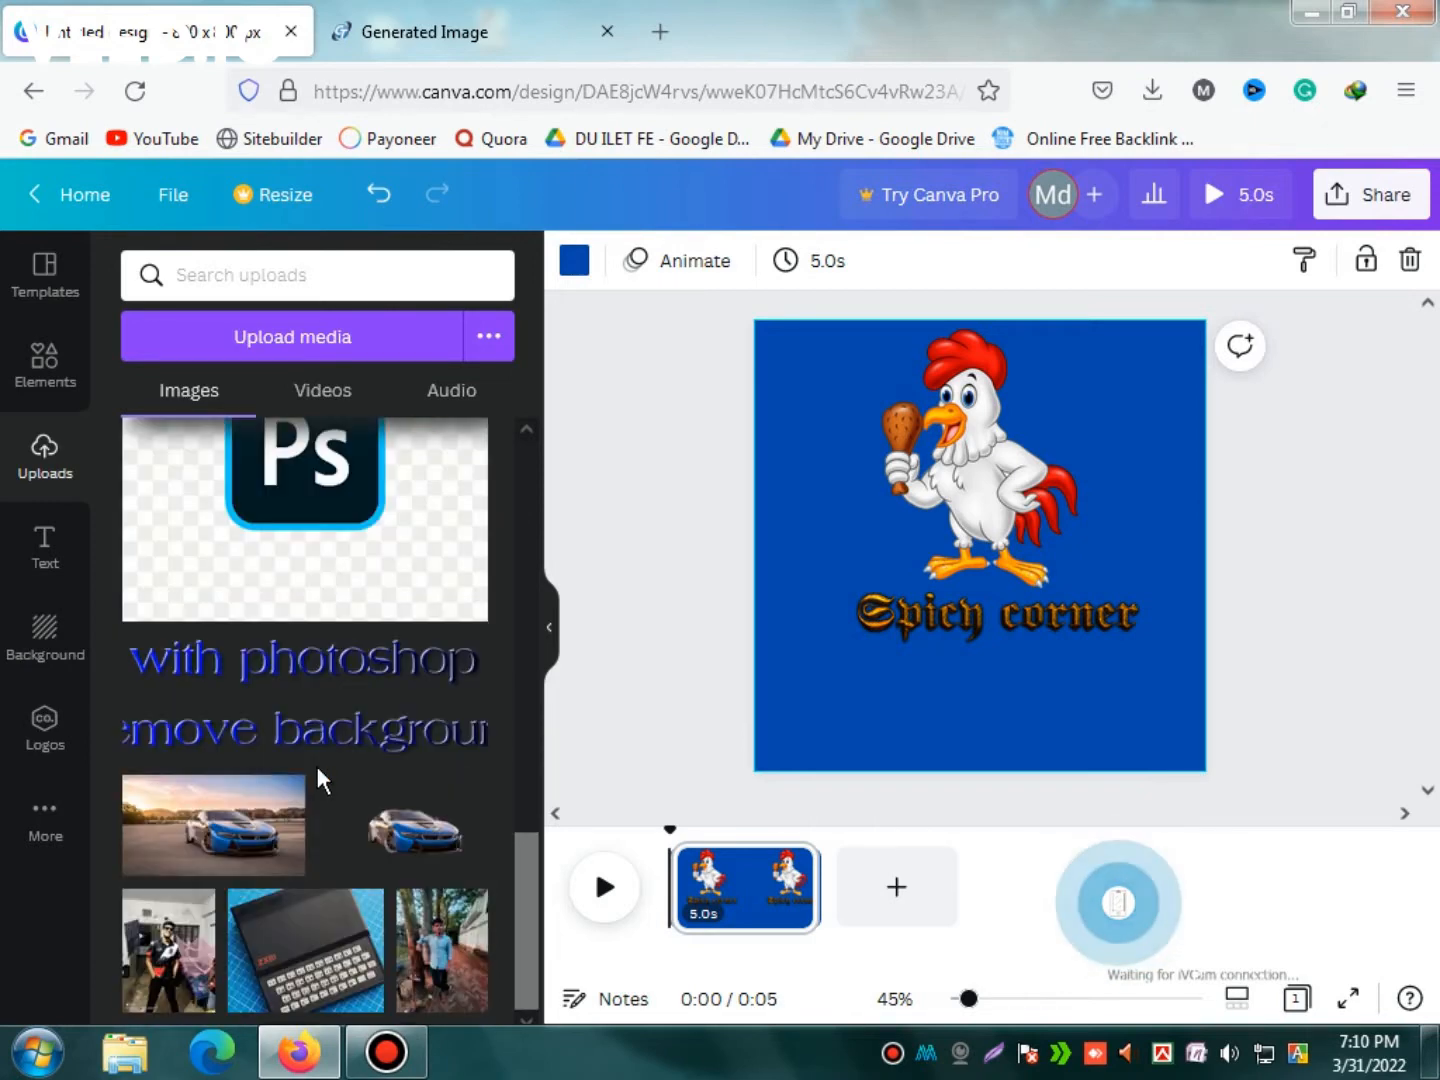
{"action": "scroll", "coordinate": [316, 780], "scroll_direction": "up", "scroll_amount": 12}
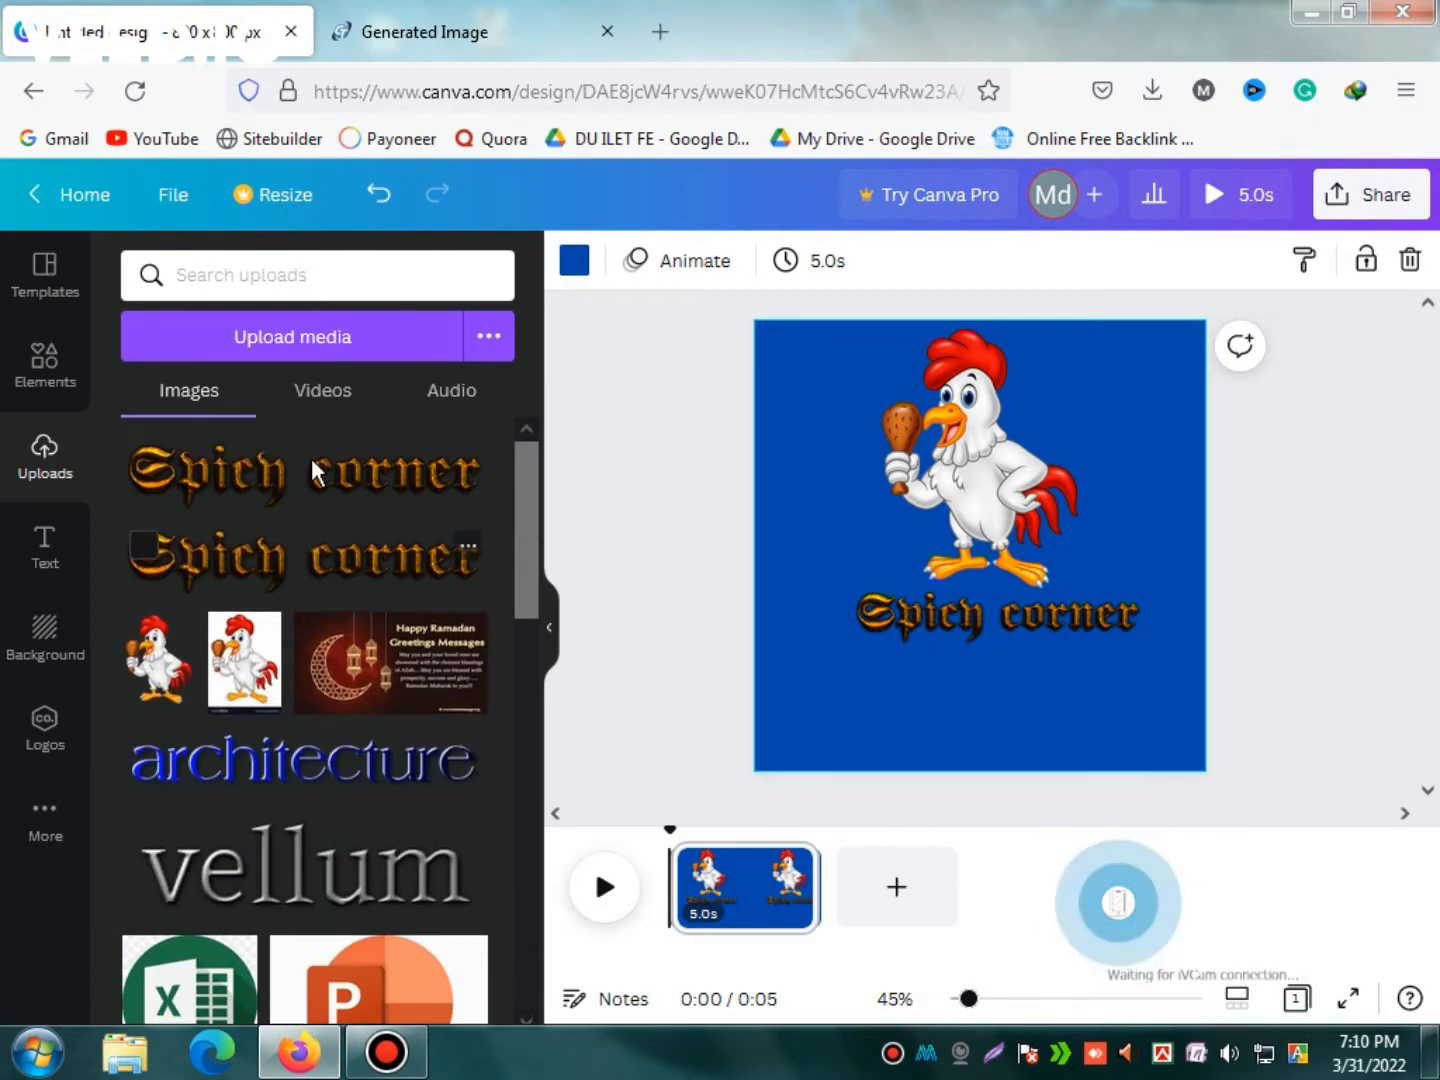
Switch back to the Cool Text tab and reopen the Legal text generator from the generated image page
{"action": "left_click", "coordinate": [578, 14]}
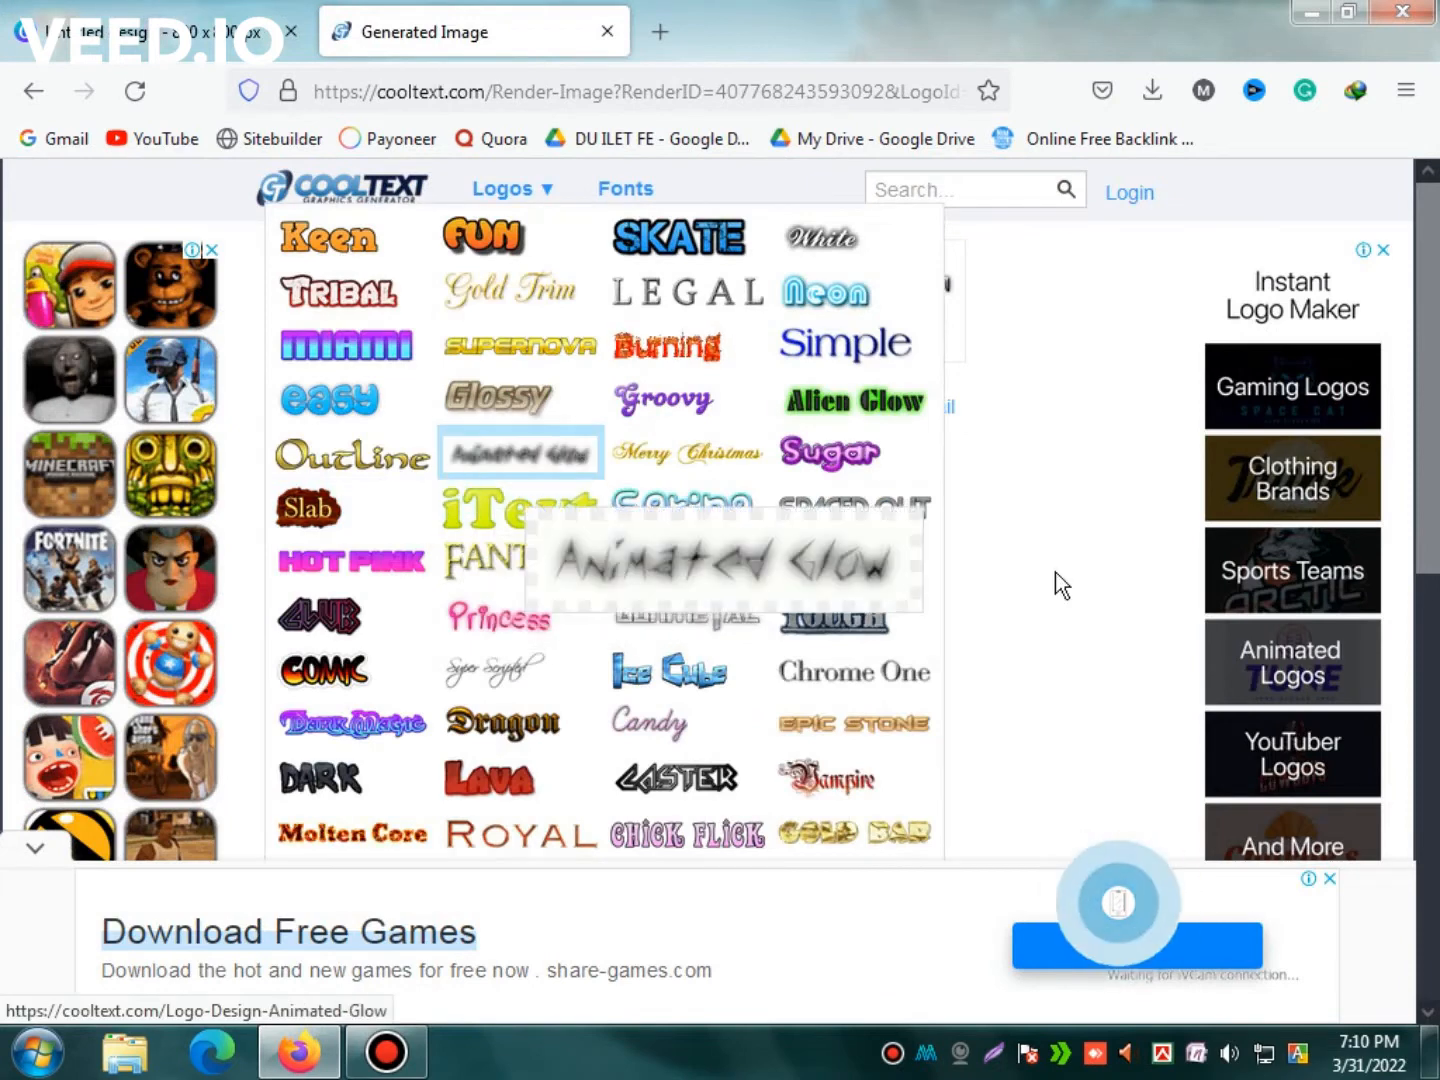
{"action": "left_click", "coordinate": [940, 318]}
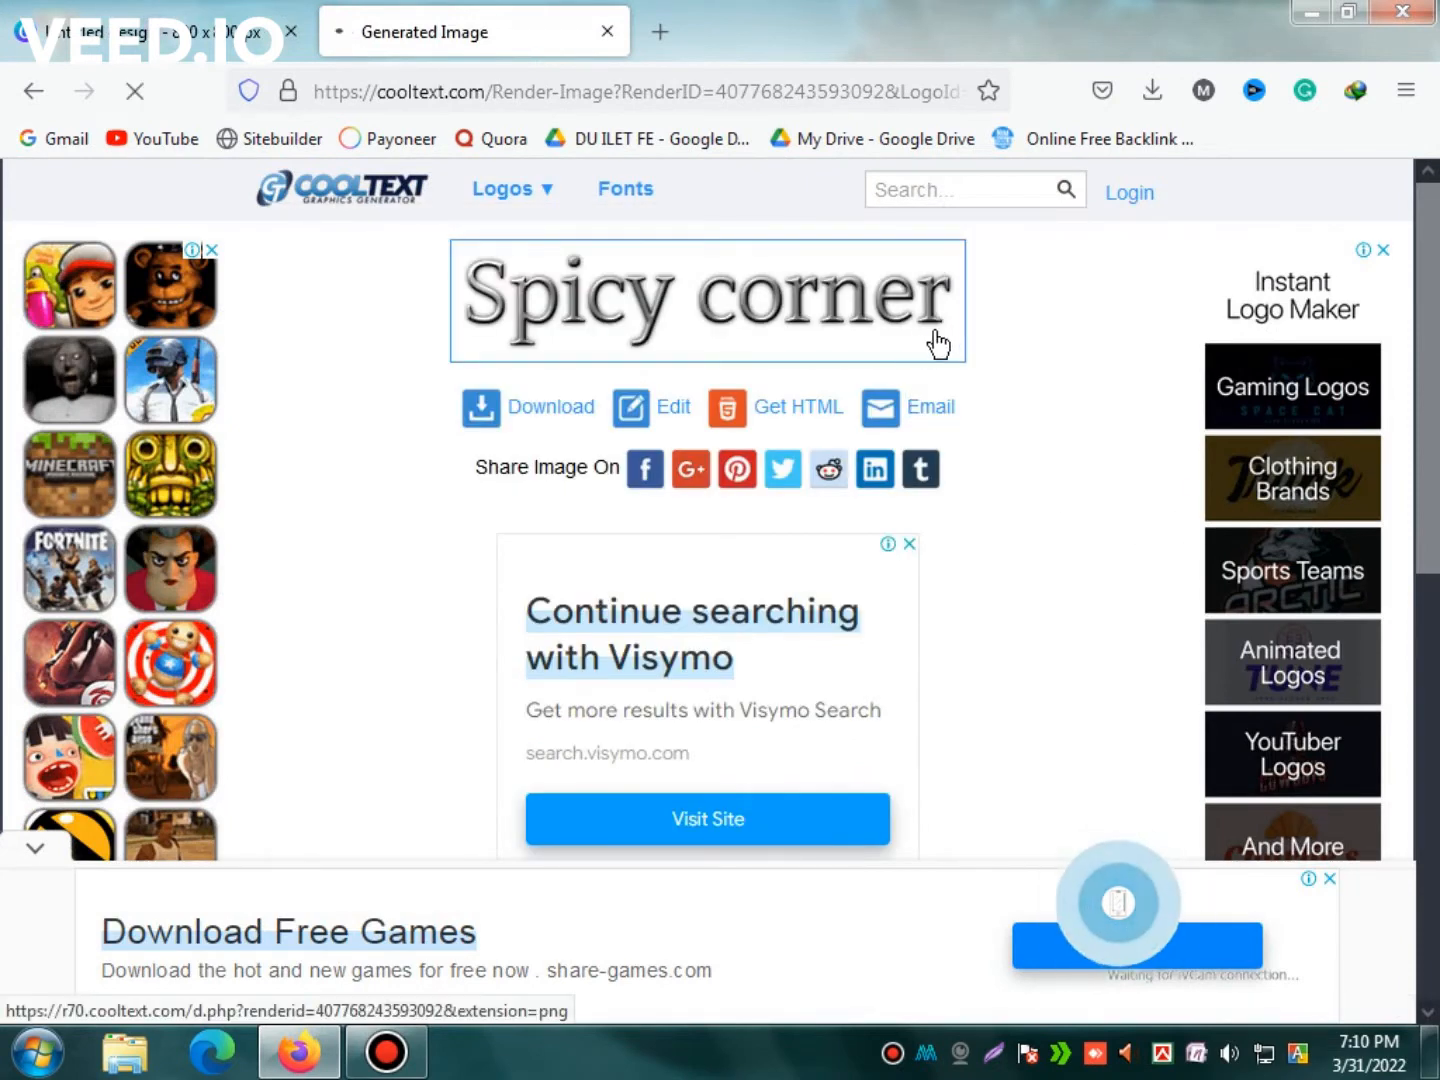
{"action": "left_click_drag", "start_coordinate": [932, 301], "coordinate": [446, 373]}
{"action": "left_click", "coordinate": [332, 418]}
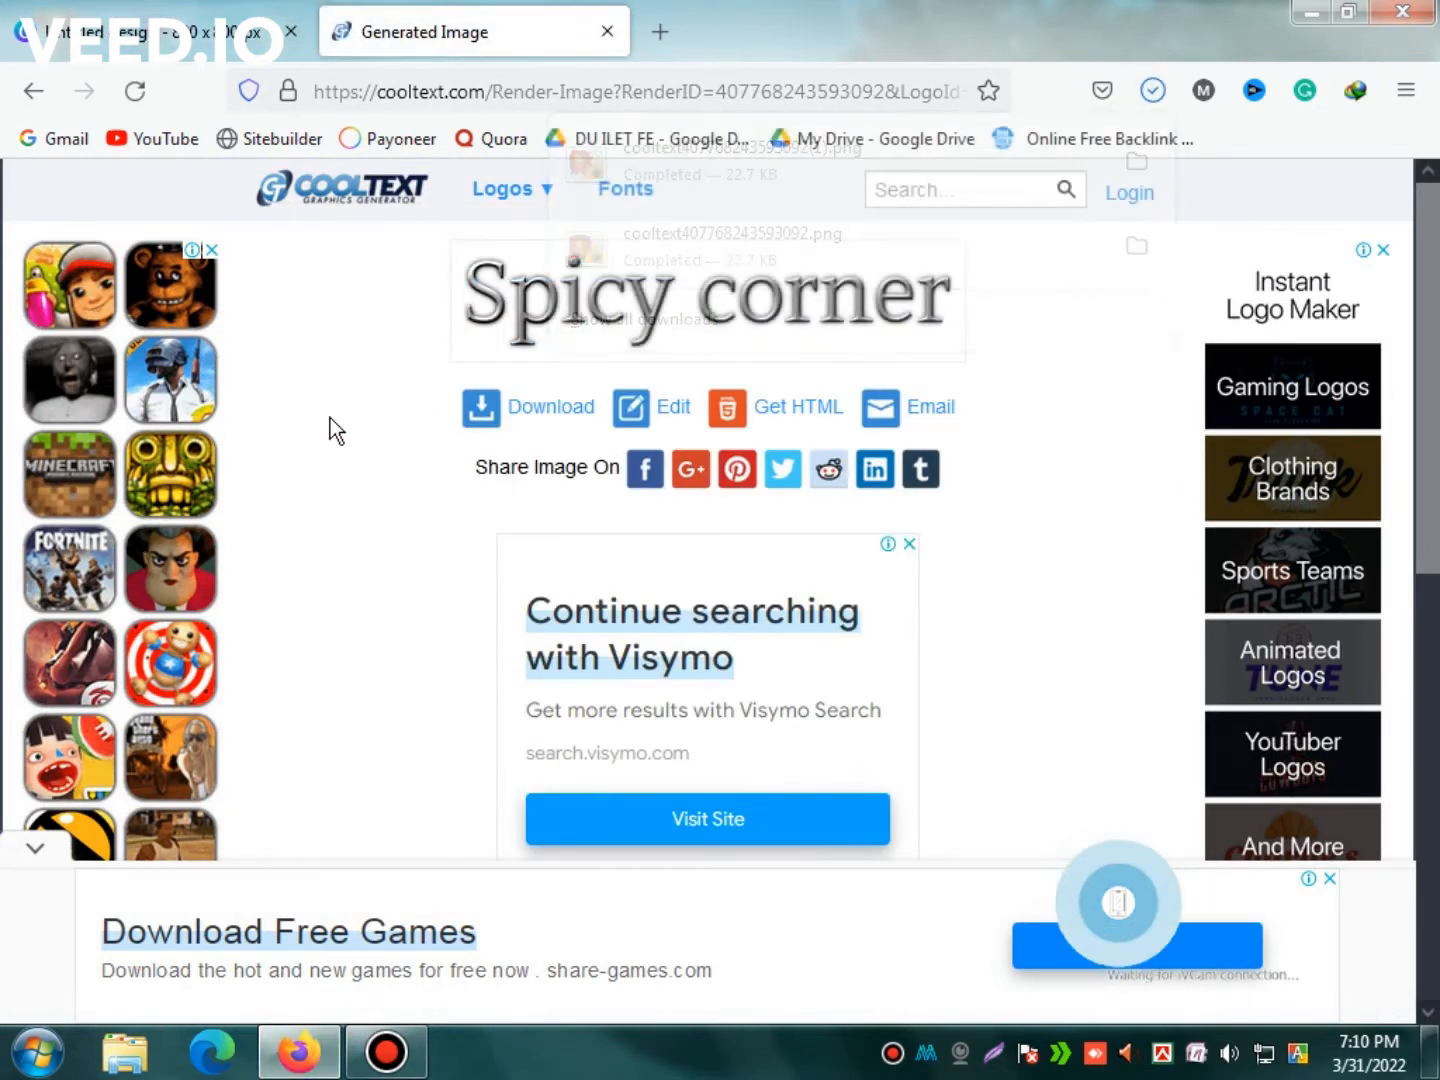
{"action": "left_click", "coordinate": [22, 97]}
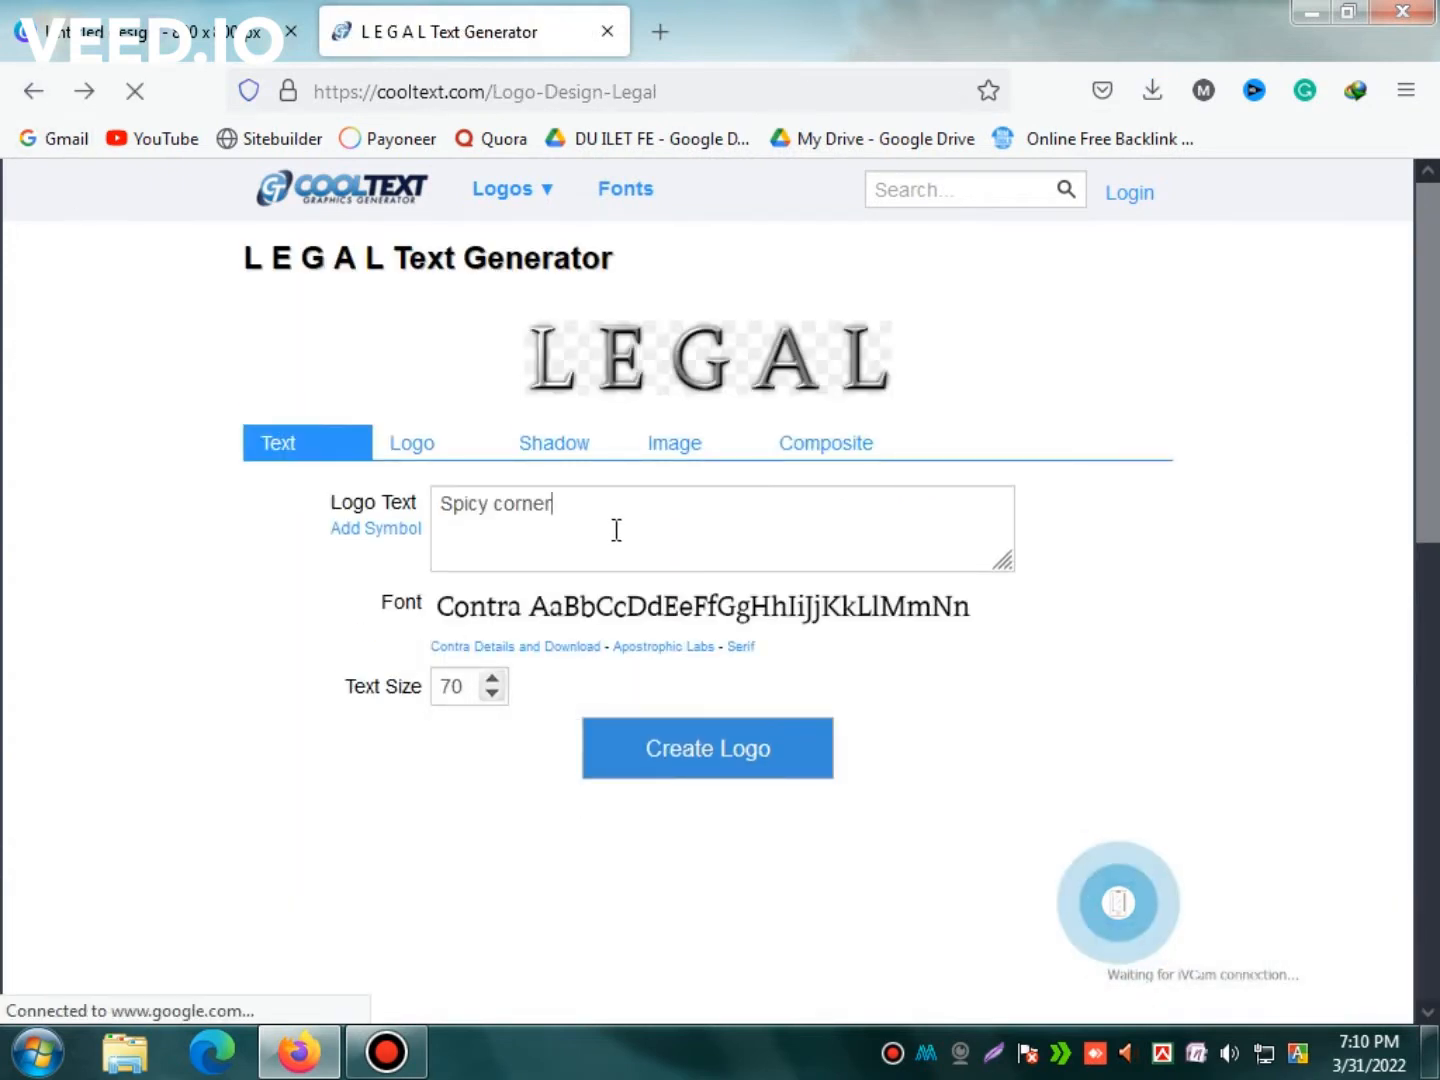
Replace the logo text with "Eat and enjoy" and generate the logo
{"action": "left_click", "coordinate": [617, 530]}
{"action": "key", "text": "BackSpace"}
{"action": "key", "text": "BackSpace"}
{"action": "key", "text": "BackSpace"}
{"action": "key", "text": "BackSpace"}
{"action": "key", "text": "BackSpace"}
{"action": "key", "text": "BackSpace"}
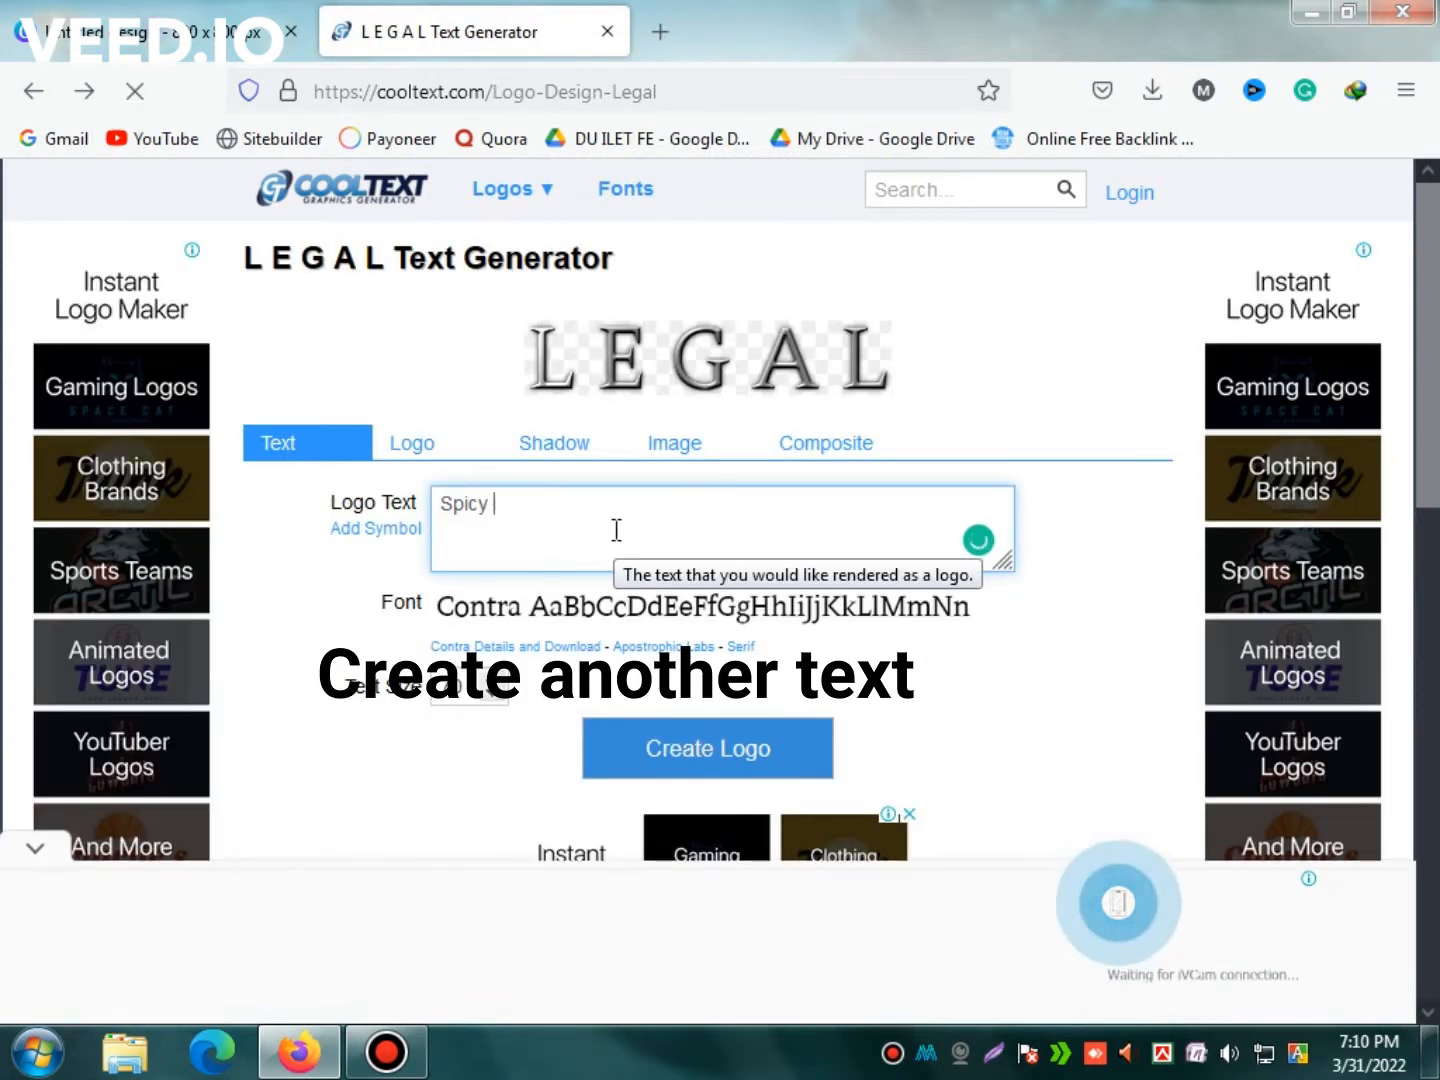
{"action": "key", "text": "BackSpace"}
{"action": "key", "text": "BackSpace"}
{"action": "key", "text": "BackSpace"}
{"action": "key", "text": "BackSpace"}
{"action": "key", "text": "BackSpace"}
{"action": "key", "text": "BackSpace"}
{"action": "type", "text": "Ea"}
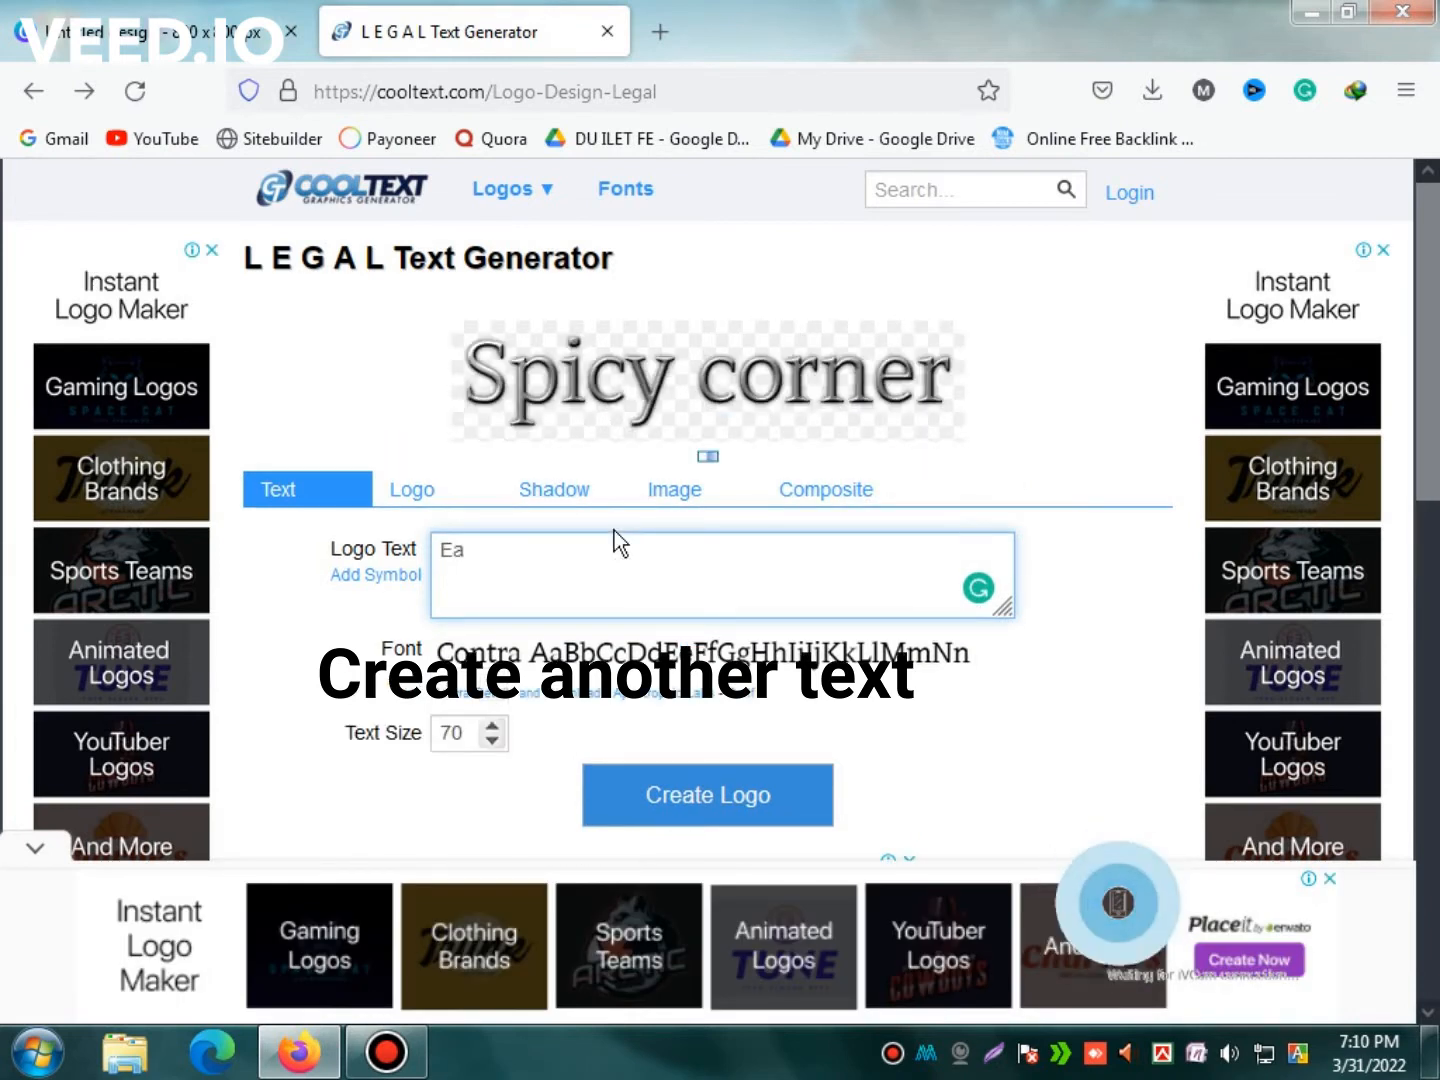
{"action": "type", "text": "t "}
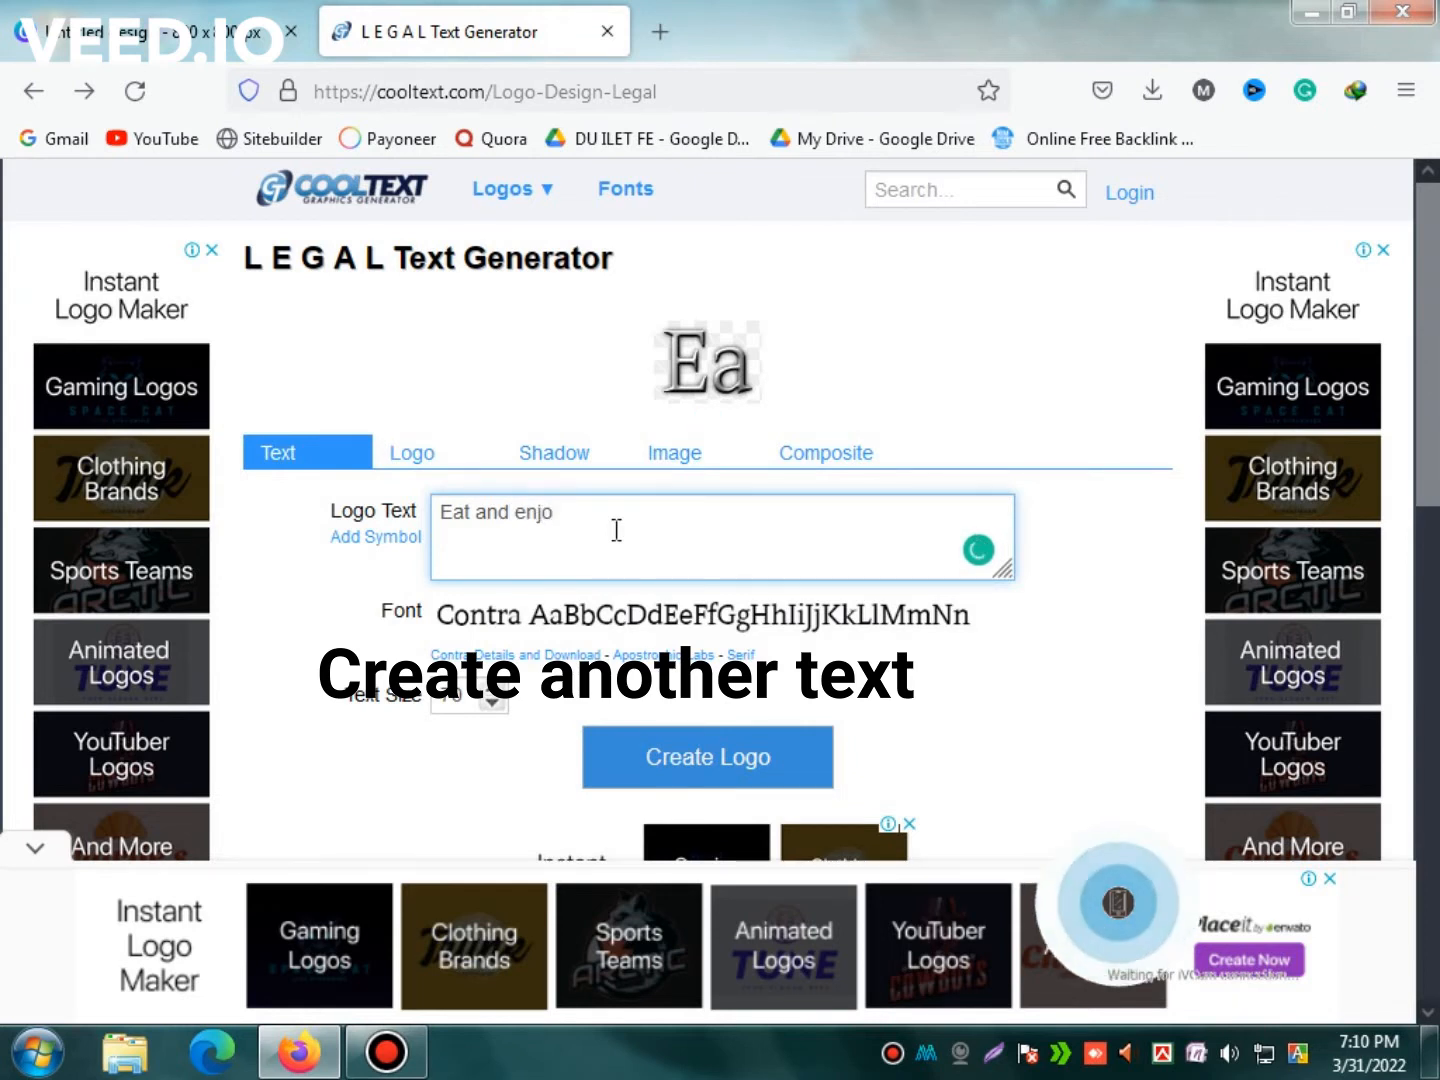
{"action": "type", "text": "and enjoy"}
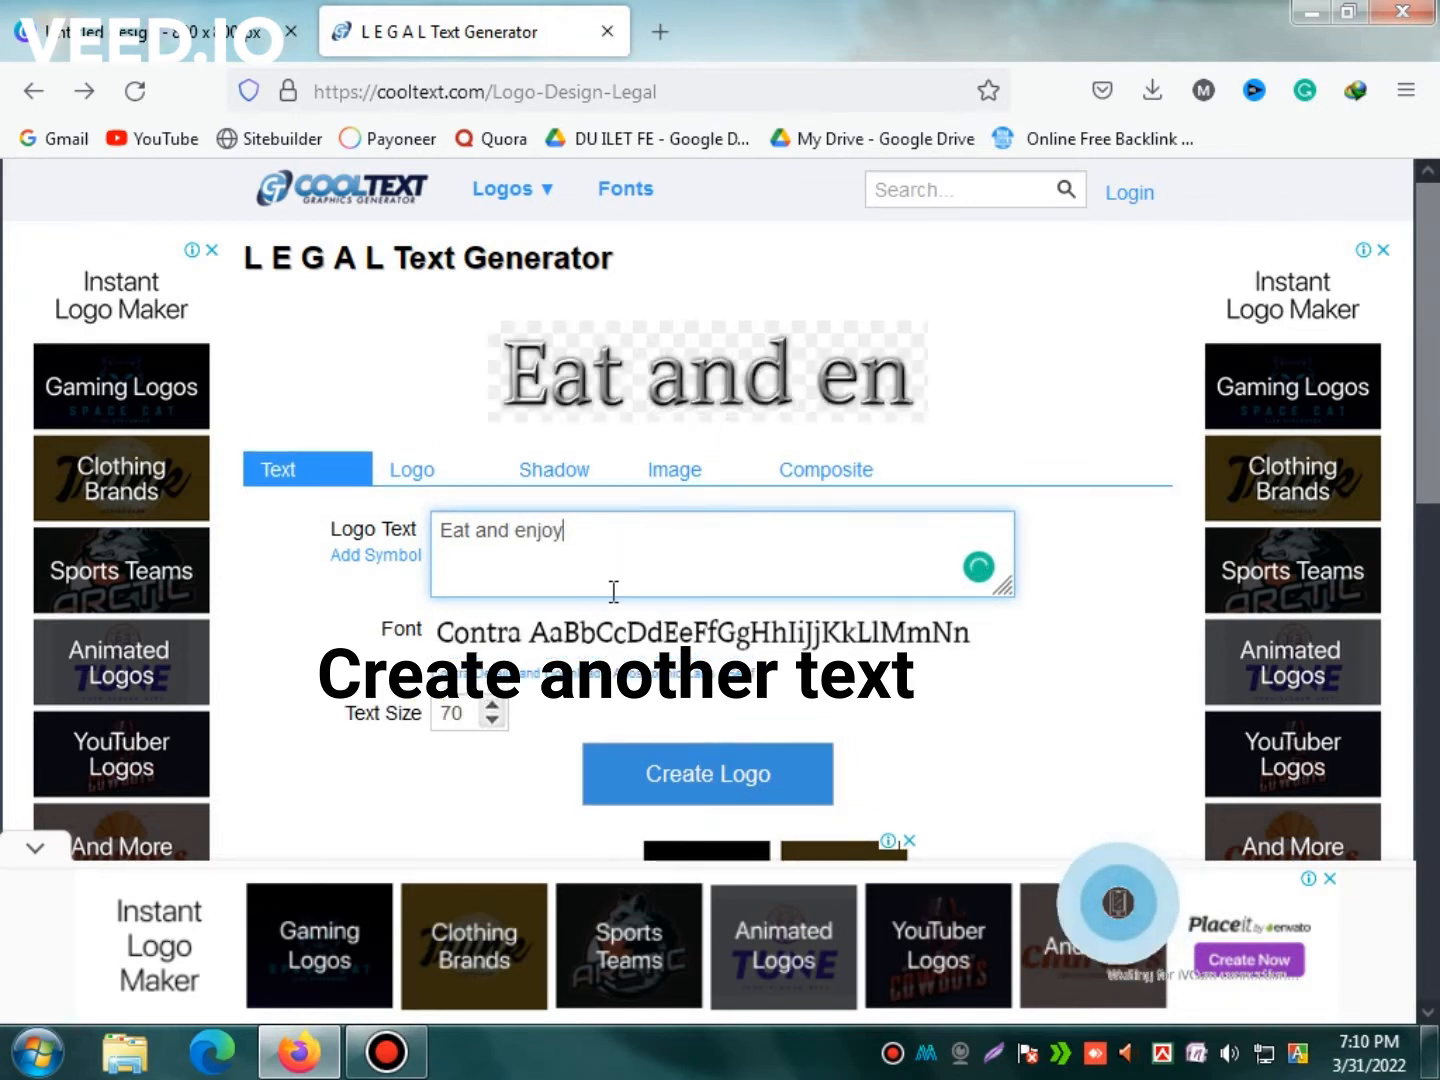
{"action": "left_click", "coordinate": [633, 779]}
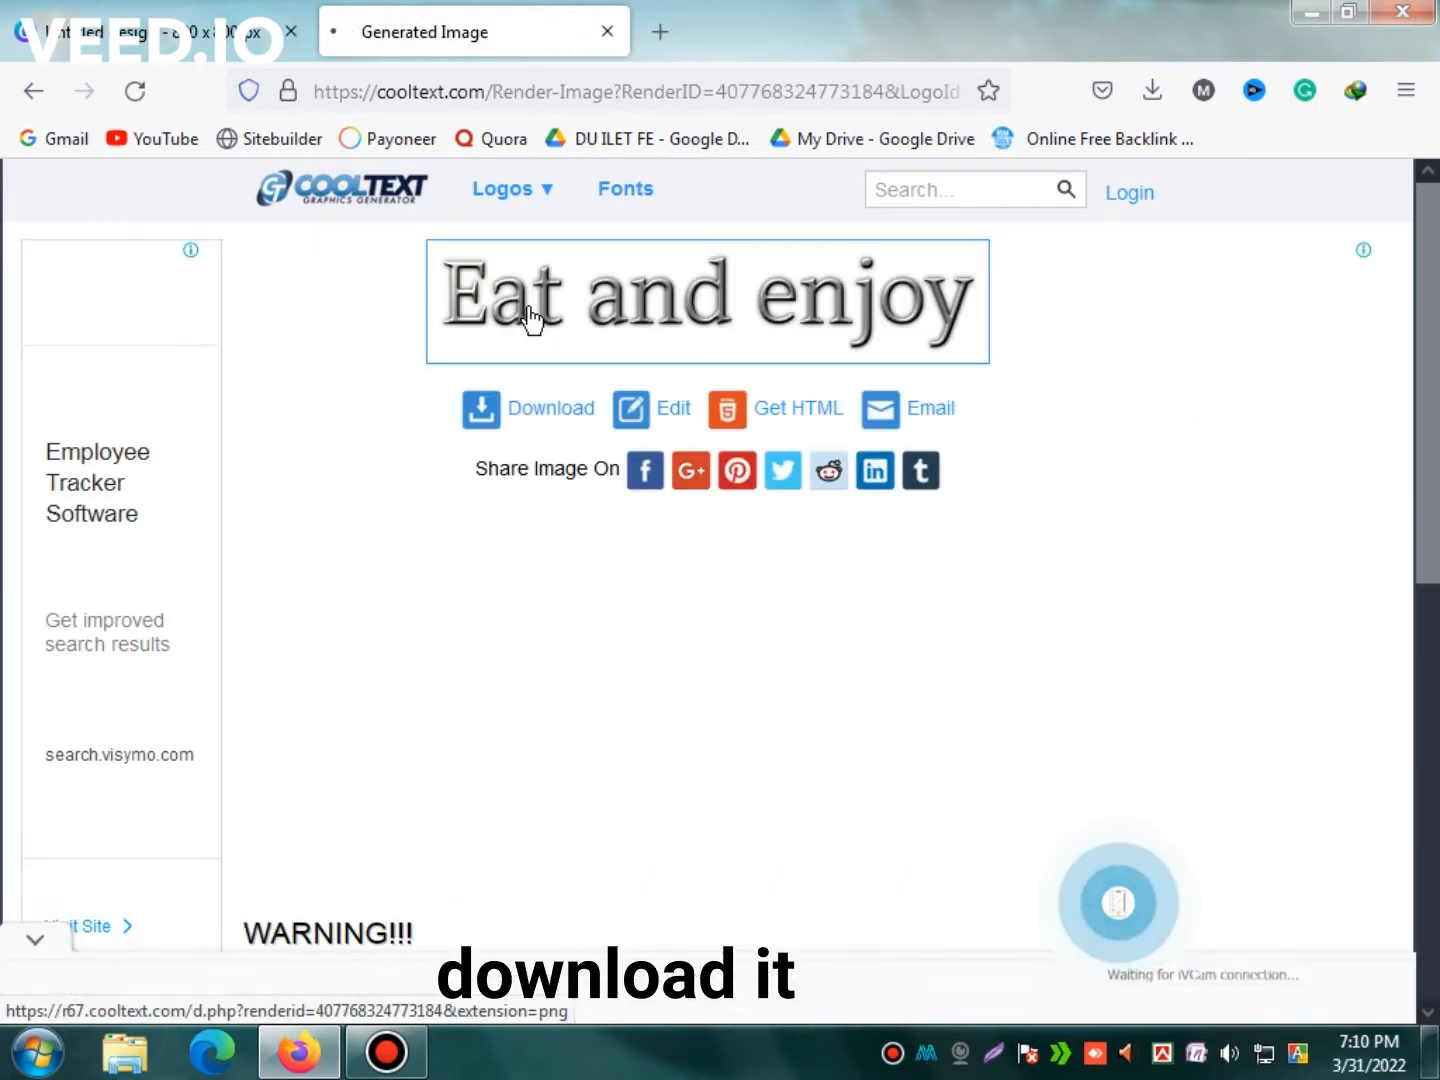
Download the generated "Eat and enjoy" logo image and dismiss the list of downloads
{"action": "left_click", "coordinate": [538, 403]}
{"action": "left_click", "coordinate": [519, 414]}
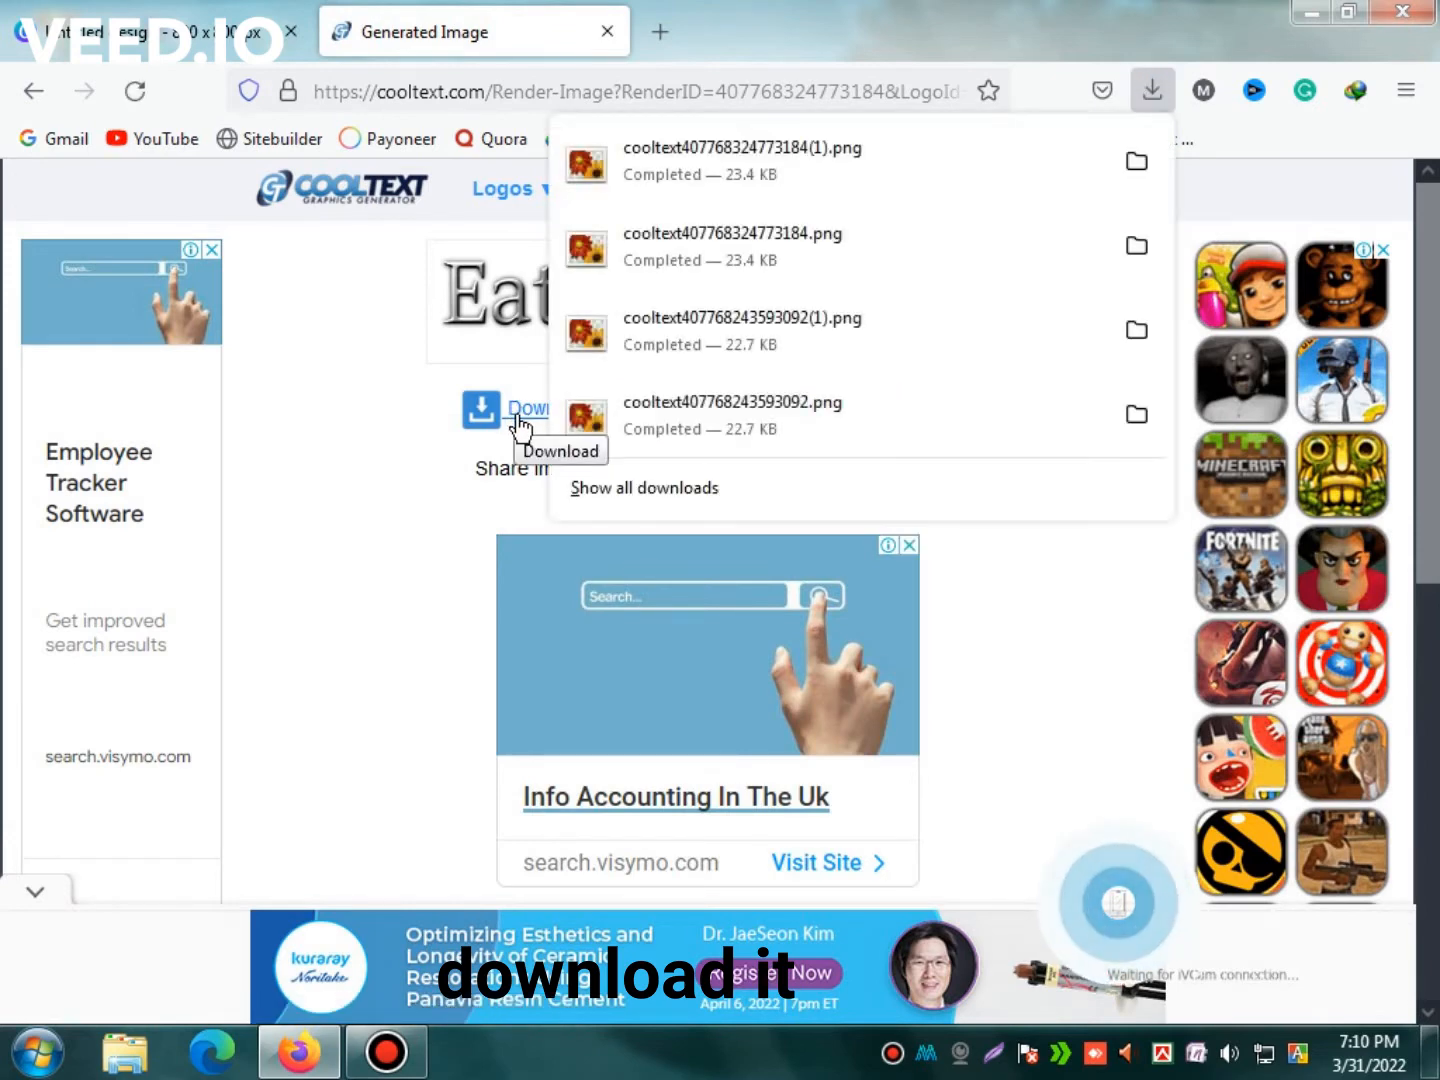
{"action": "left_click", "coordinate": [407, 463]}
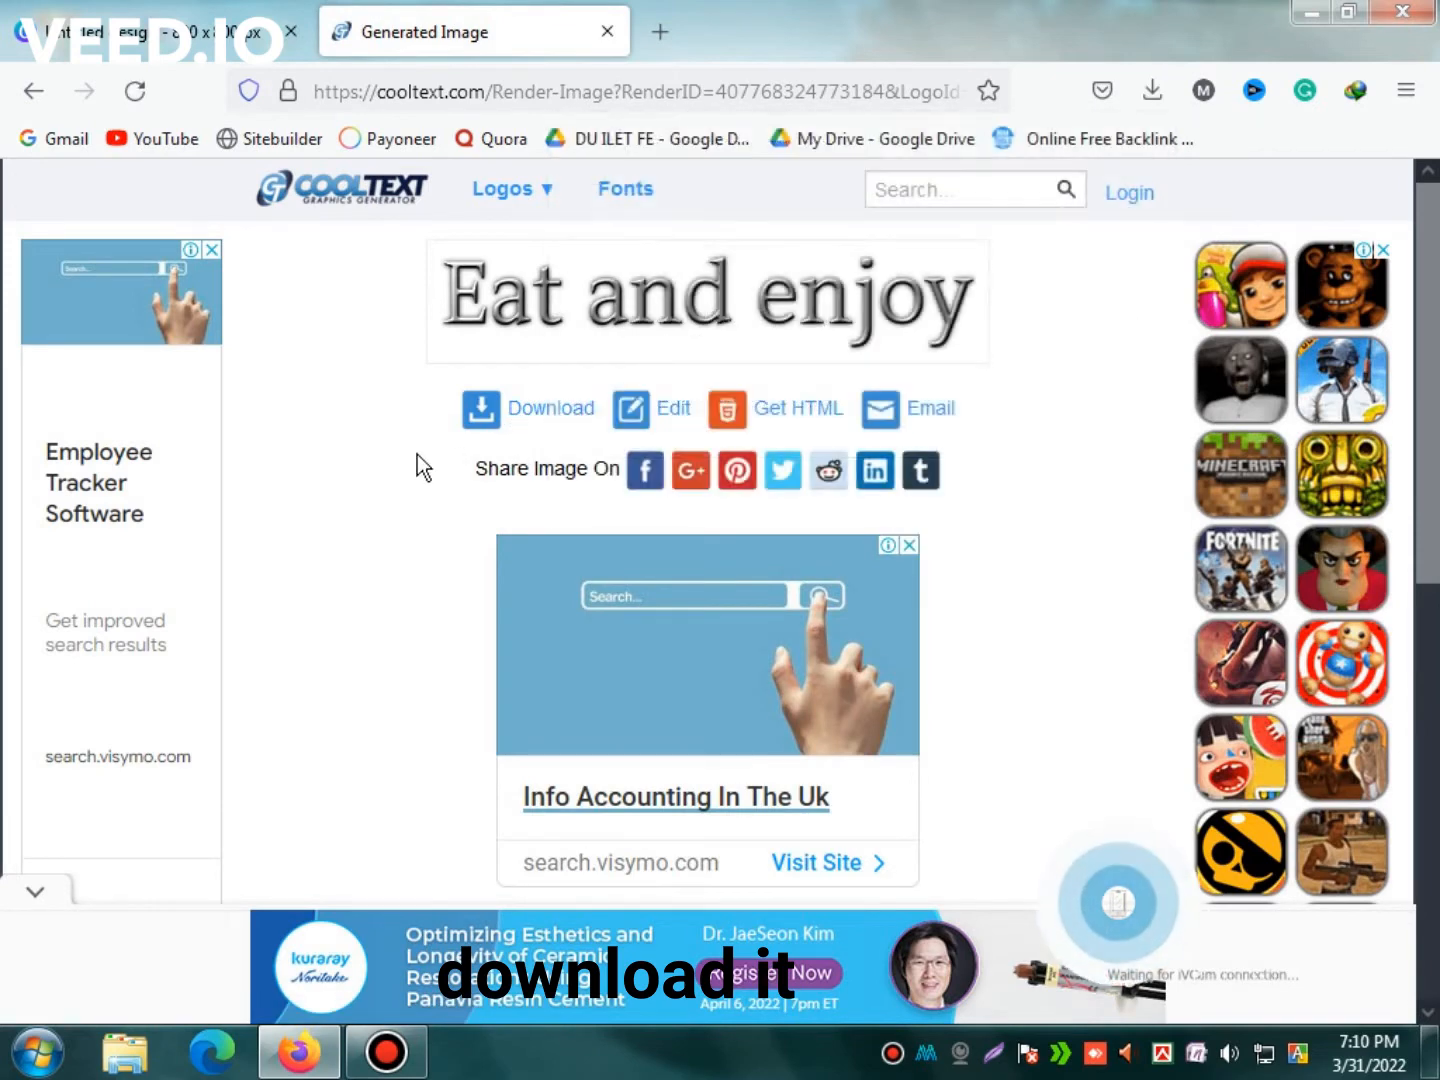
Switch to the Canva design, search Downloads for "cool" and upload the "Eat and enjoy" image
{"action": "left_click", "coordinate": [217, 14]}
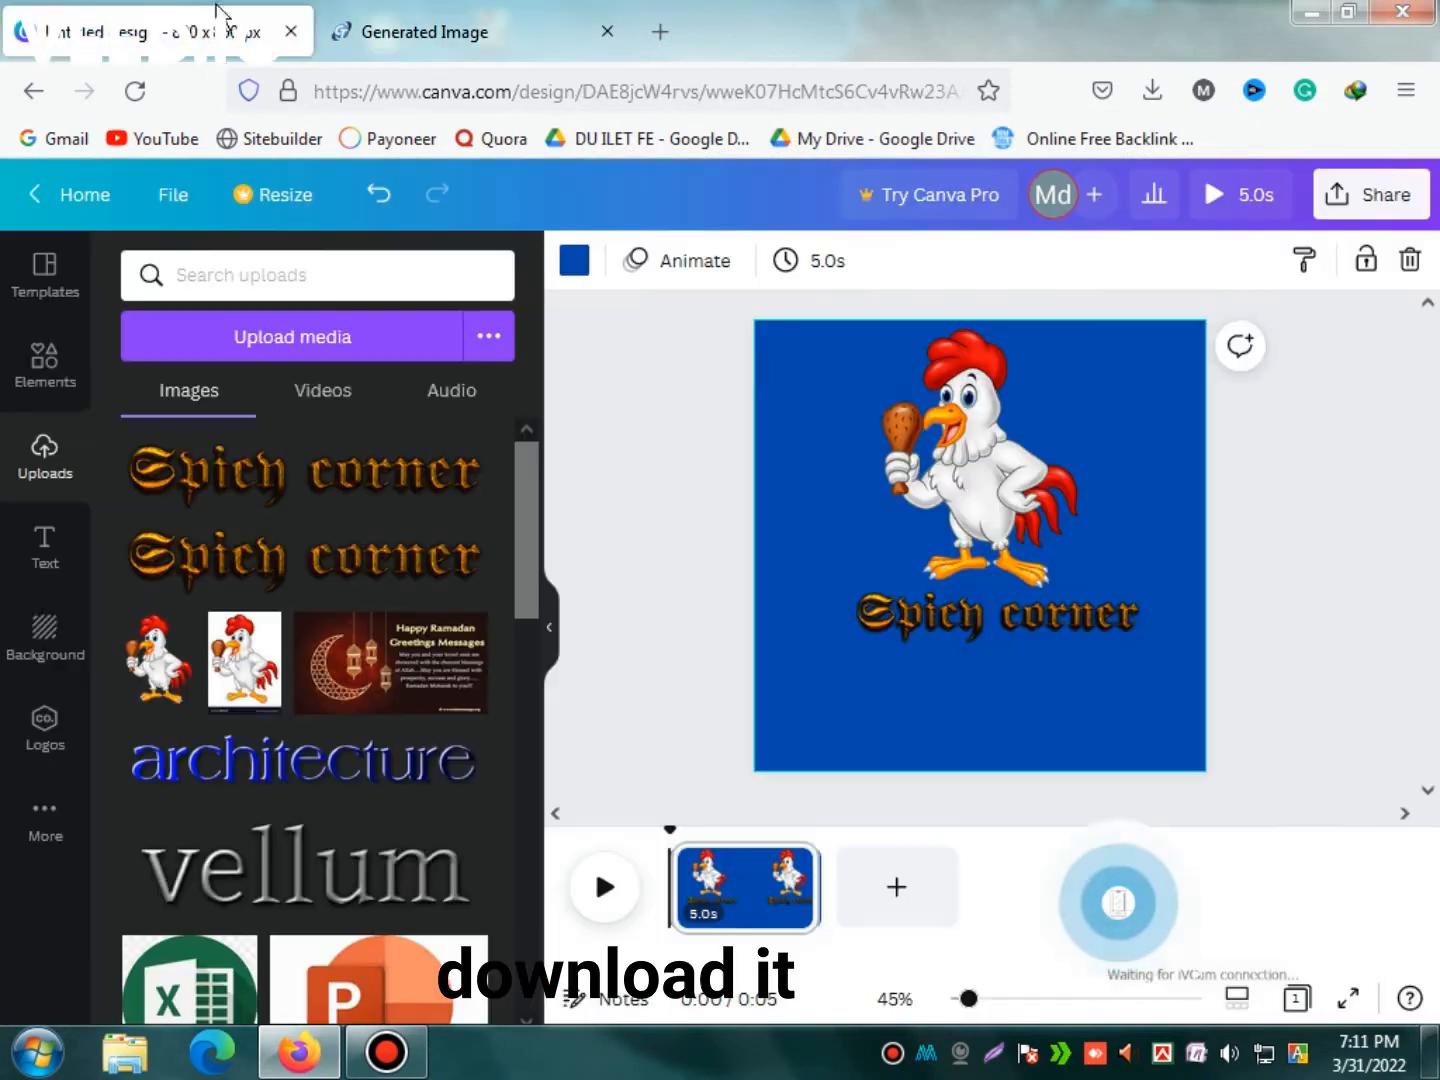
{"action": "left_click", "coordinate": [373, 353]}
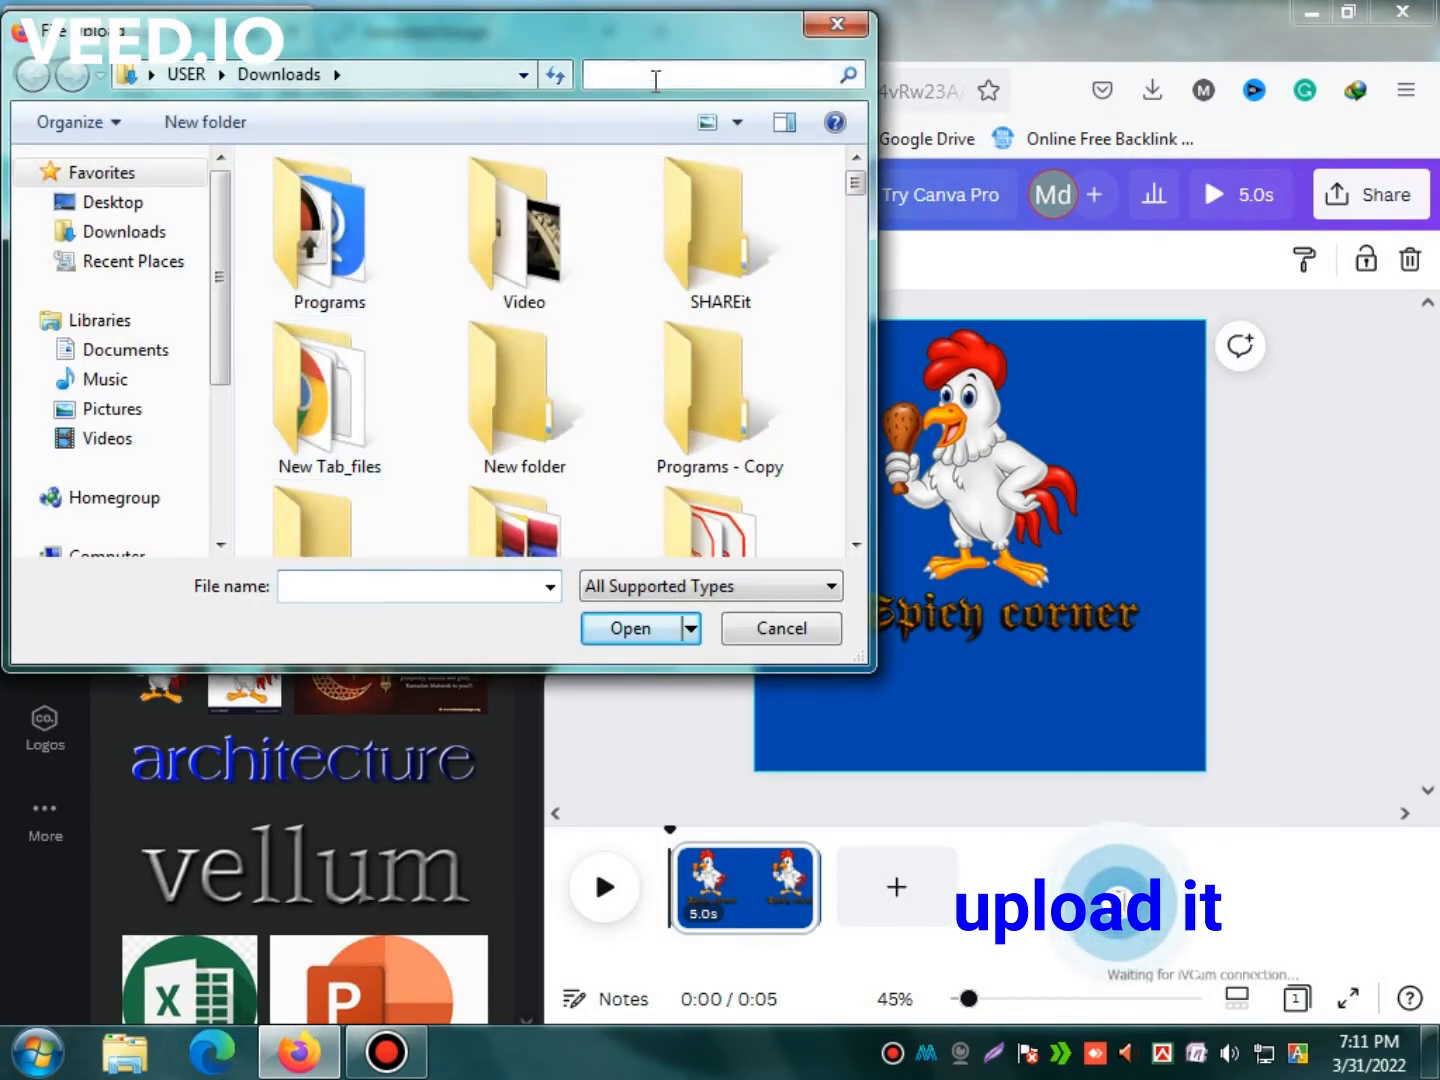
{"action": "left_click", "coordinate": [656, 72]}
{"action": "left_click", "coordinate": [640, 134]}
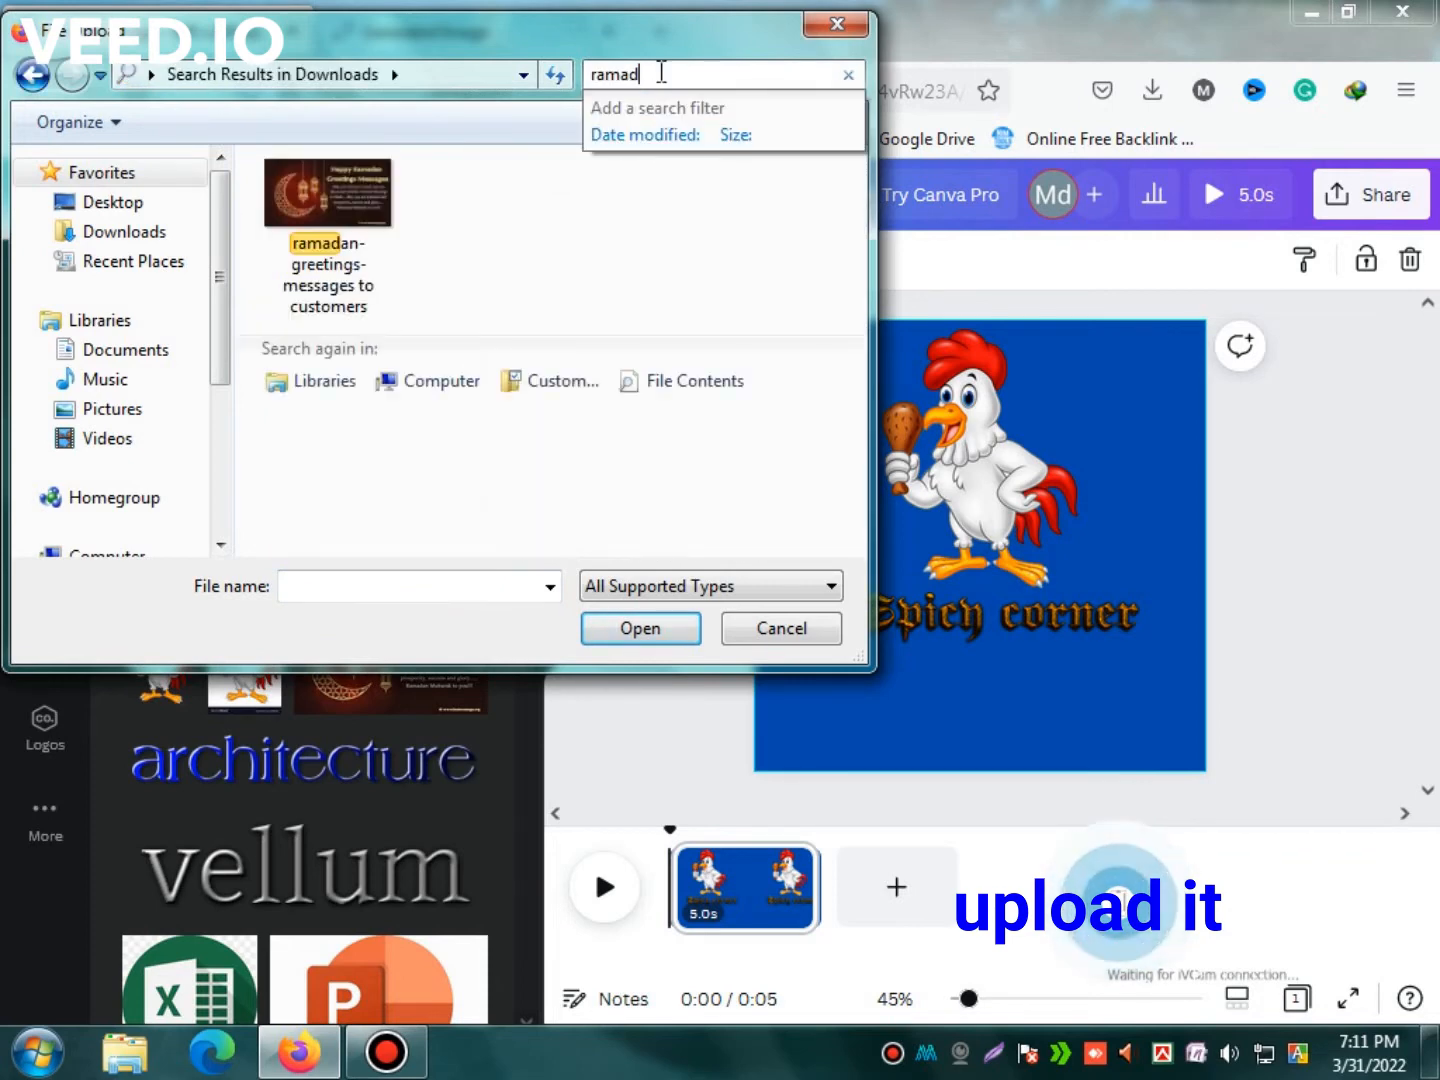
{"action": "left_click", "coordinate": [849, 75]}
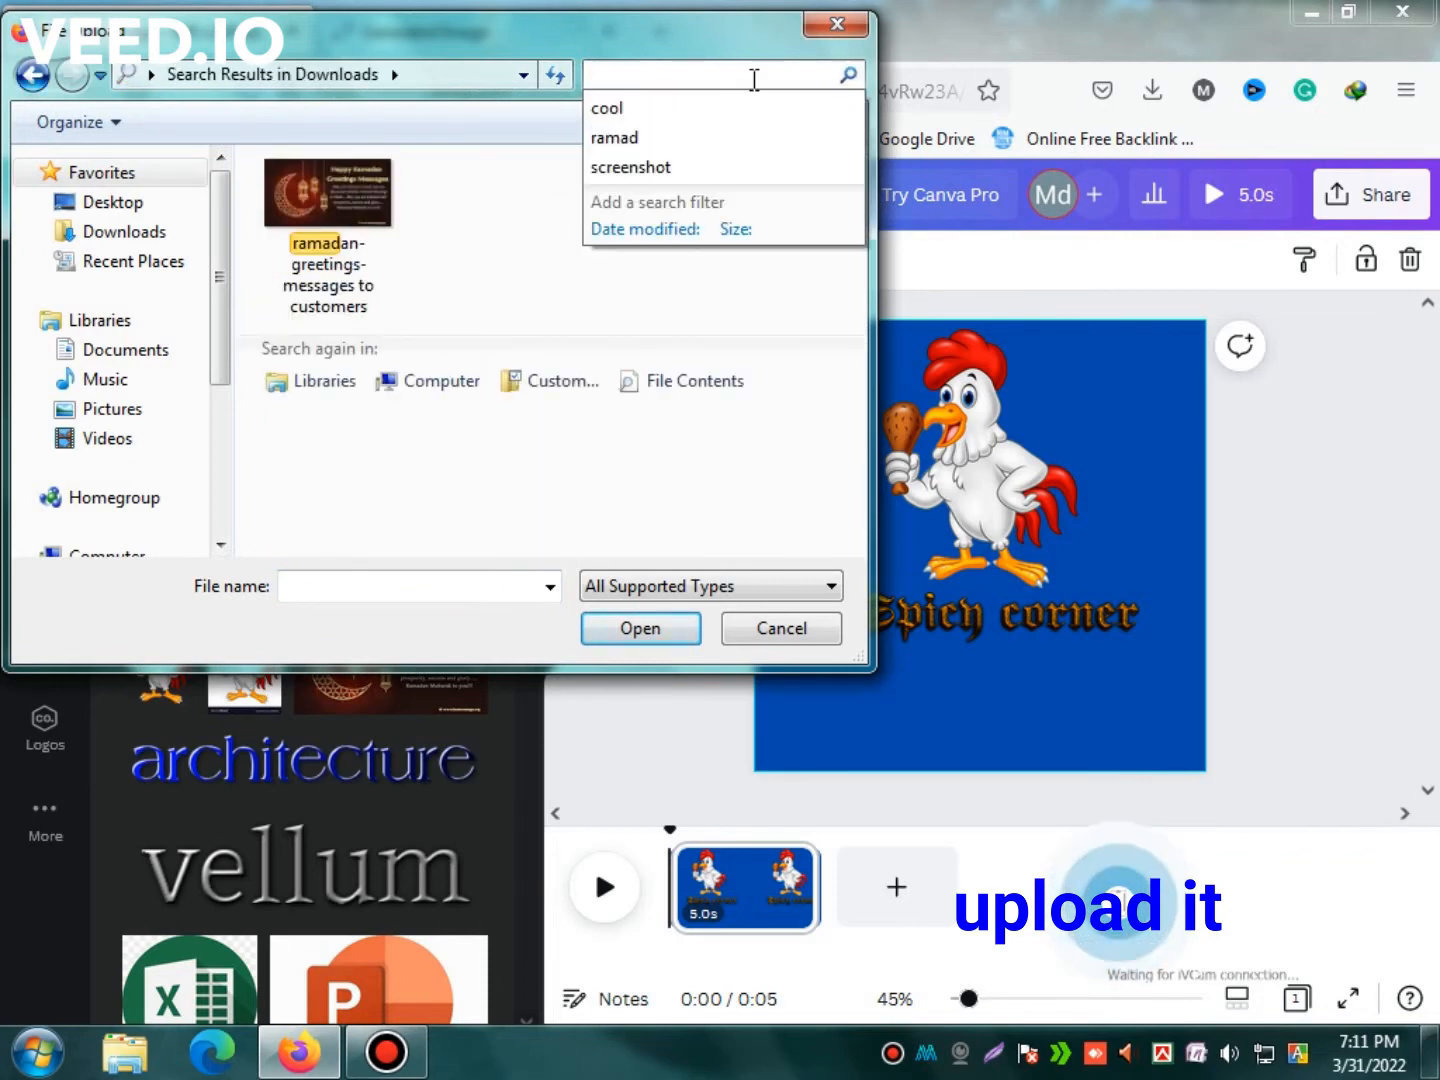
{"action": "left_click", "coordinate": [705, 108]}
{"action": "left_click", "coordinate": [354, 283]}
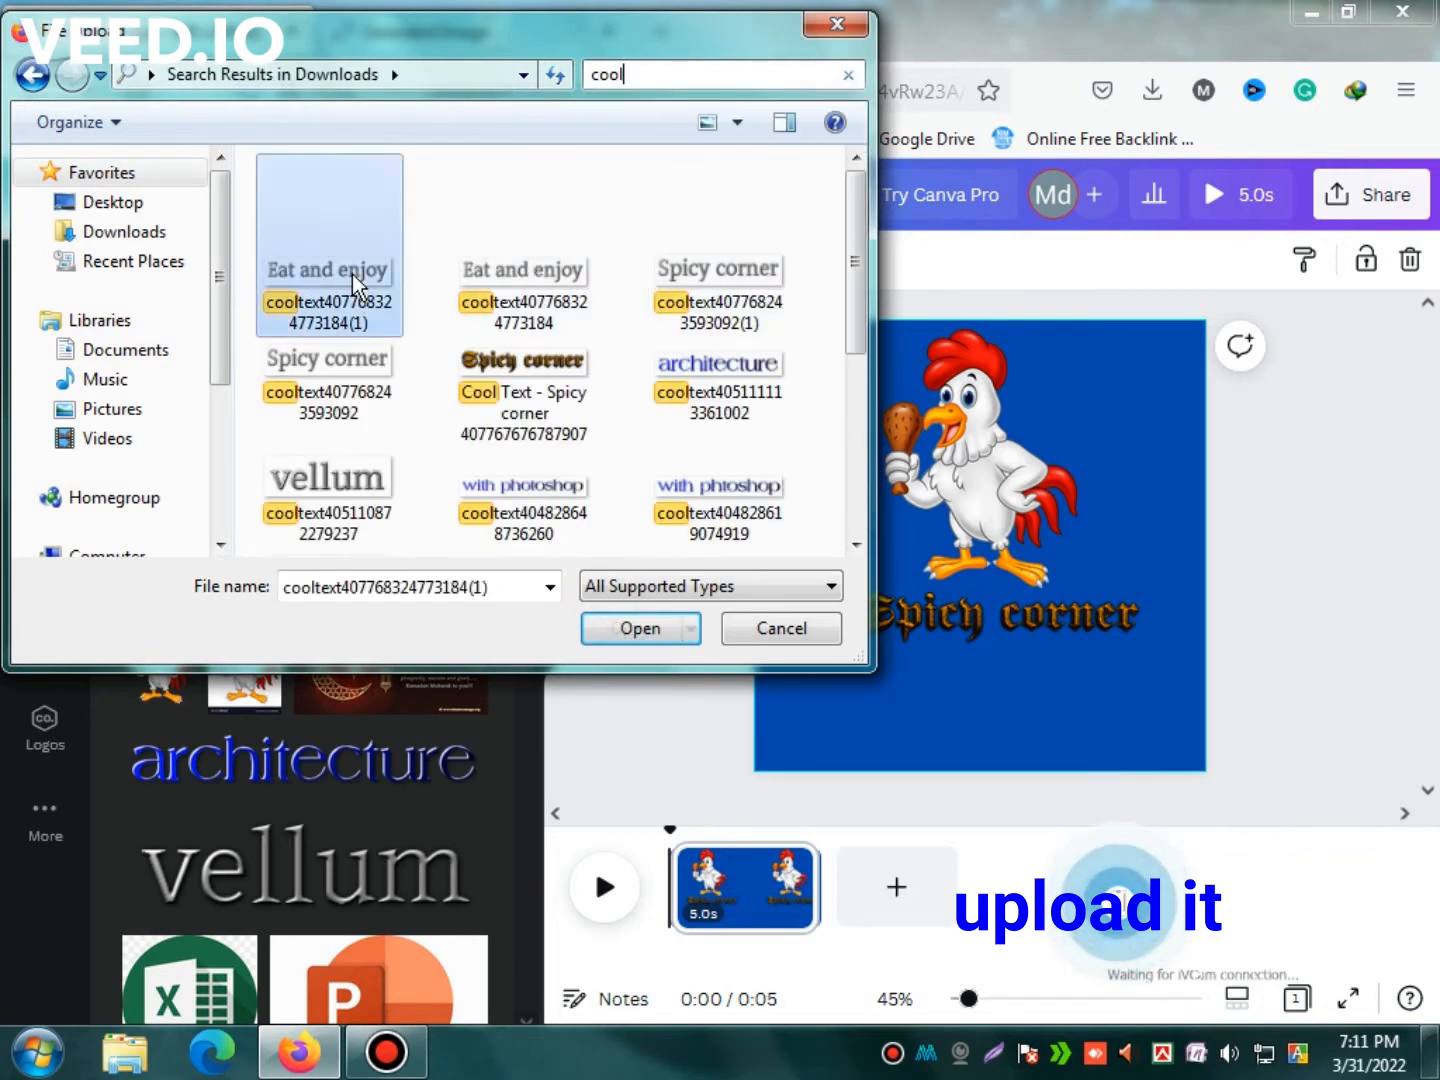
{"action": "left_click", "coordinate": [622, 630]}
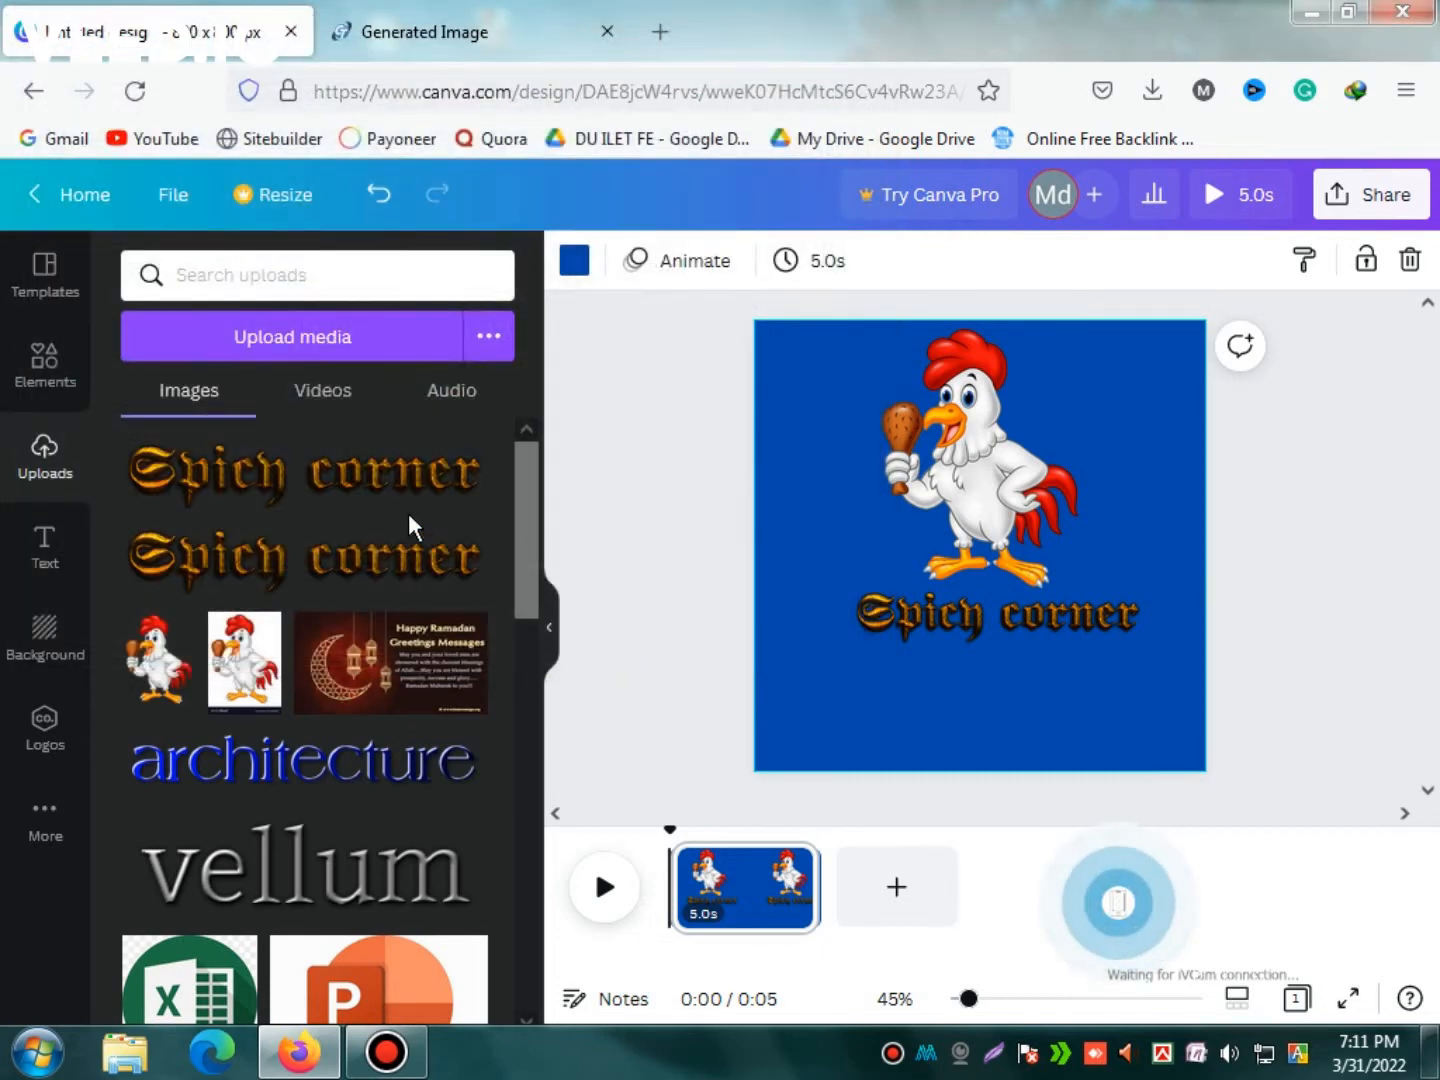
Add the uploaded "Eat and enjoy" image to the design and place it directly beneath the "Spicy corner" text
{"action": "left_click", "coordinate": [251, 476]}
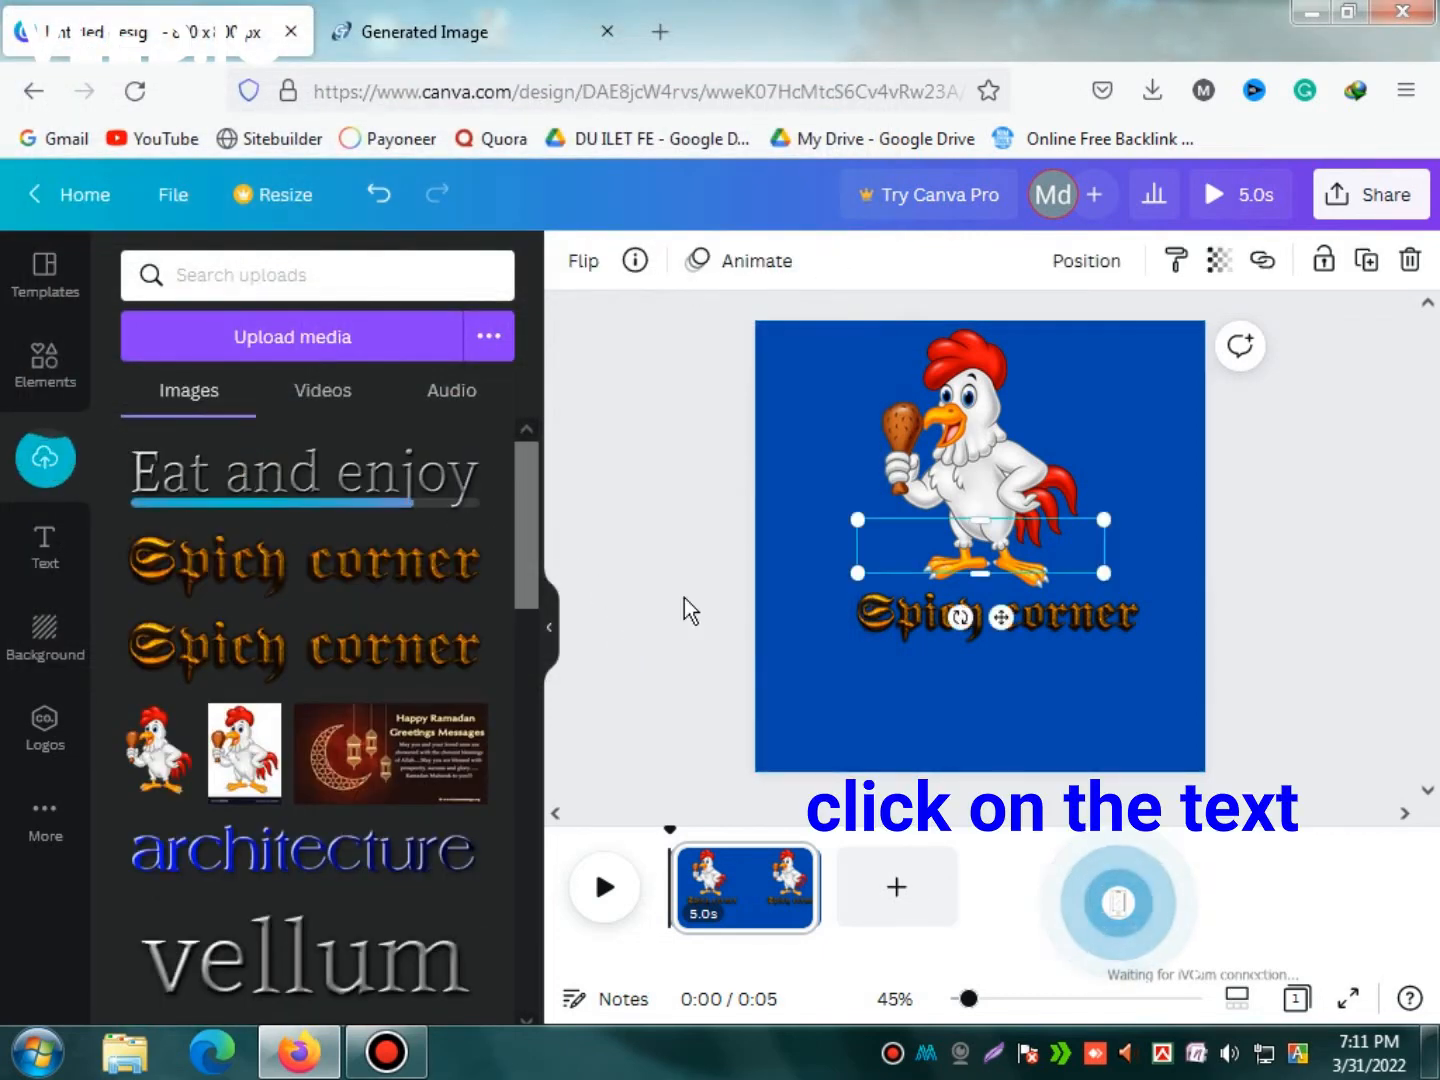
{"action": "left_click_drag", "start_coordinate": [1001, 617], "coordinate": [1014, 751]}
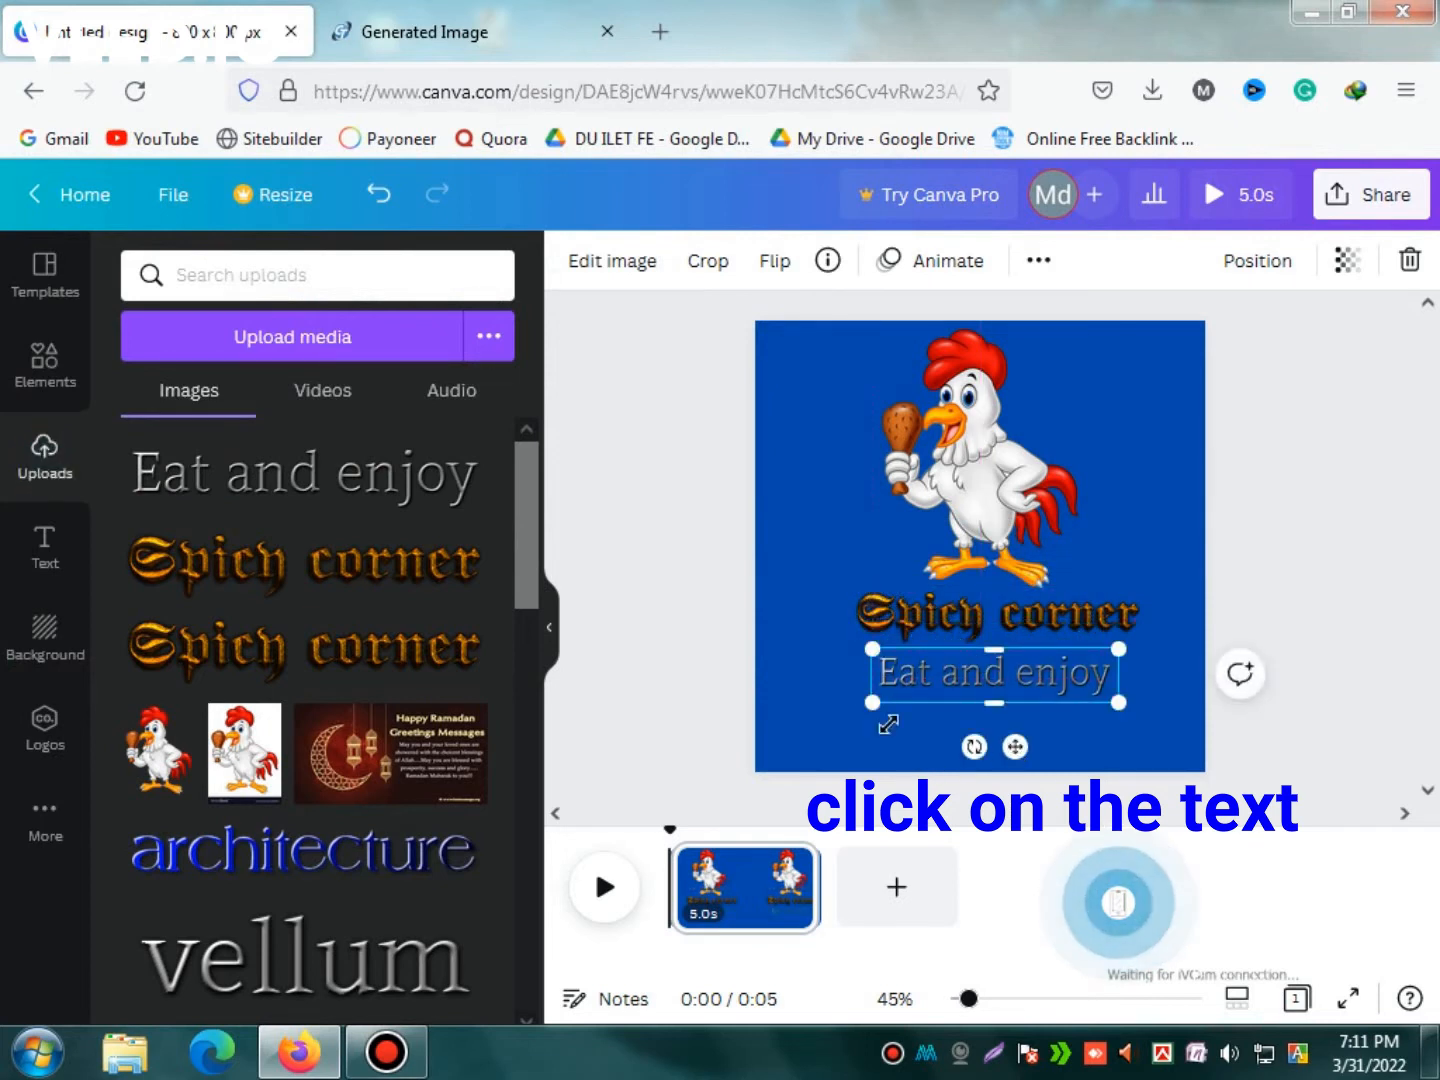
{"action": "left_click", "coordinate": [798, 601]}
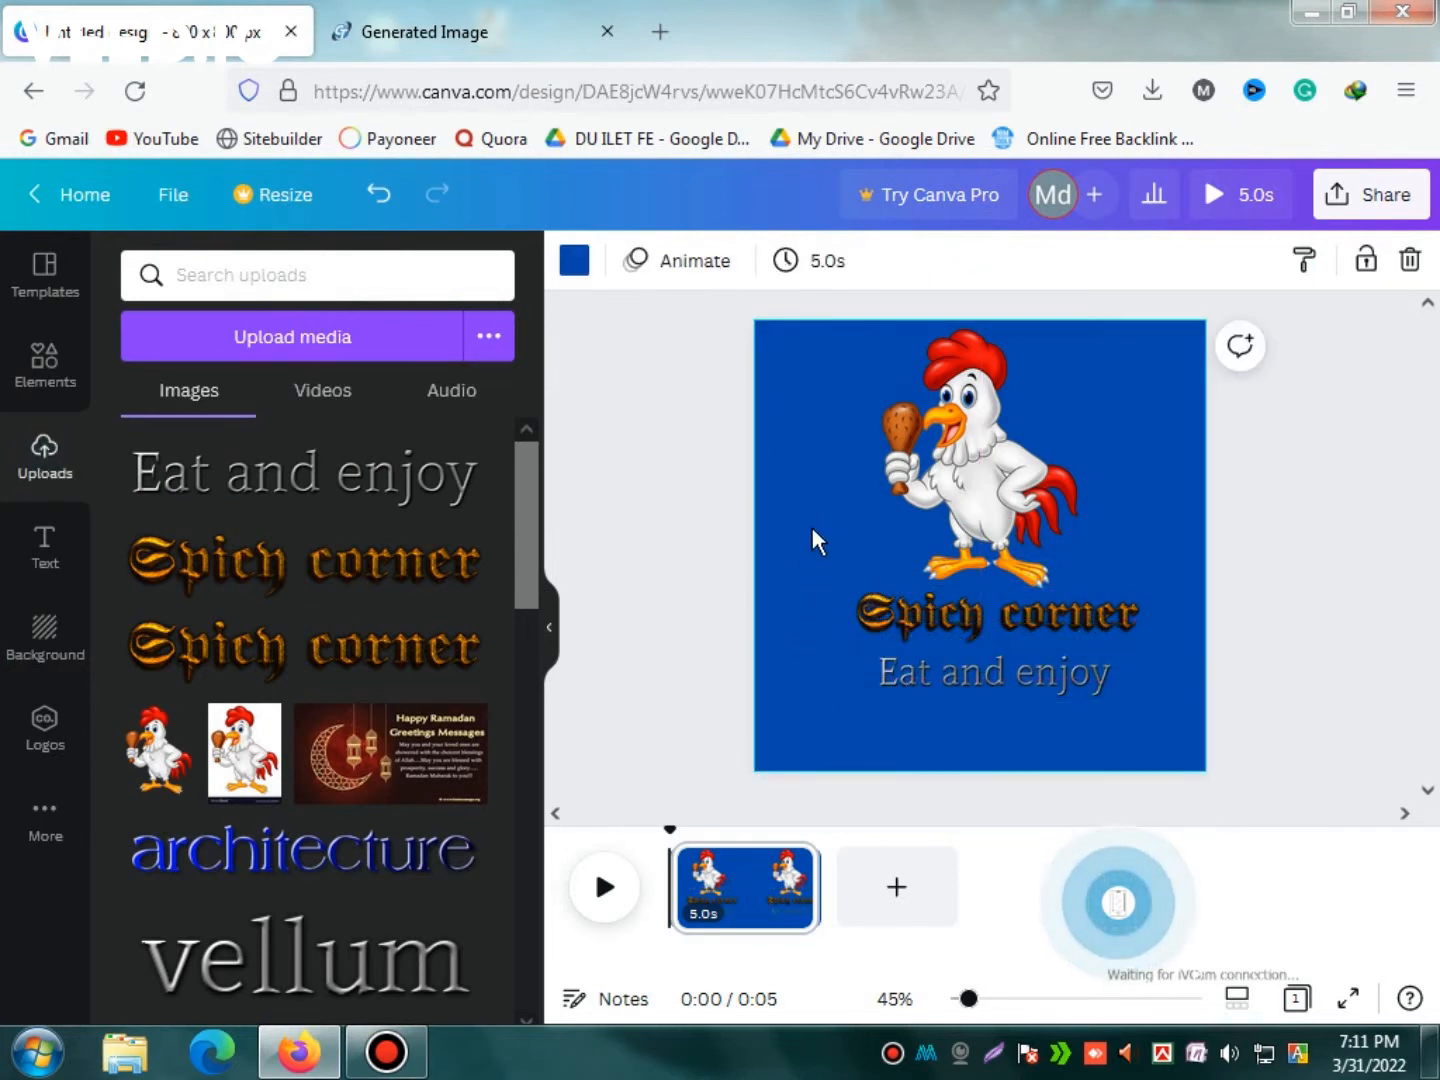
{"action": "left_click", "coordinate": [926, 705]}
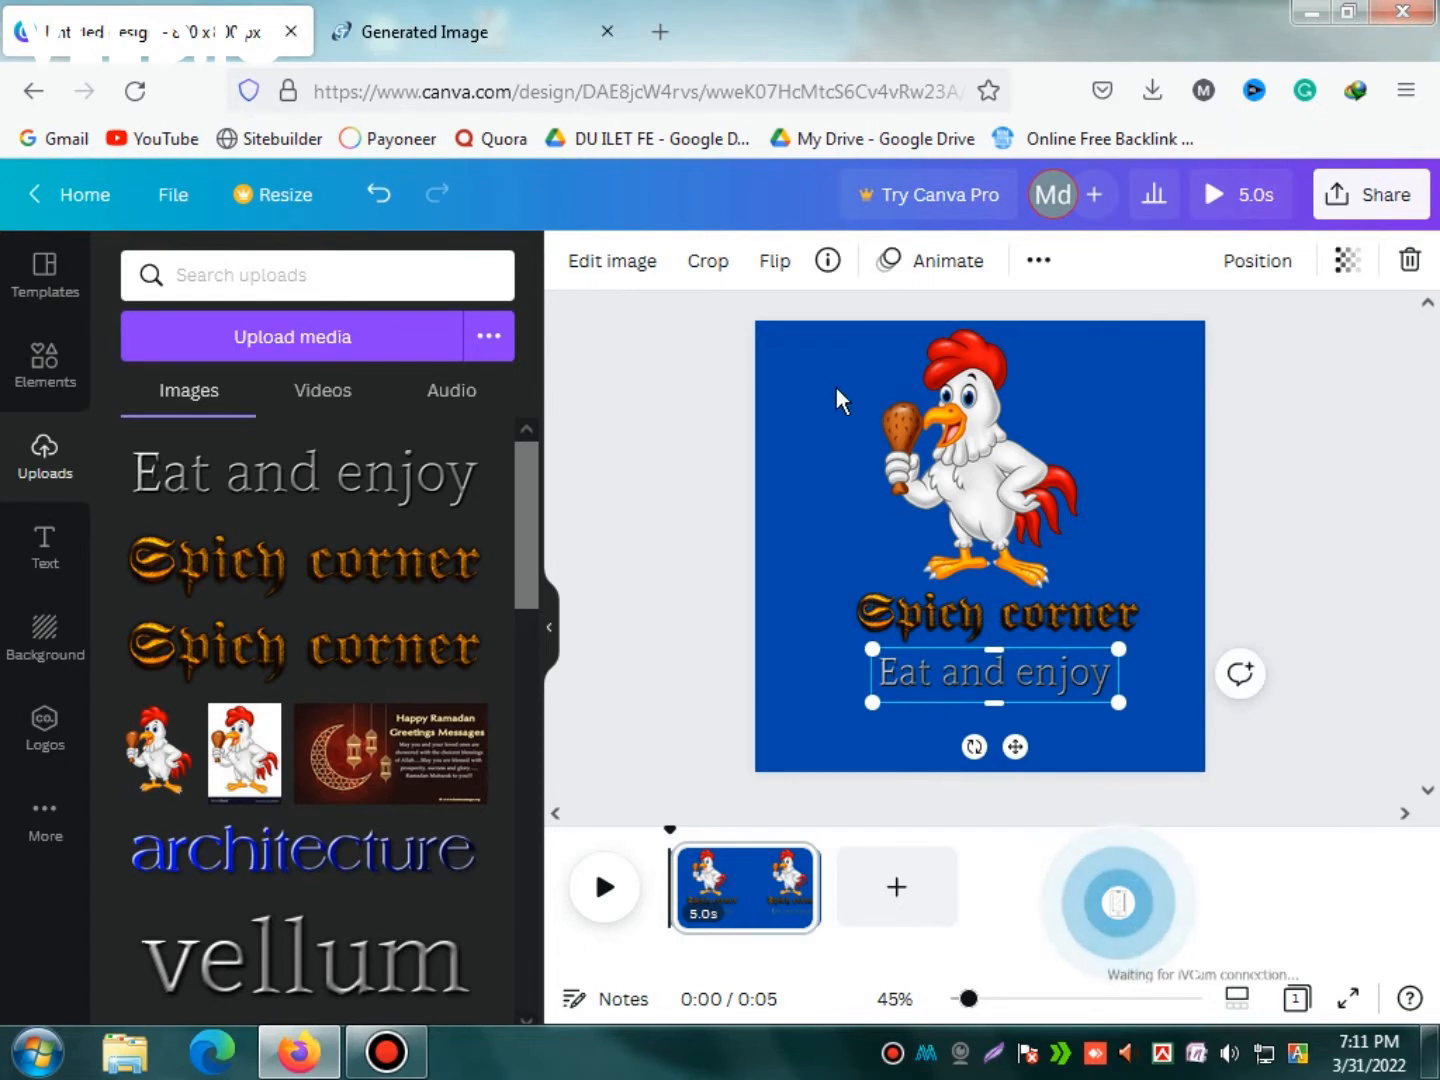
Select the design's blue background and open its color choices
{"action": "left_click", "coordinate": [777, 554]}
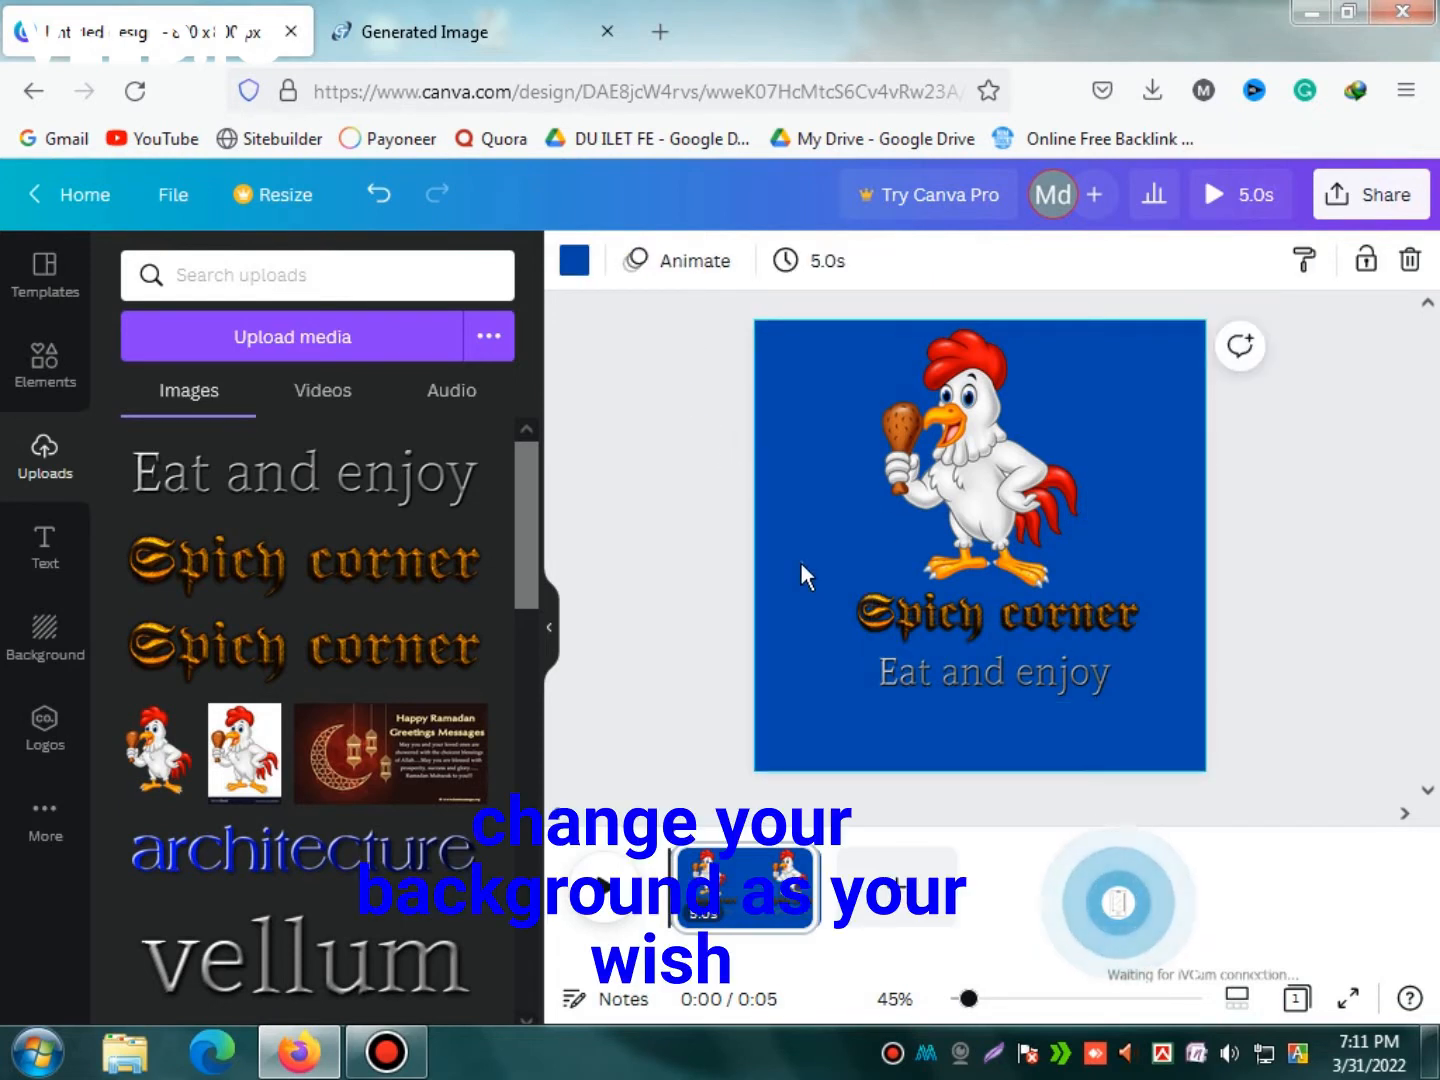
{"action": "left_click", "coordinate": [552, 630]}
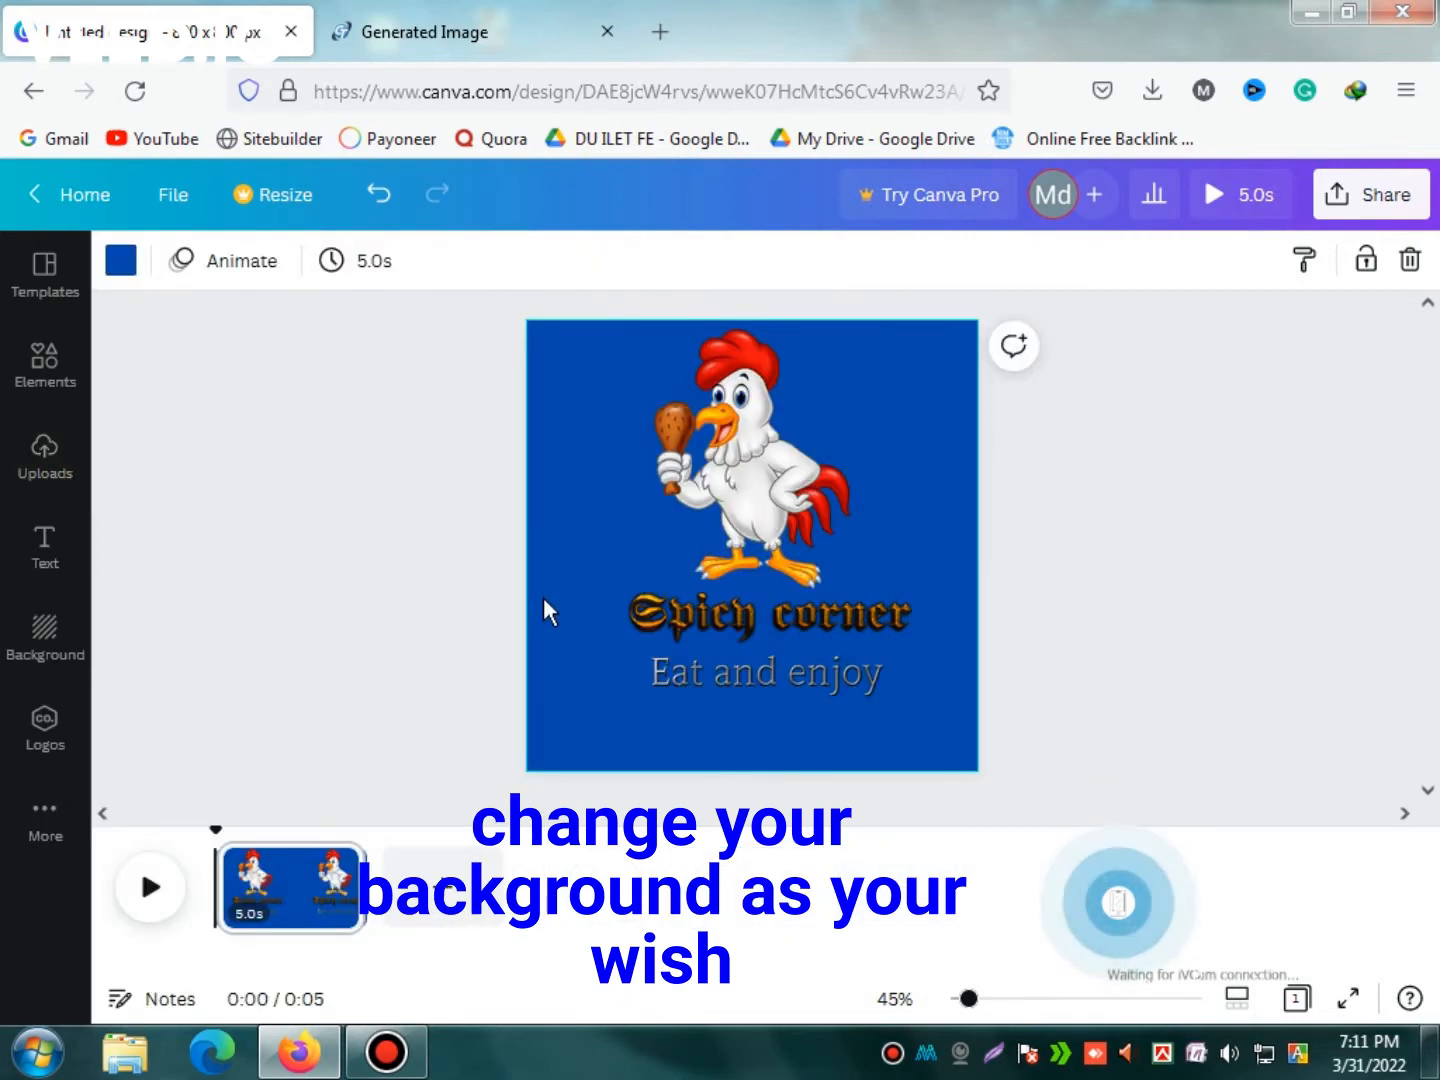
{"action": "left_click", "coordinate": [120, 265]}
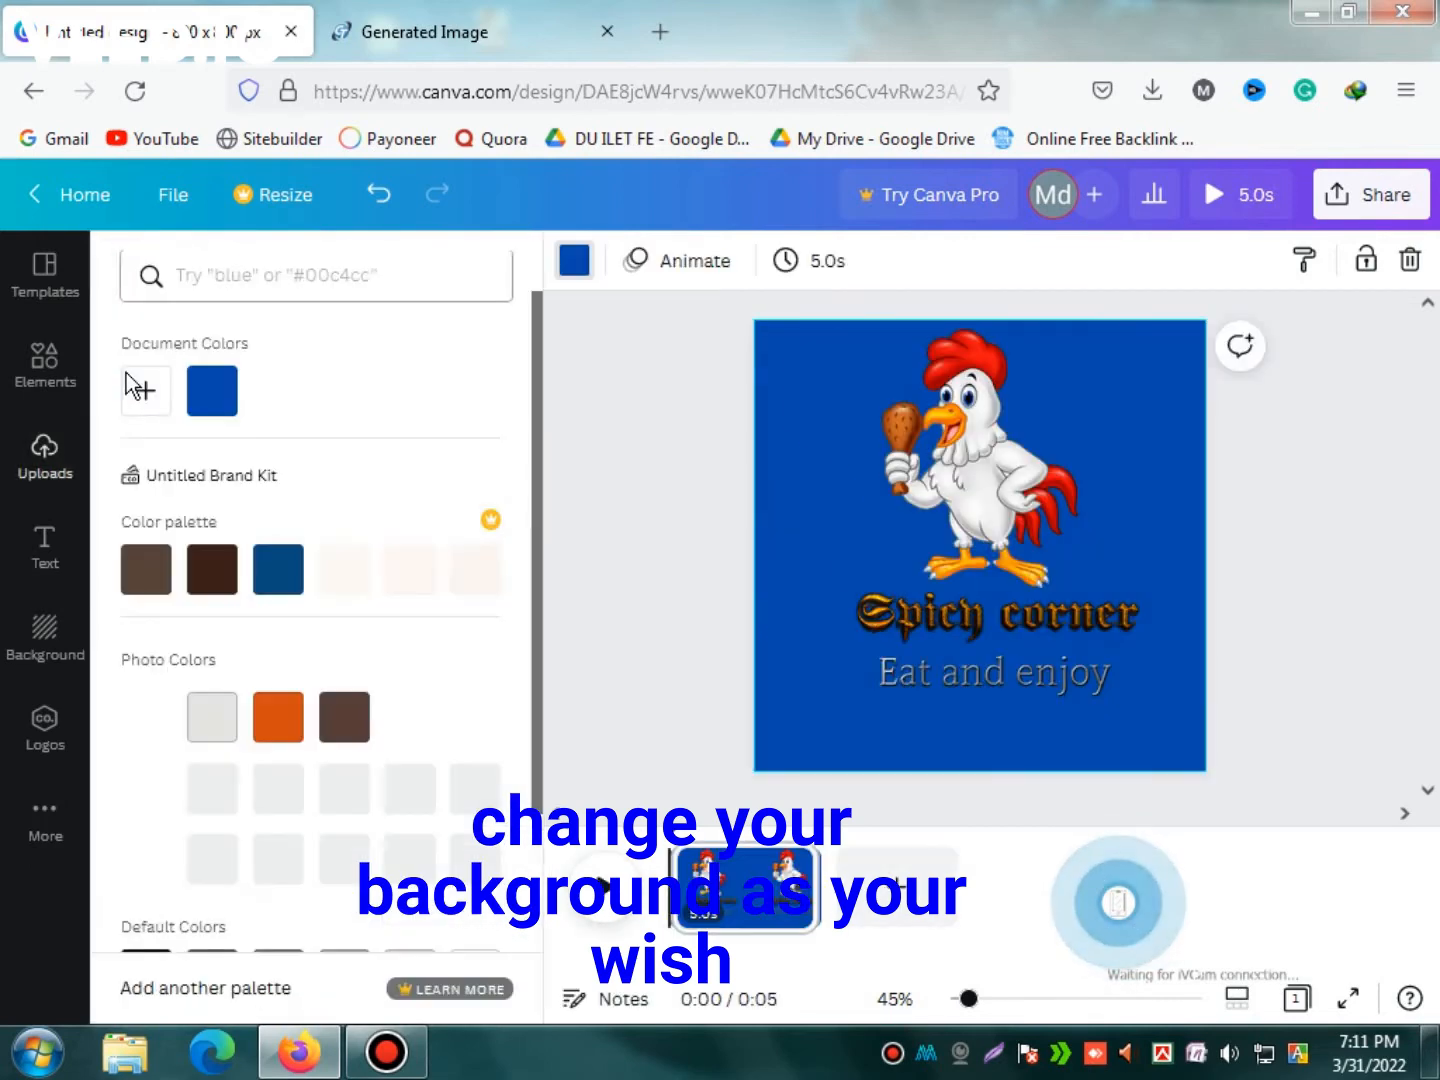
Try light grey, orange, yellow, black and darker grey photo colors on the background
{"action": "scroll", "coordinate": [240, 613], "scroll_direction": "down", "scroll_amount": 2}
{"action": "left_click", "coordinate": [220, 571]}
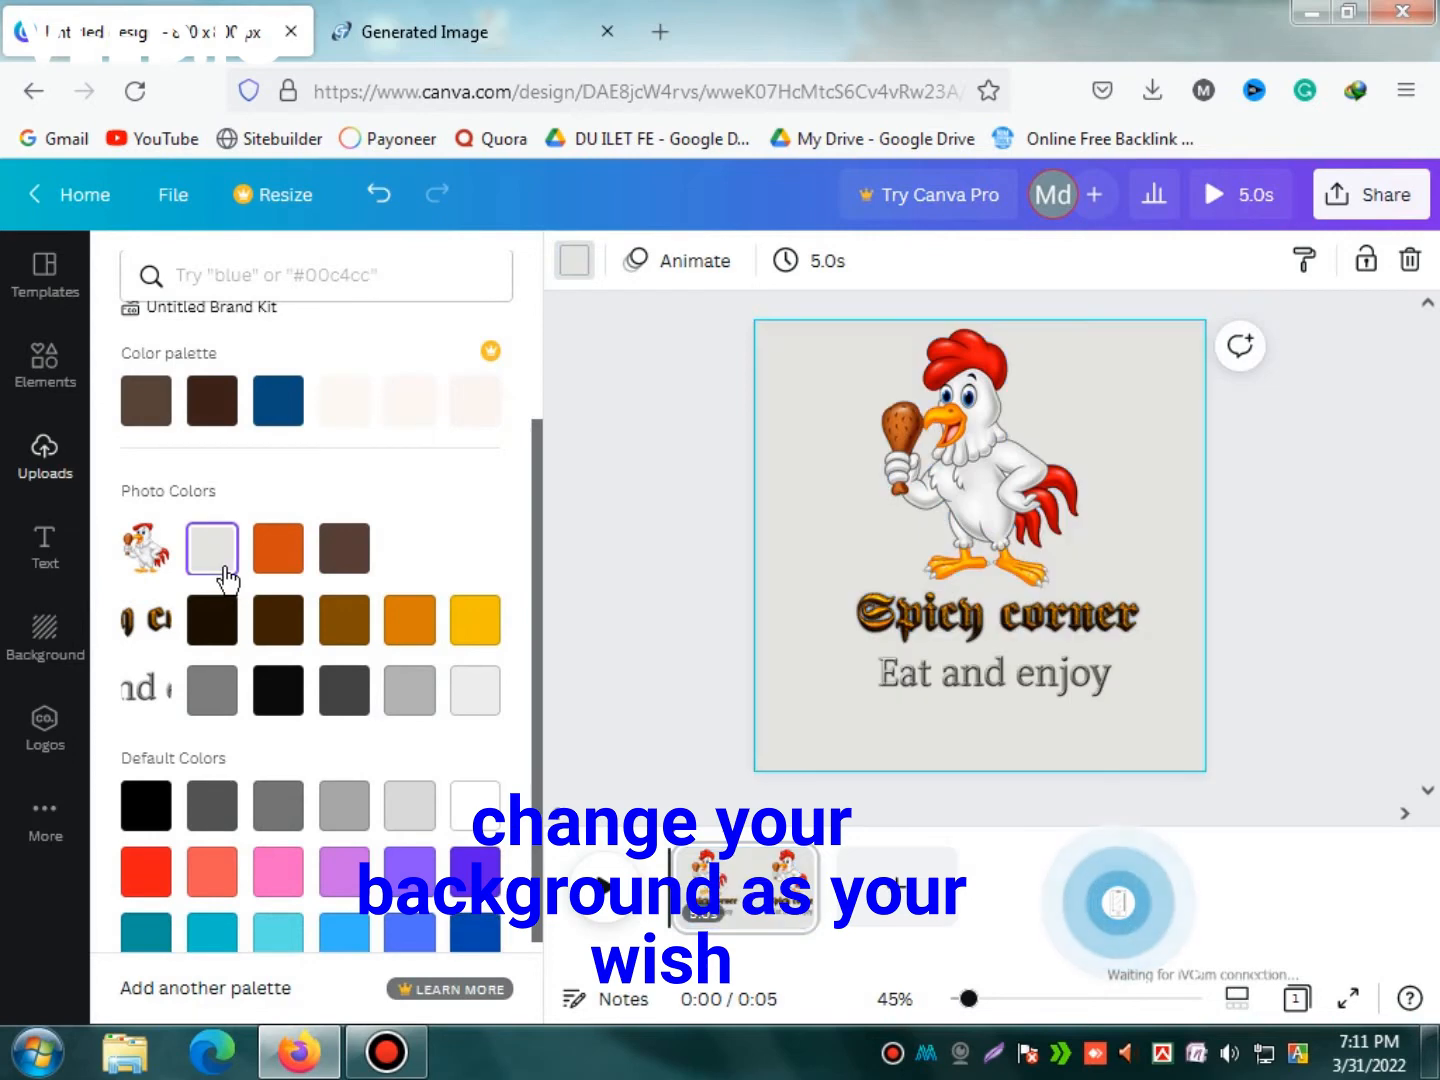
{"action": "left_click", "coordinate": [277, 562]}
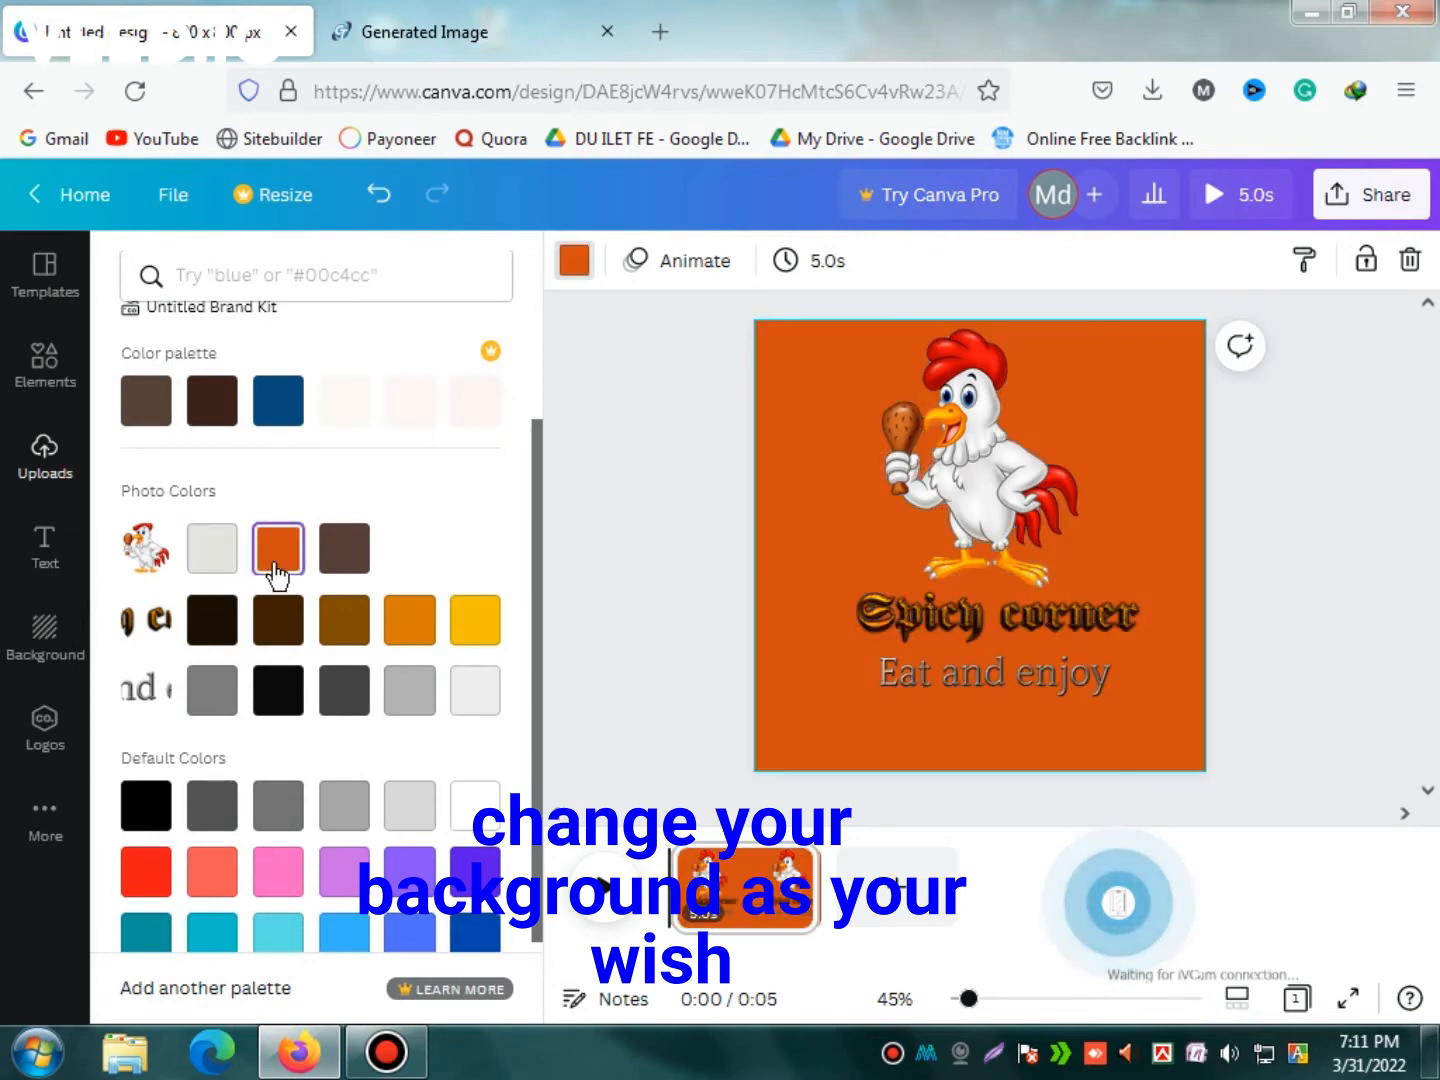
{"action": "left_click", "coordinate": [228, 562]}
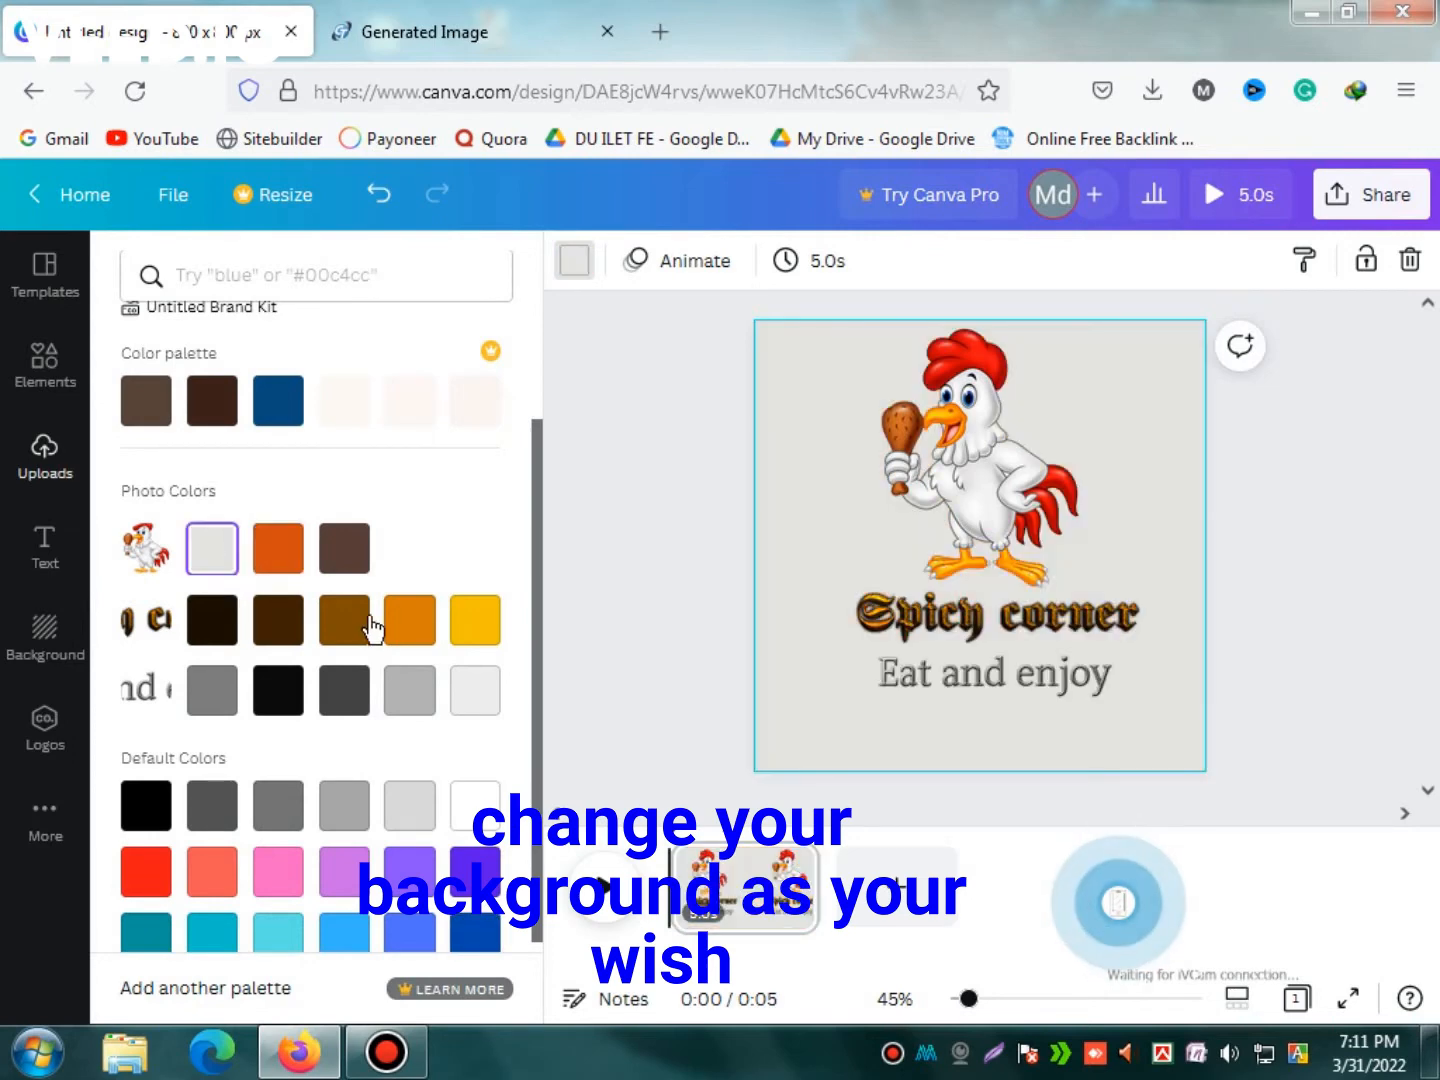
{"action": "left_click", "coordinate": [476, 622]}
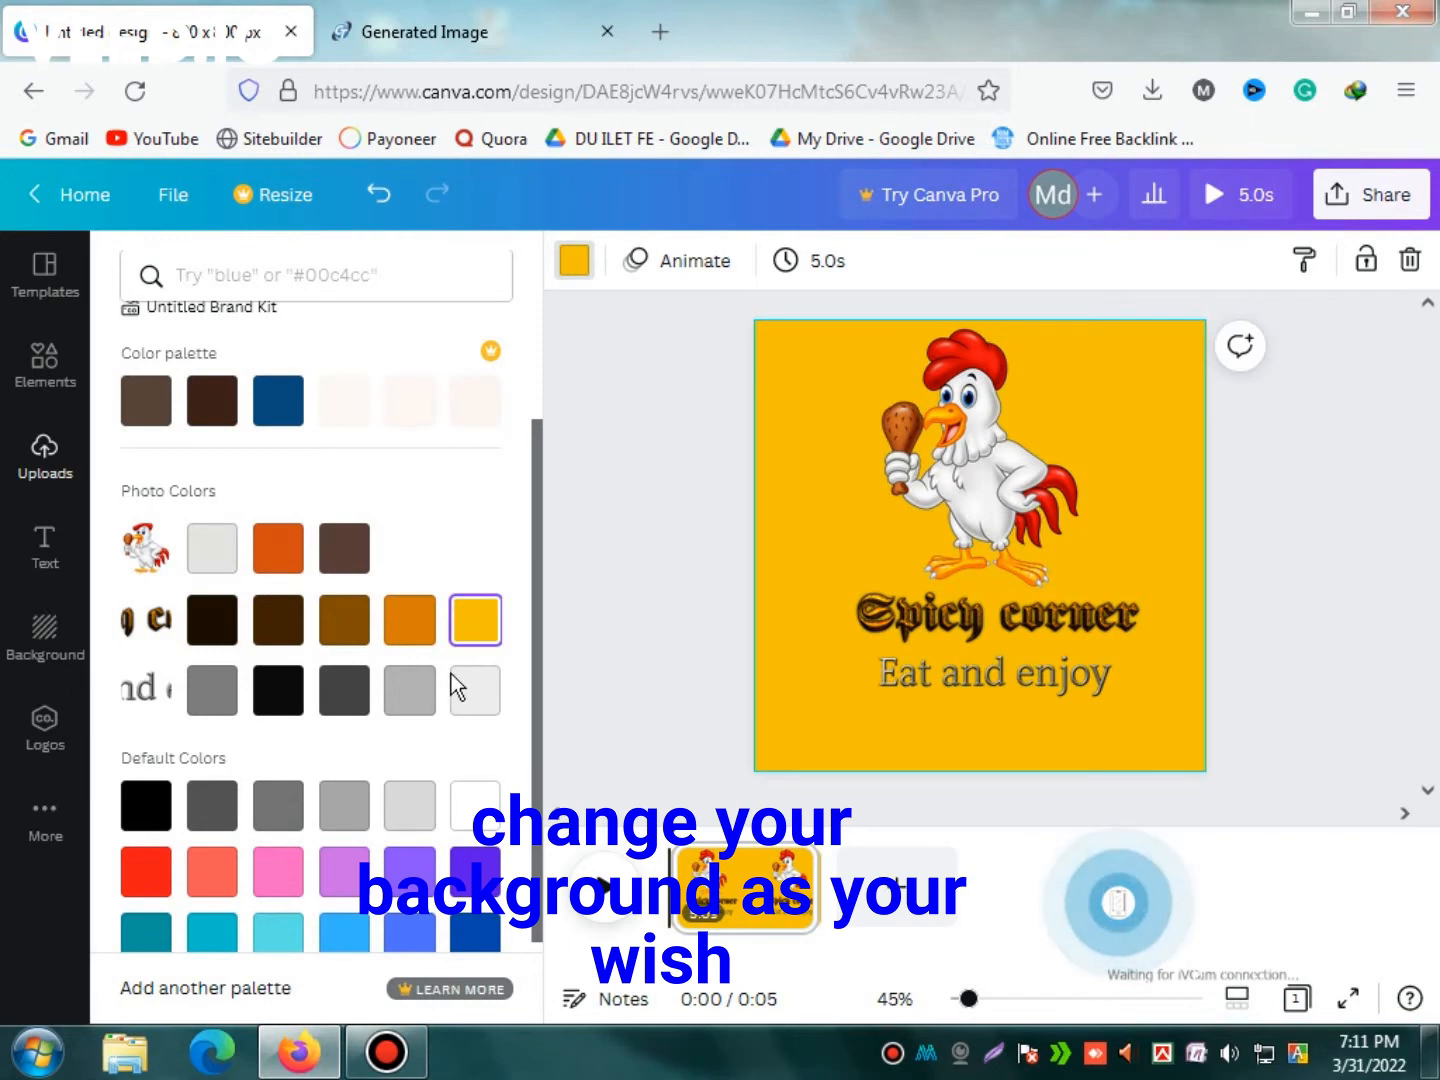
{"action": "left_click", "coordinate": [425, 696]}
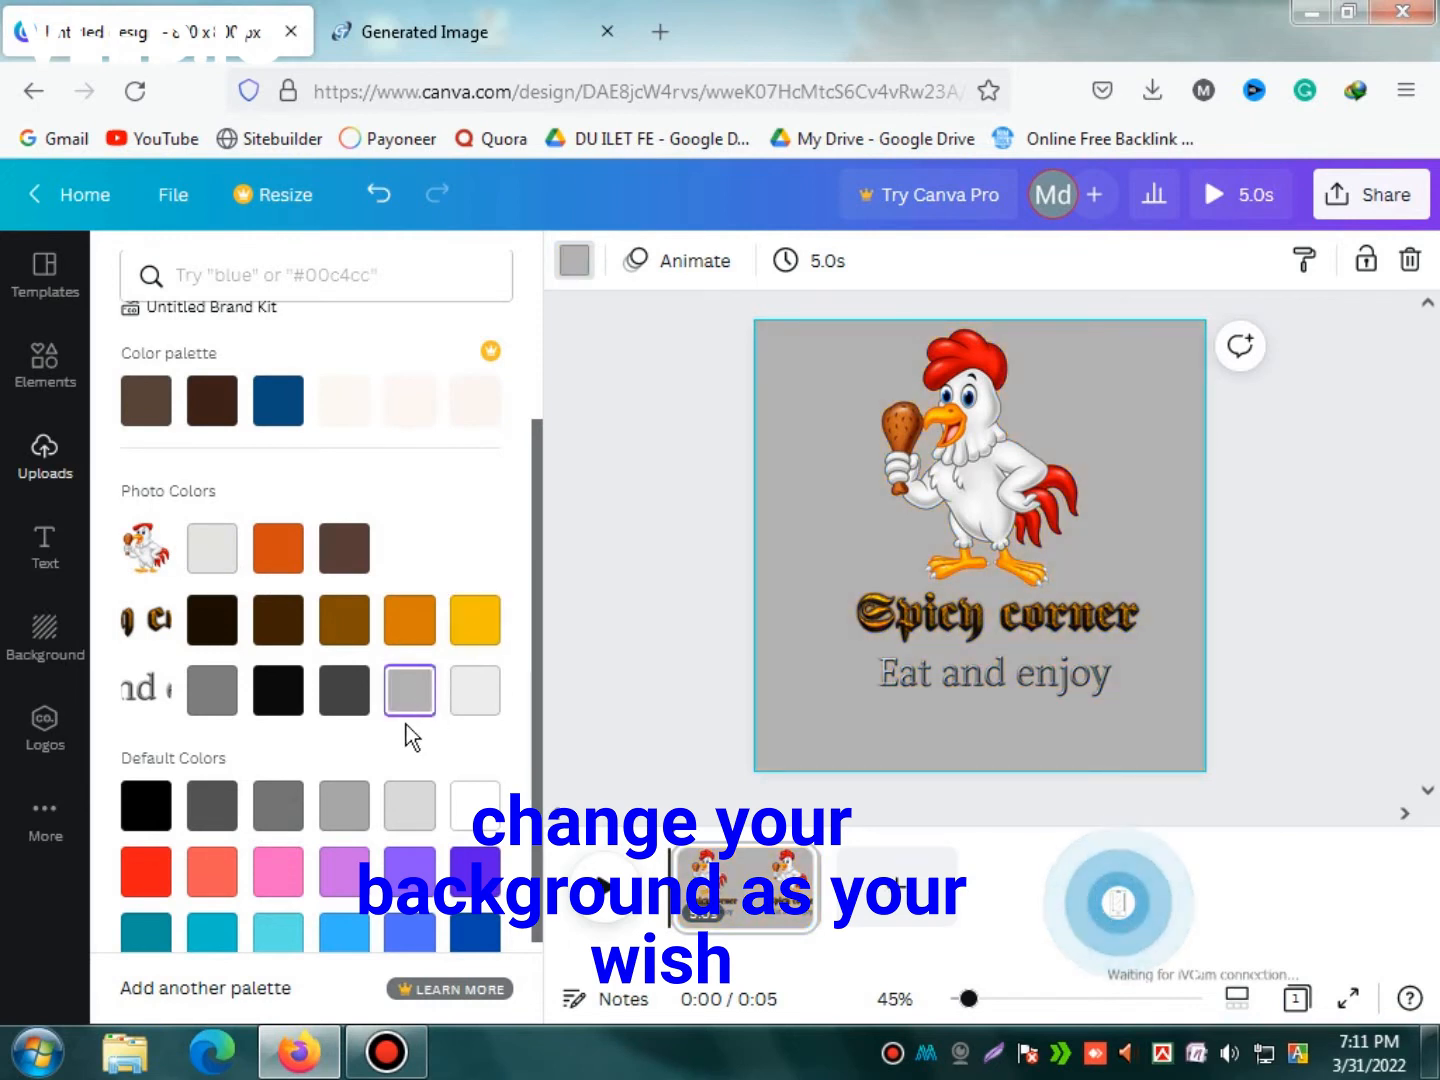
{"action": "left_click", "coordinate": [326, 707]}
{"action": "left_click", "coordinate": [285, 703]}
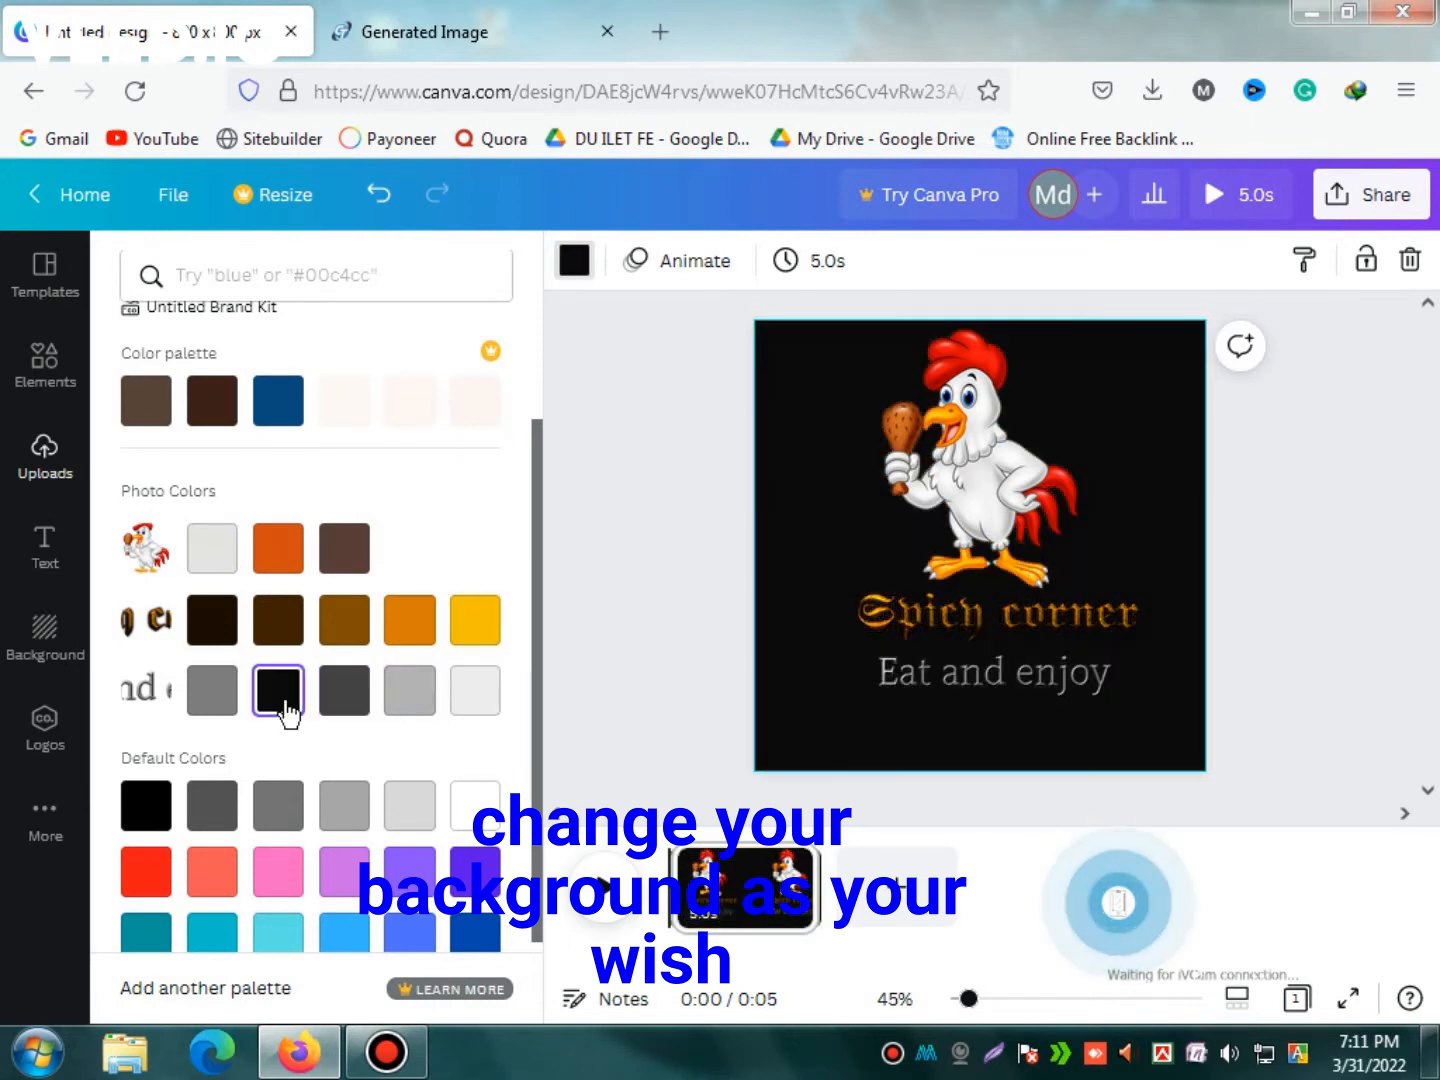
{"action": "left_click", "coordinate": [342, 712]}
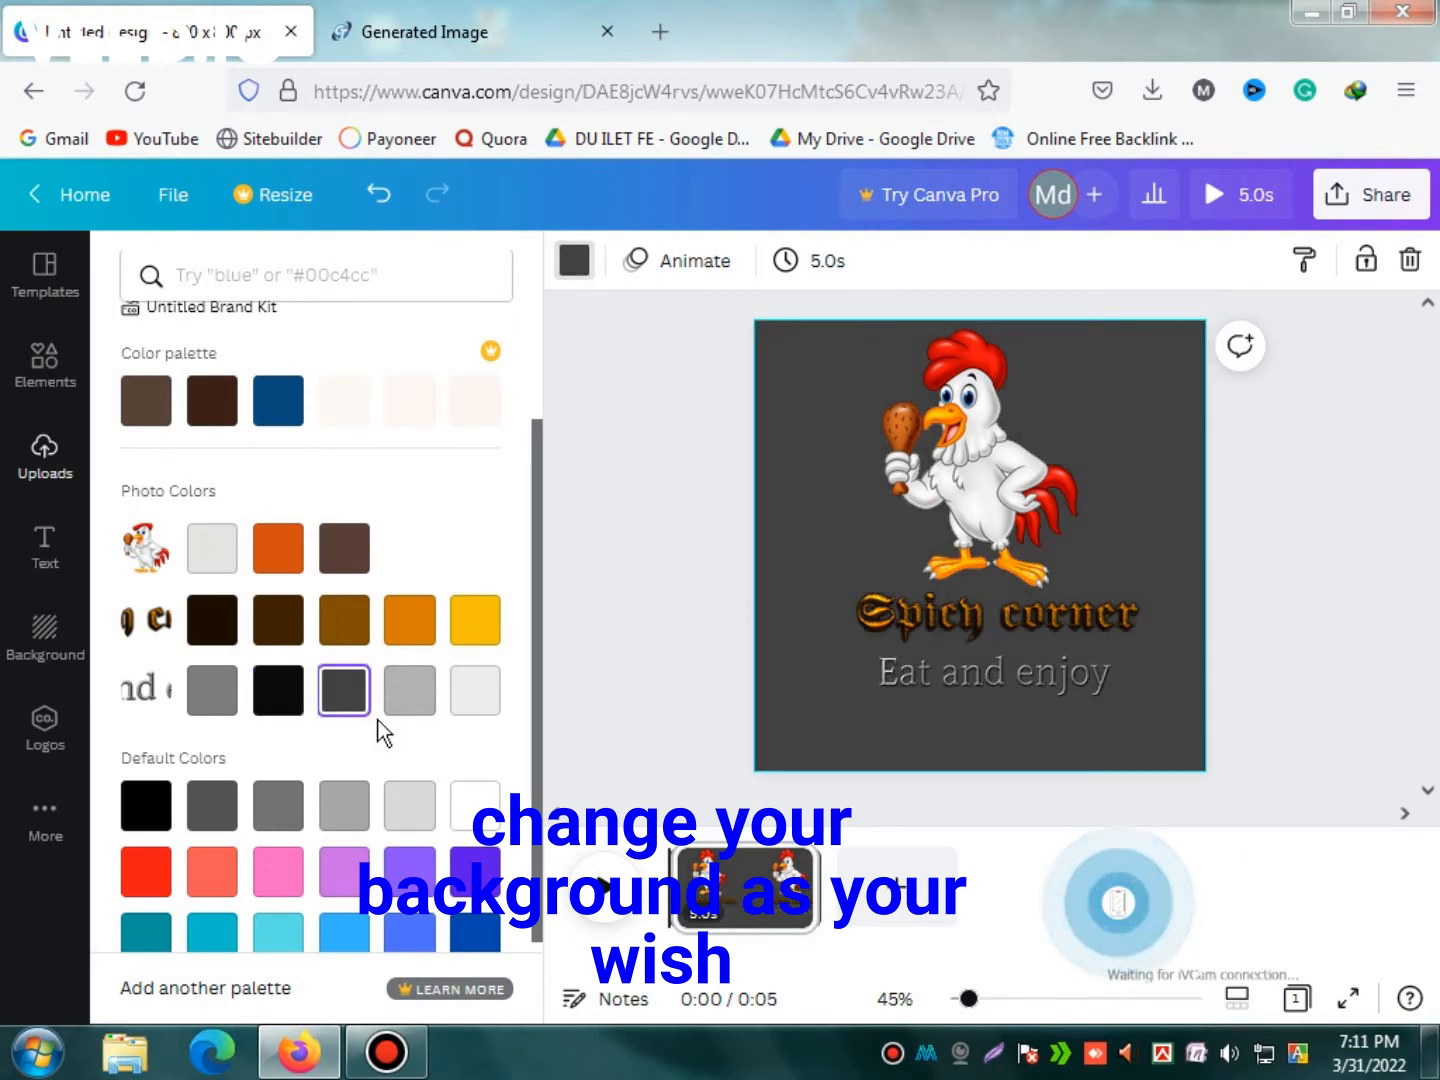
{"action": "left_click", "coordinate": [211, 693]}
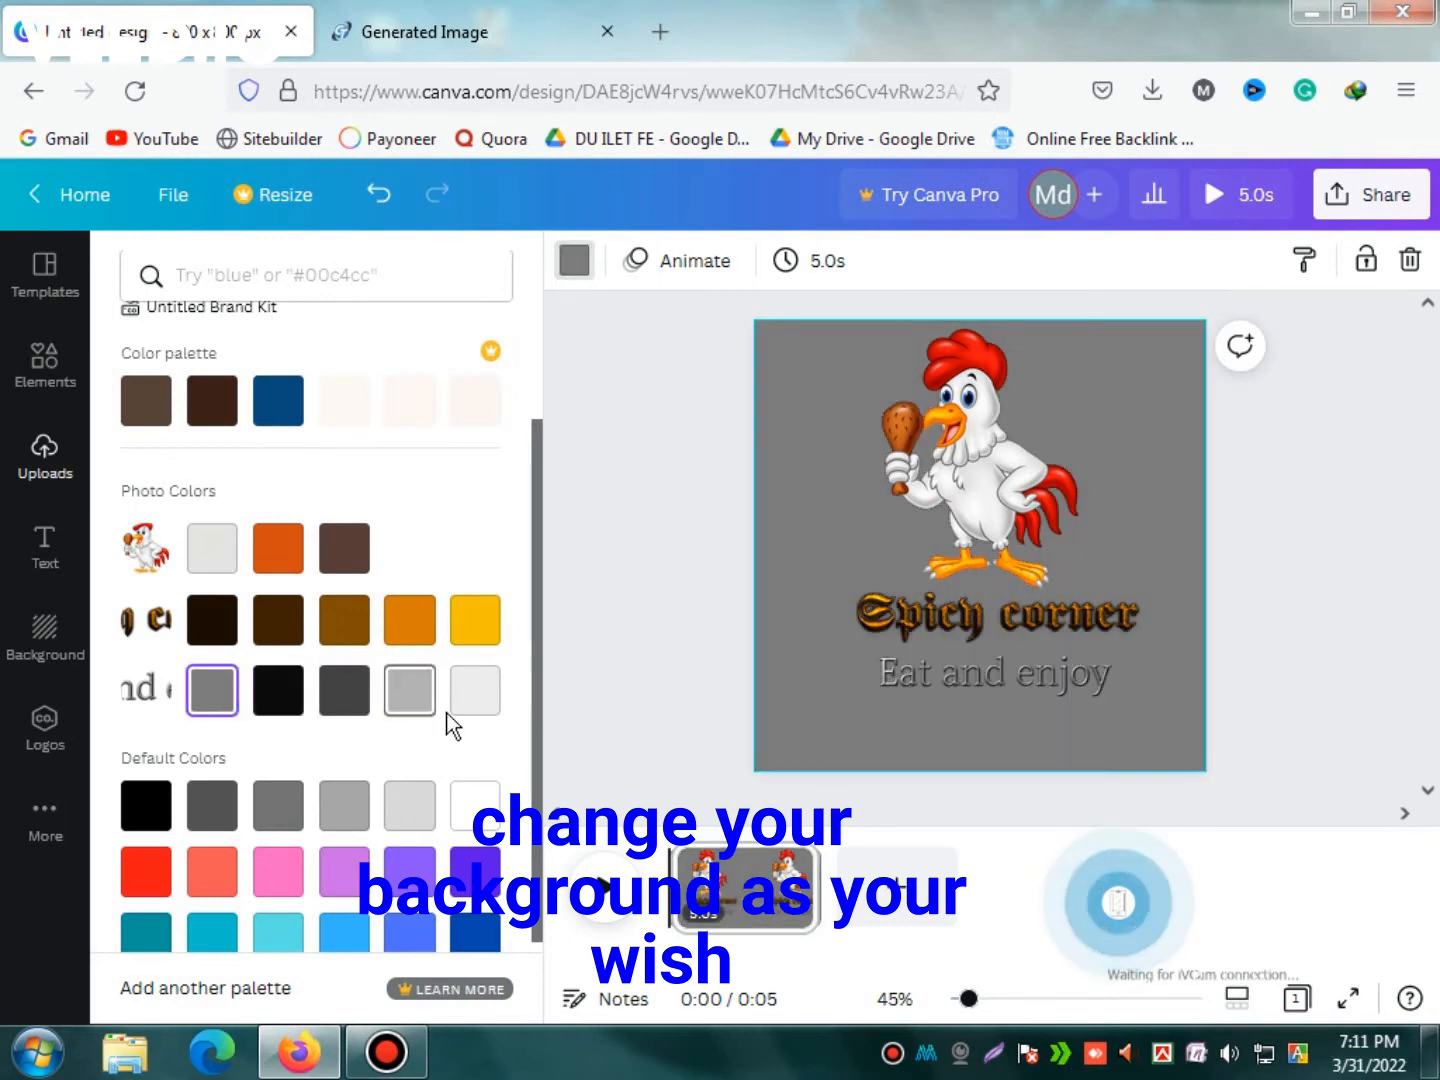
Try coral, pink, purple and blue default colors on the background and settle on light turquoise
{"action": "scroll", "coordinate": [215, 690], "scroll_direction": "down", "scroll_amount": 2}
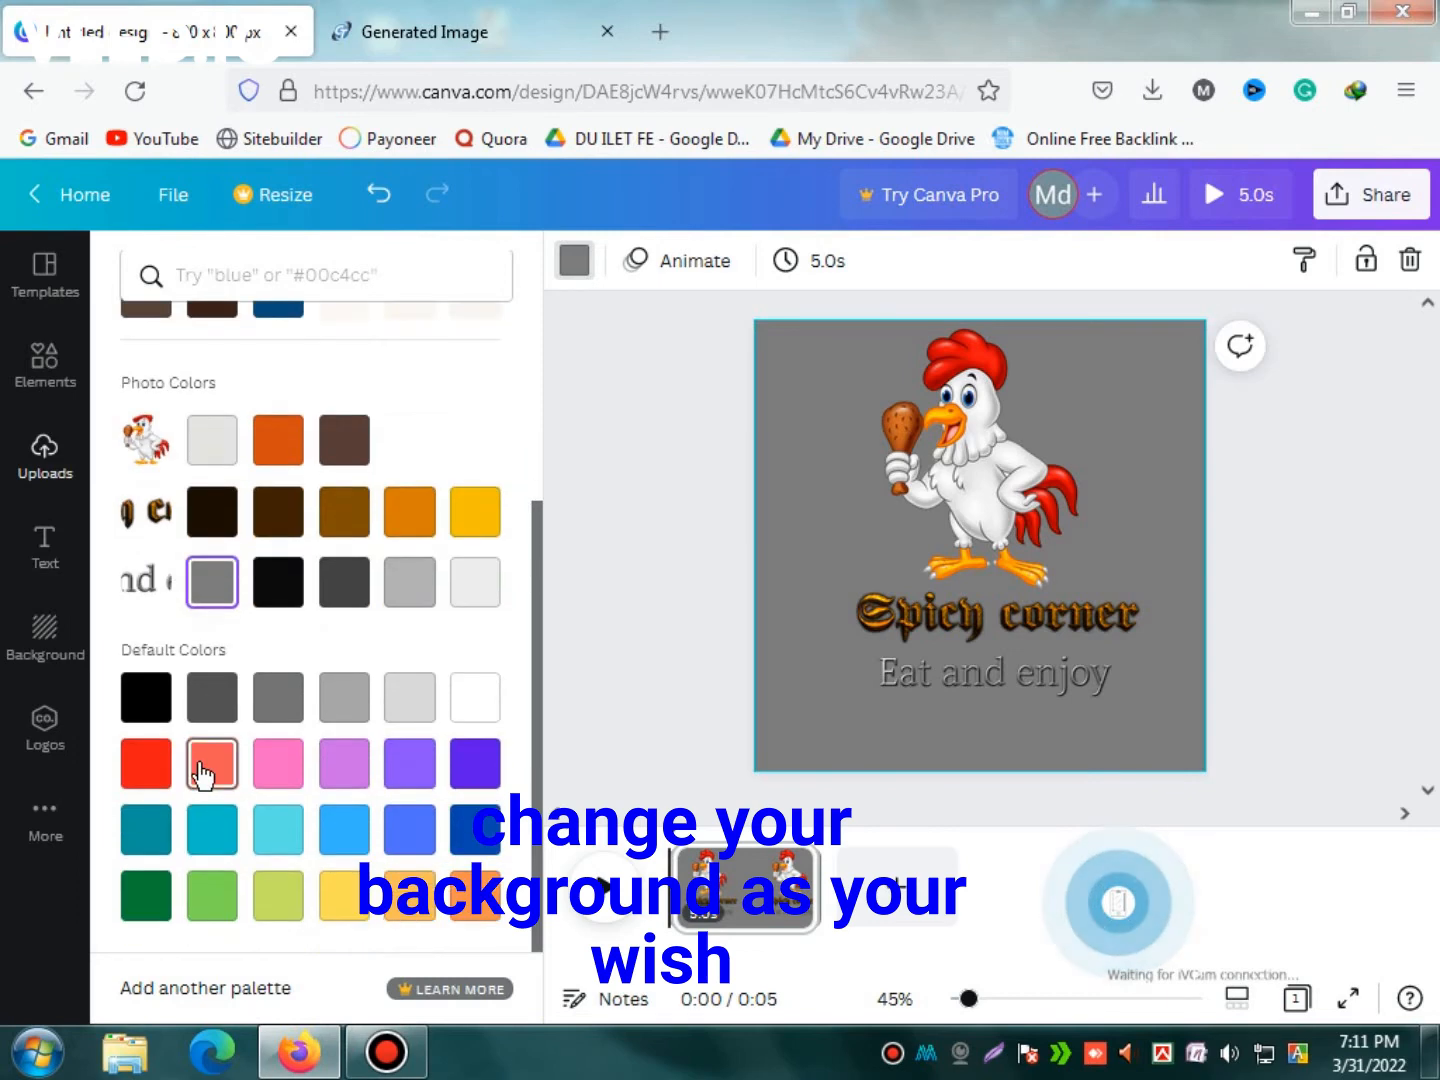
{"action": "left_click", "coordinate": [210, 763]}
{"action": "left_click", "coordinate": [281, 770]}
{"action": "left_click", "coordinate": [341, 771]}
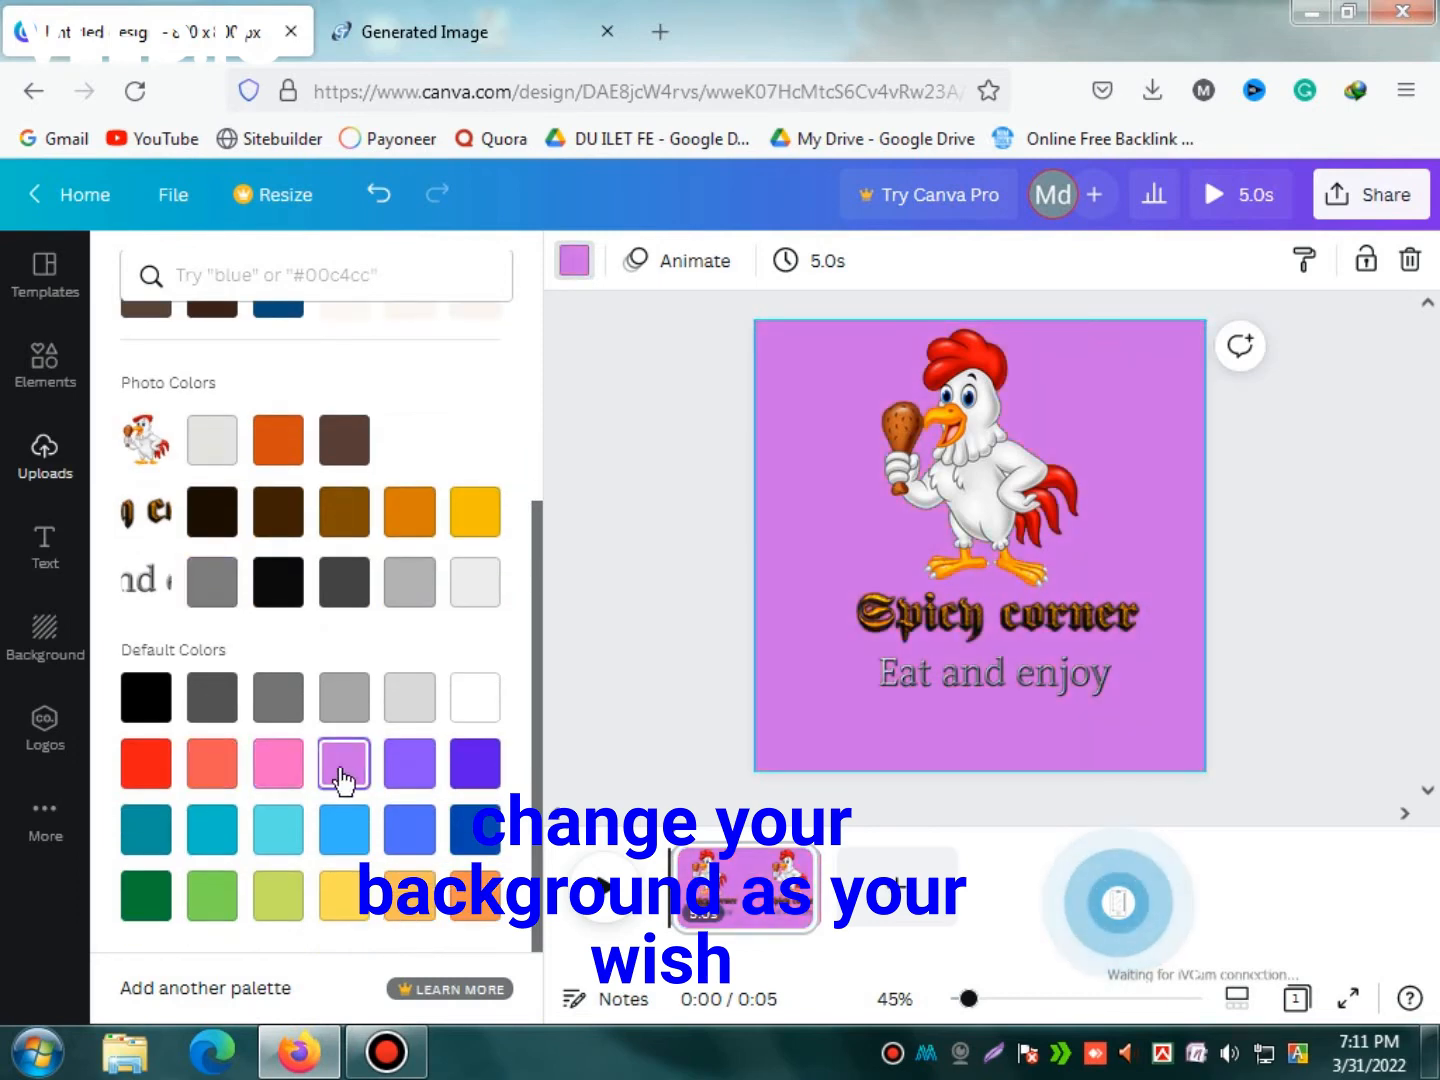
{"action": "left_click", "coordinate": [401, 769]}
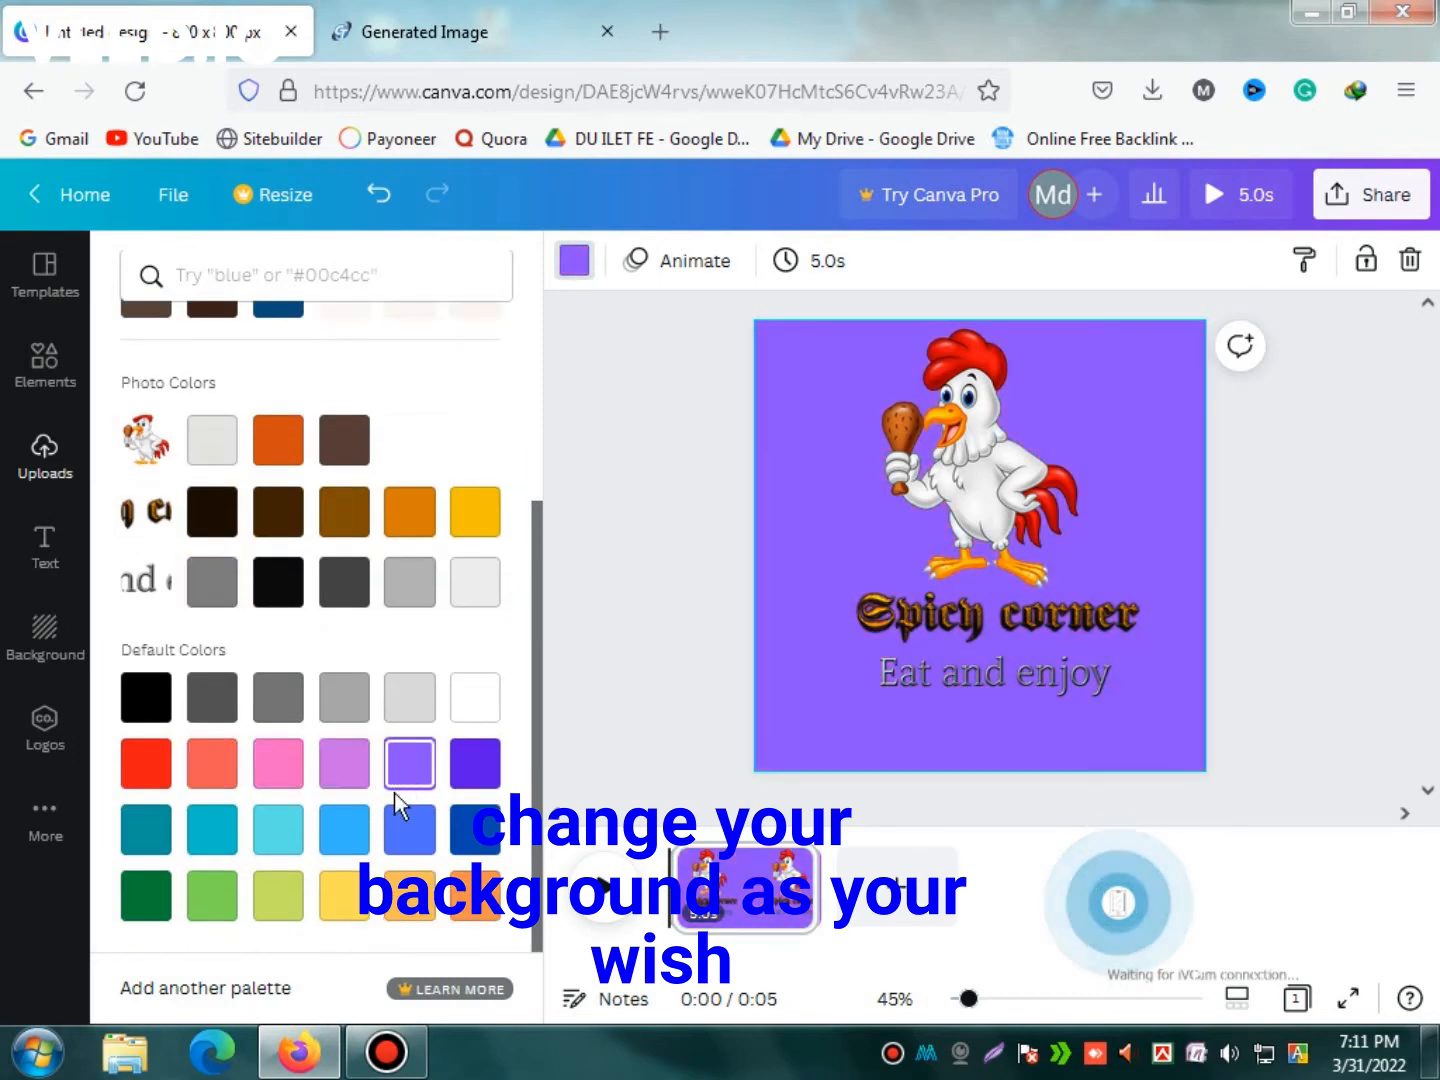
{"action": "left_click", "coordinate": [406, 829]}
{"action": "left_click", "coordinate": [344, 831]}
{"action": "left_click", "coordinate": [286, 833]}
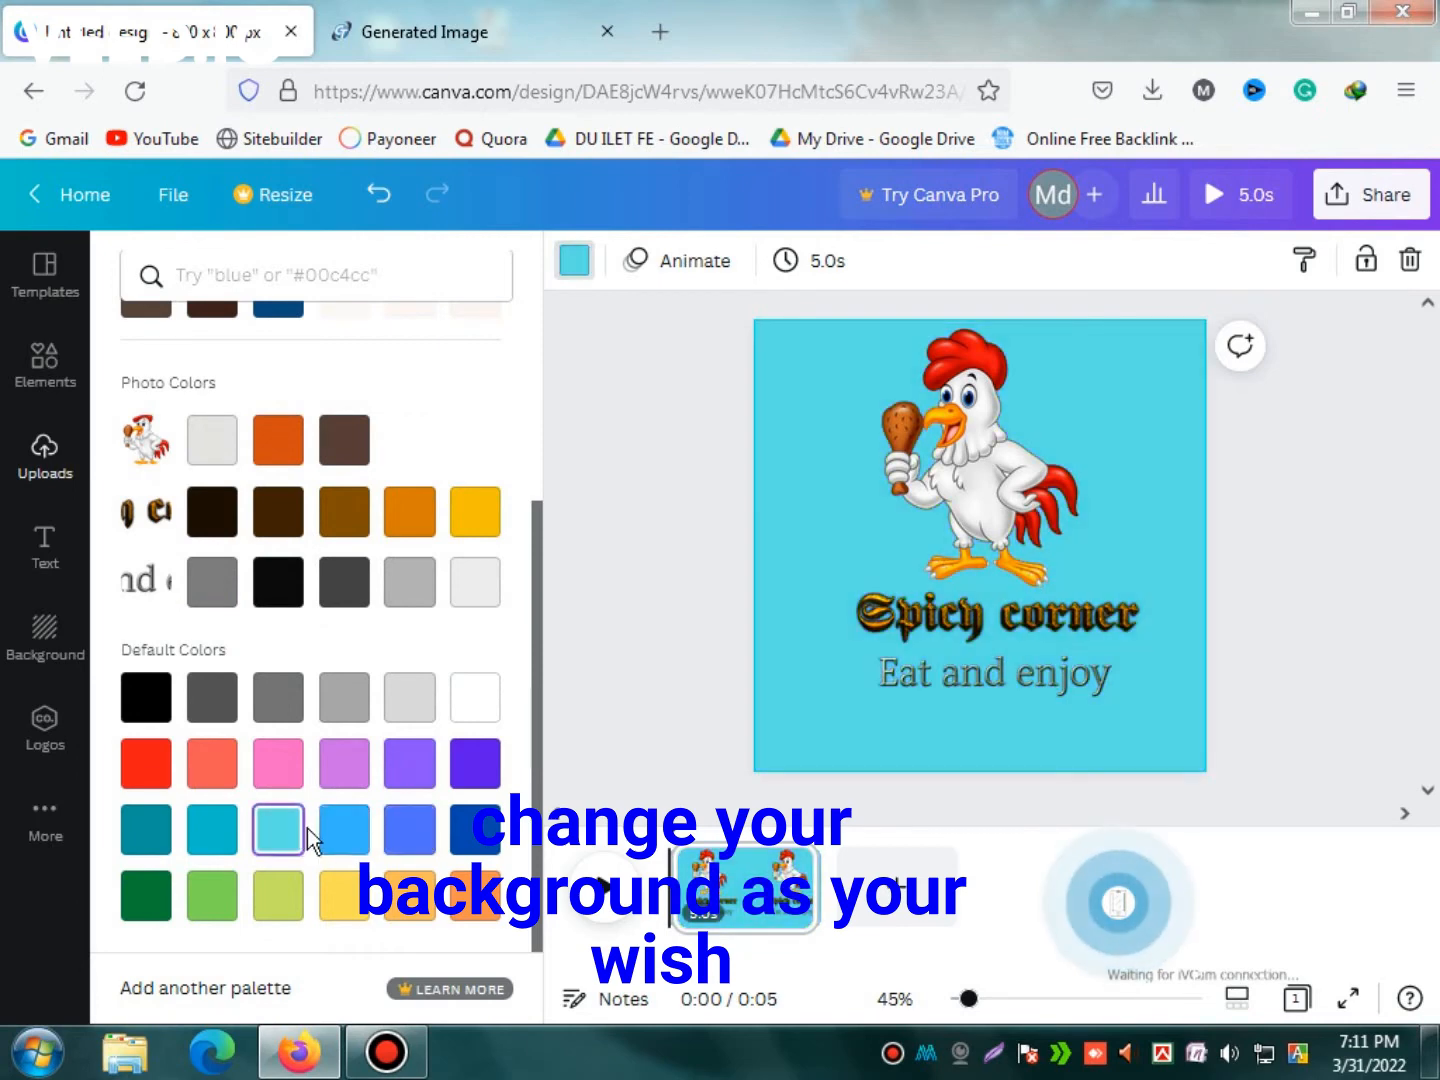
{"action": "left_click", "coordinate": [636, 696]}
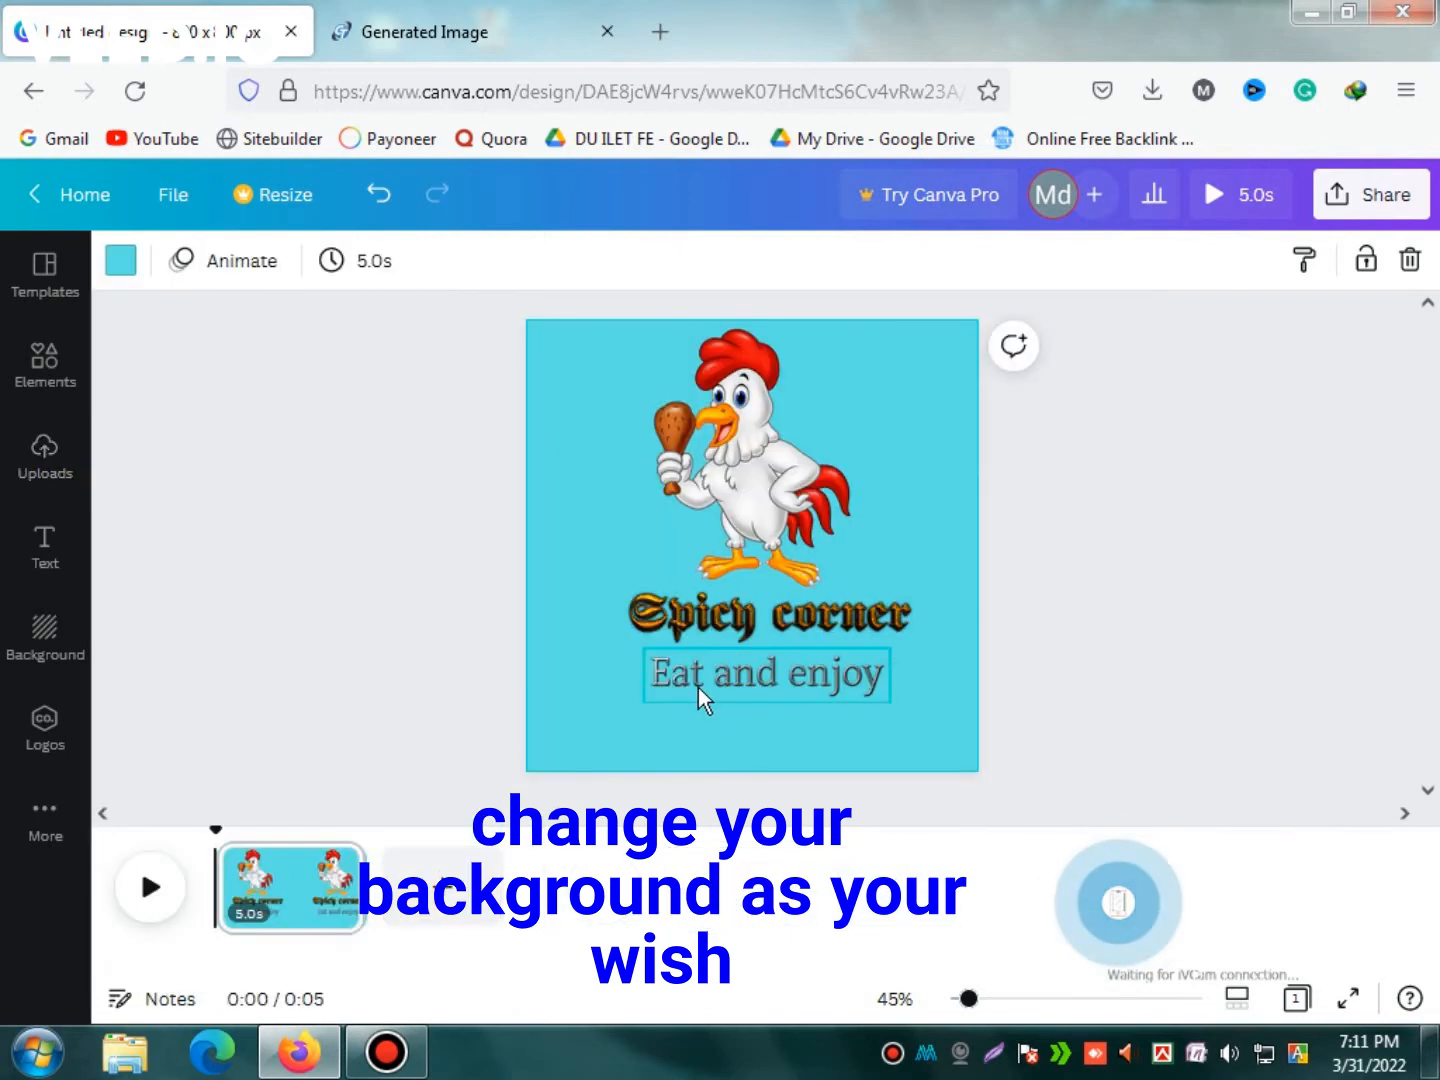
{"action": "left_click", "coordinate": [752, 697]}
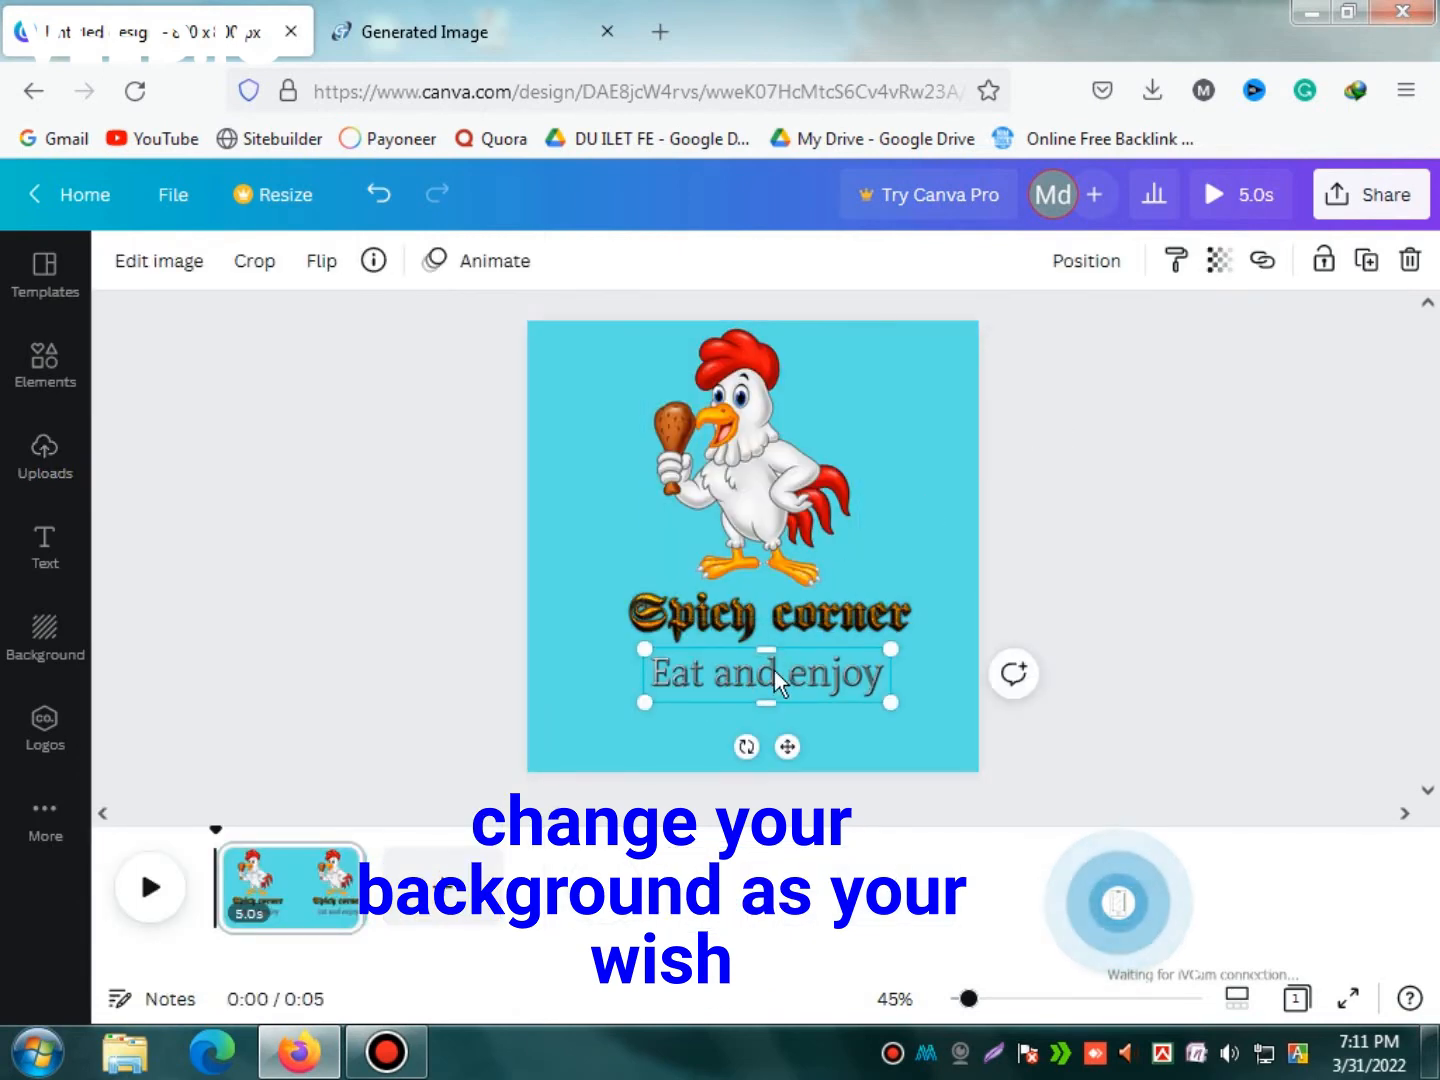
{"action": "double_click", "coordinate": [777, 679]}
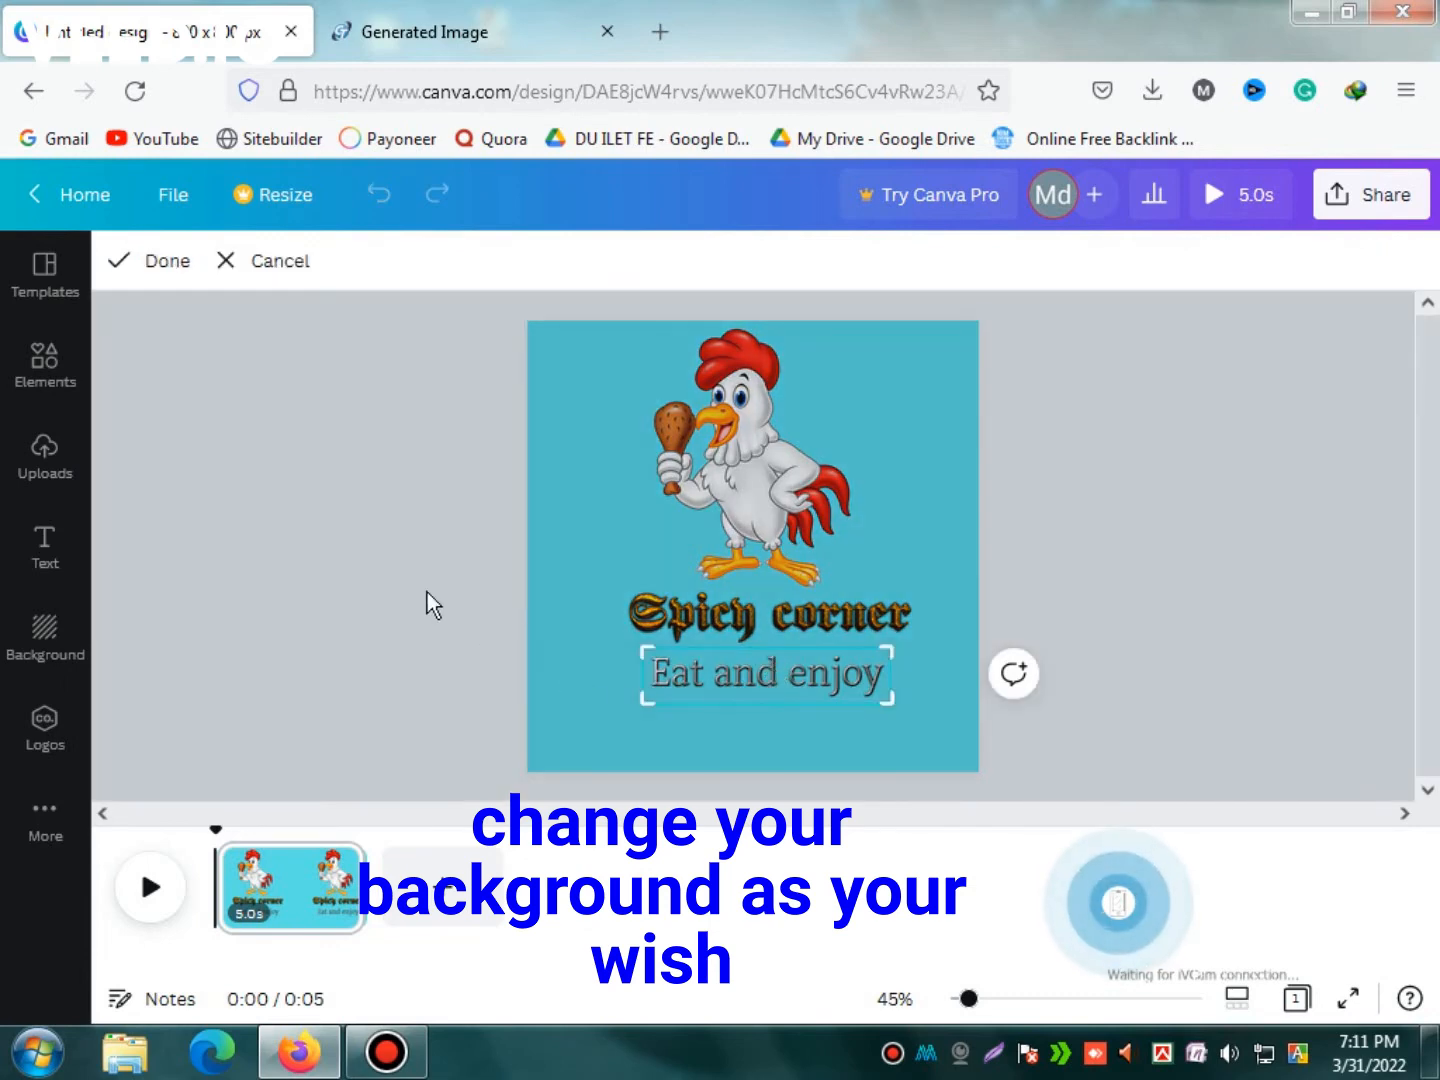
{"action": "left_click", "coordinate": [427, 604]}
Play the design preview briefly, pause it and dismiss the tip about previewing the video
{"action": "left_click", "coordinate": [149, 900]}
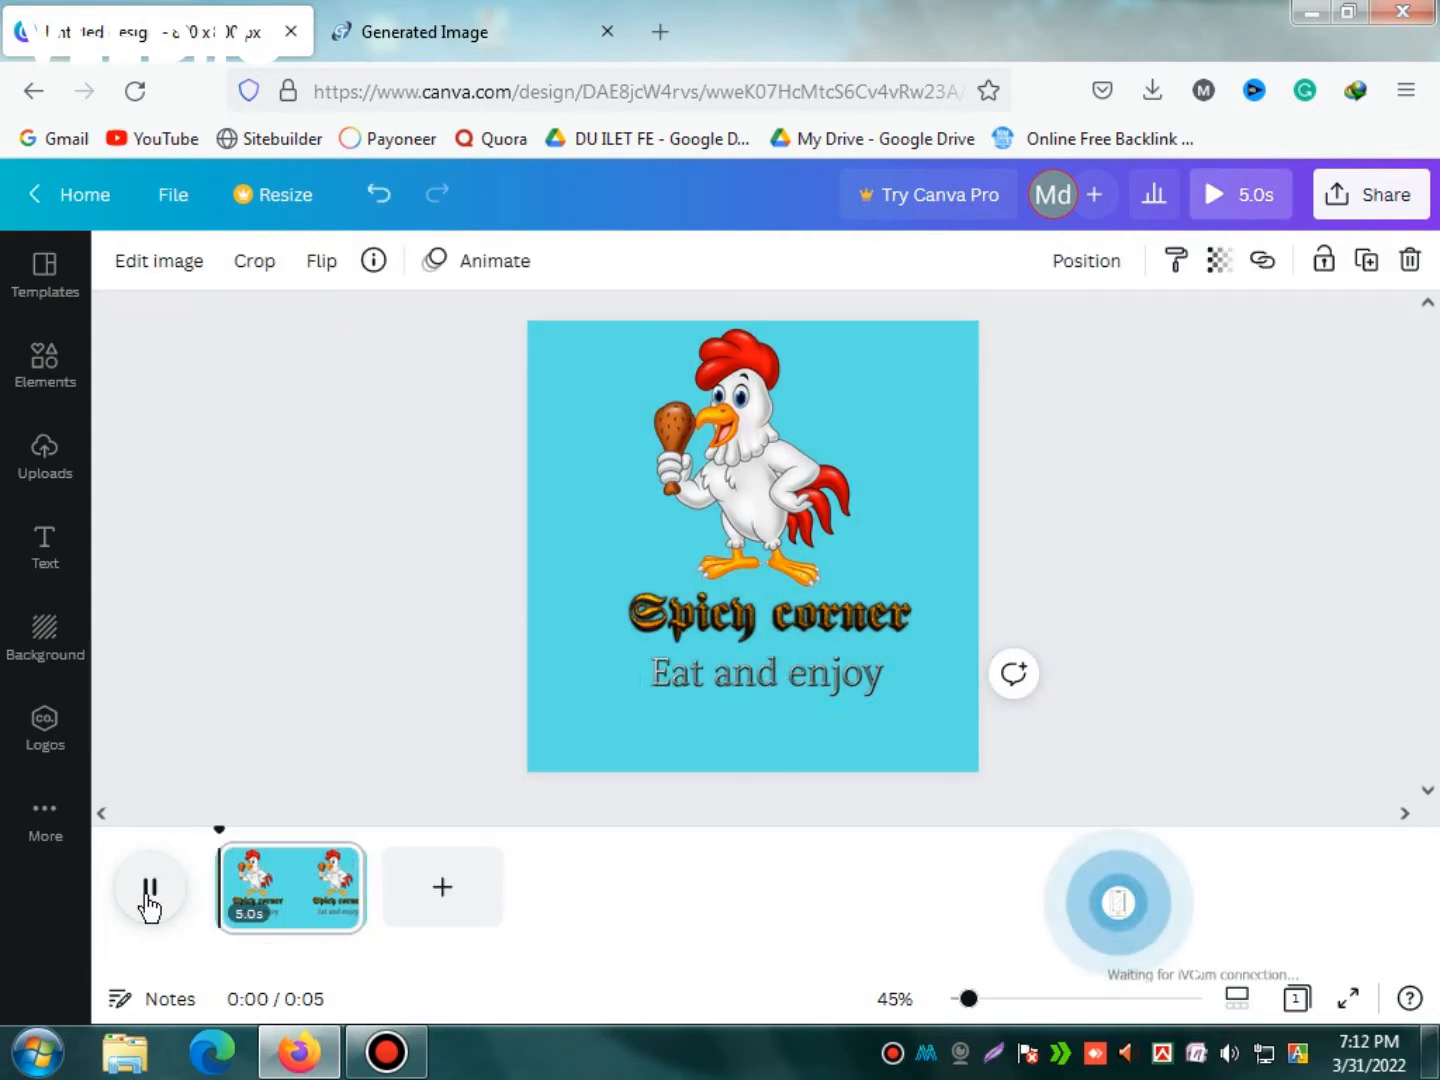
{"action": "left_click", "coordinate": [150, 900]}
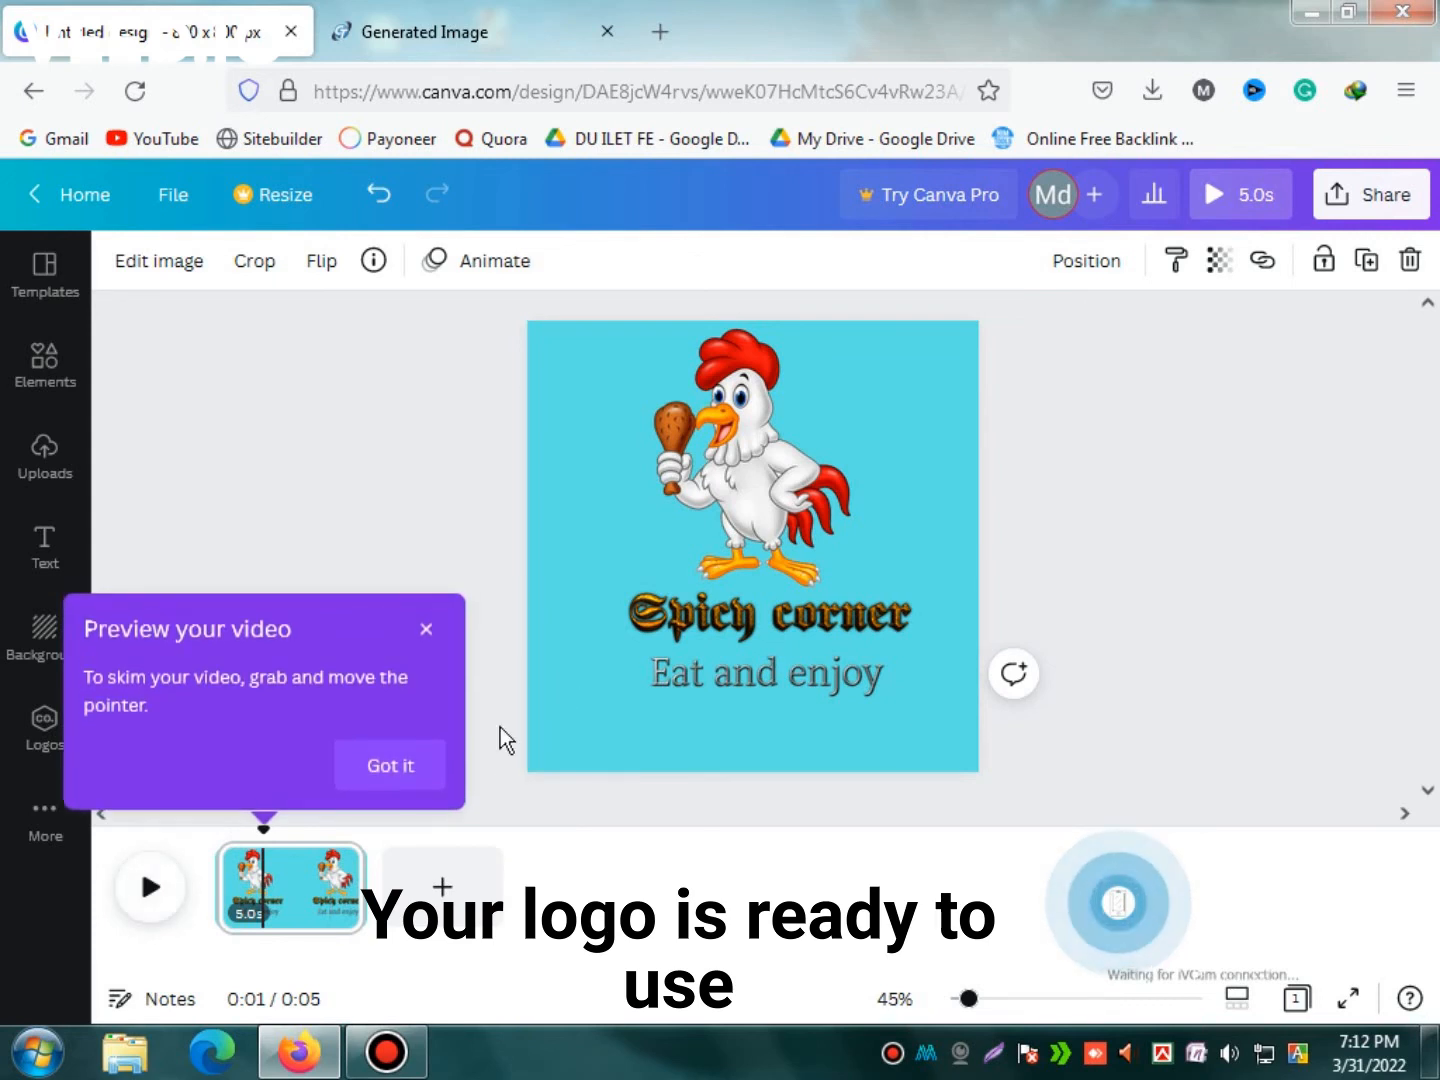
{"action": "left_click", "coordinate": [400, 768]}
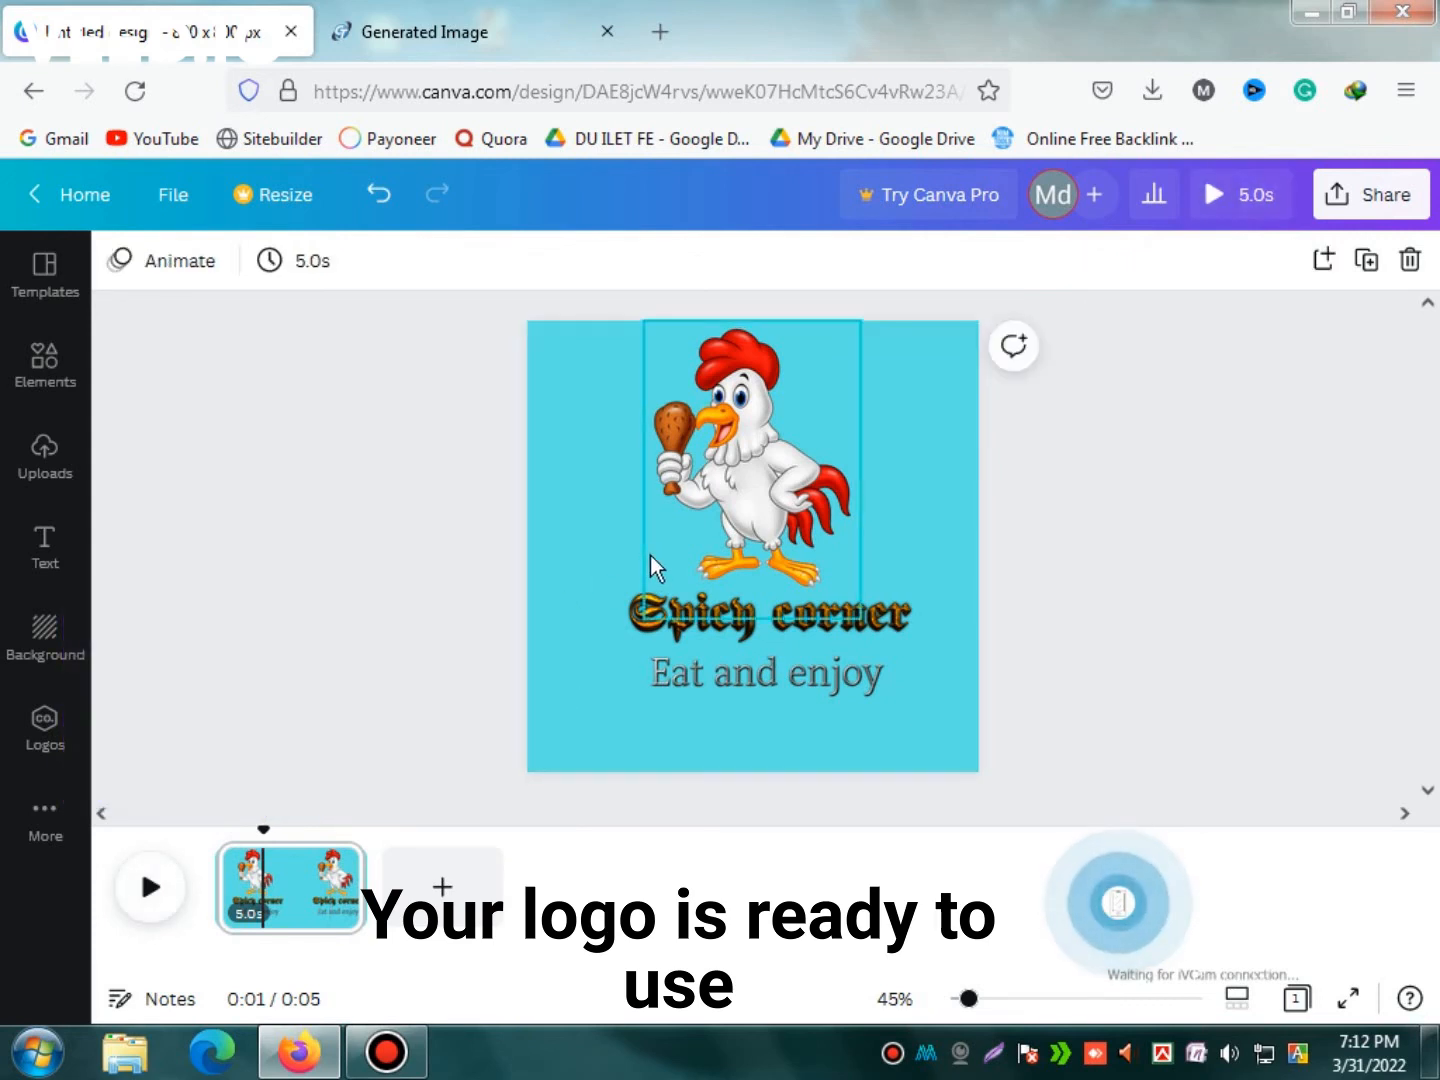
Move the "Eat and enjoy" text slightly lower, away from "Spicy corner", and deselect it
{"action": "left_click", "coordinate": [723, 688]}
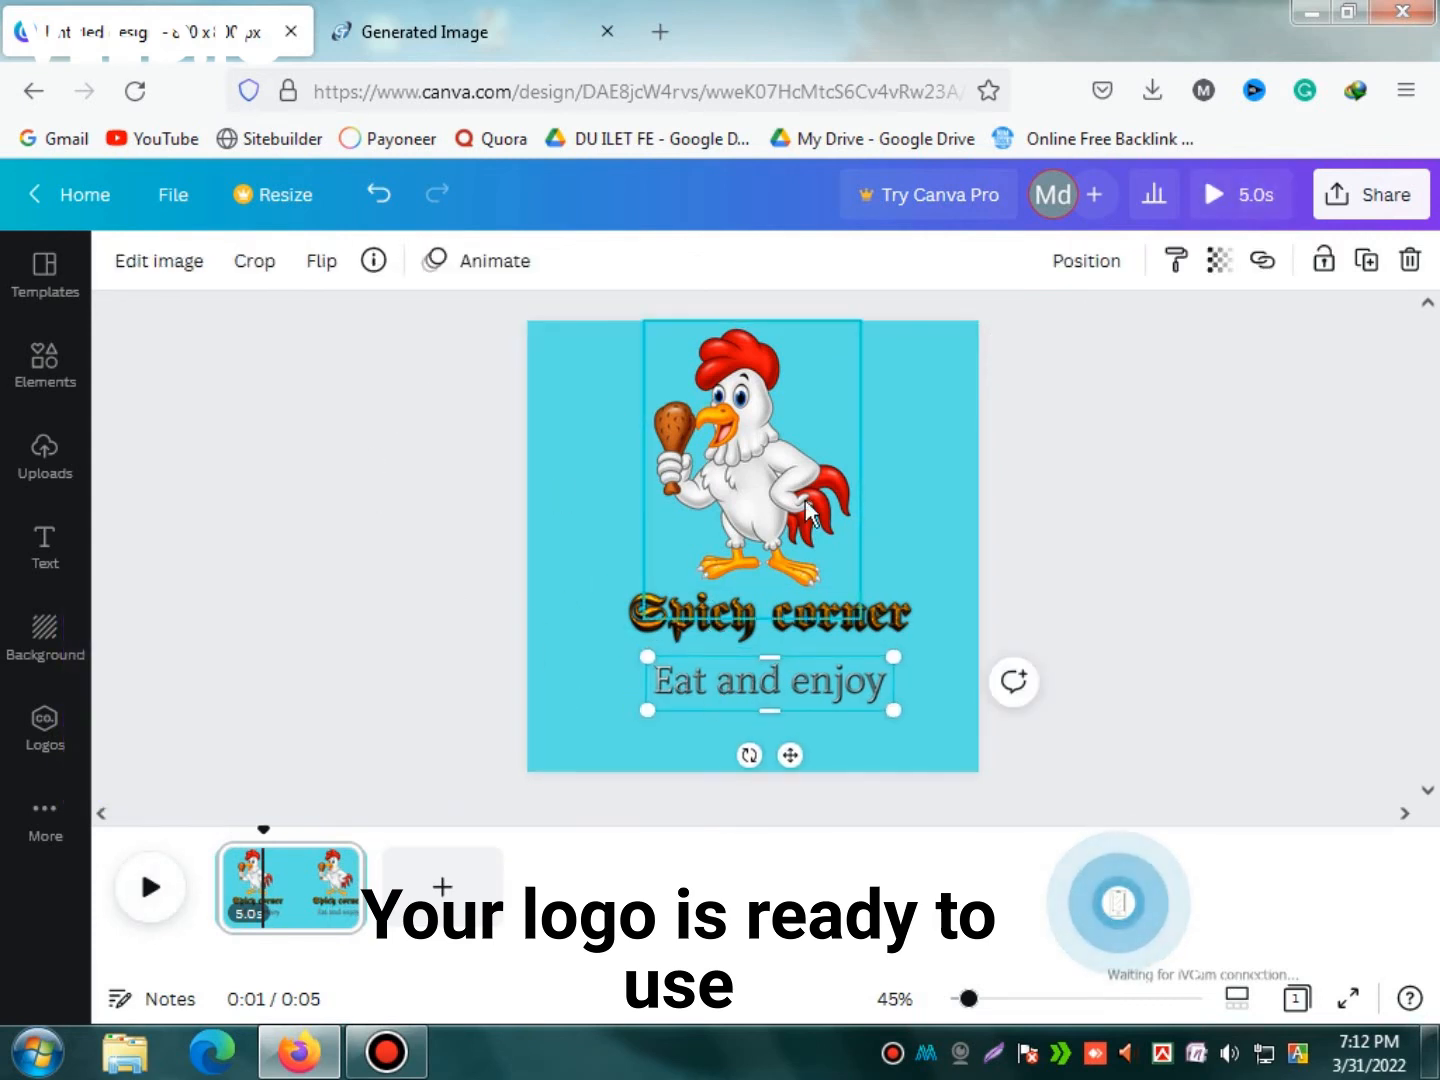
{"action": "left_click", "coordinate": [585, 536]}
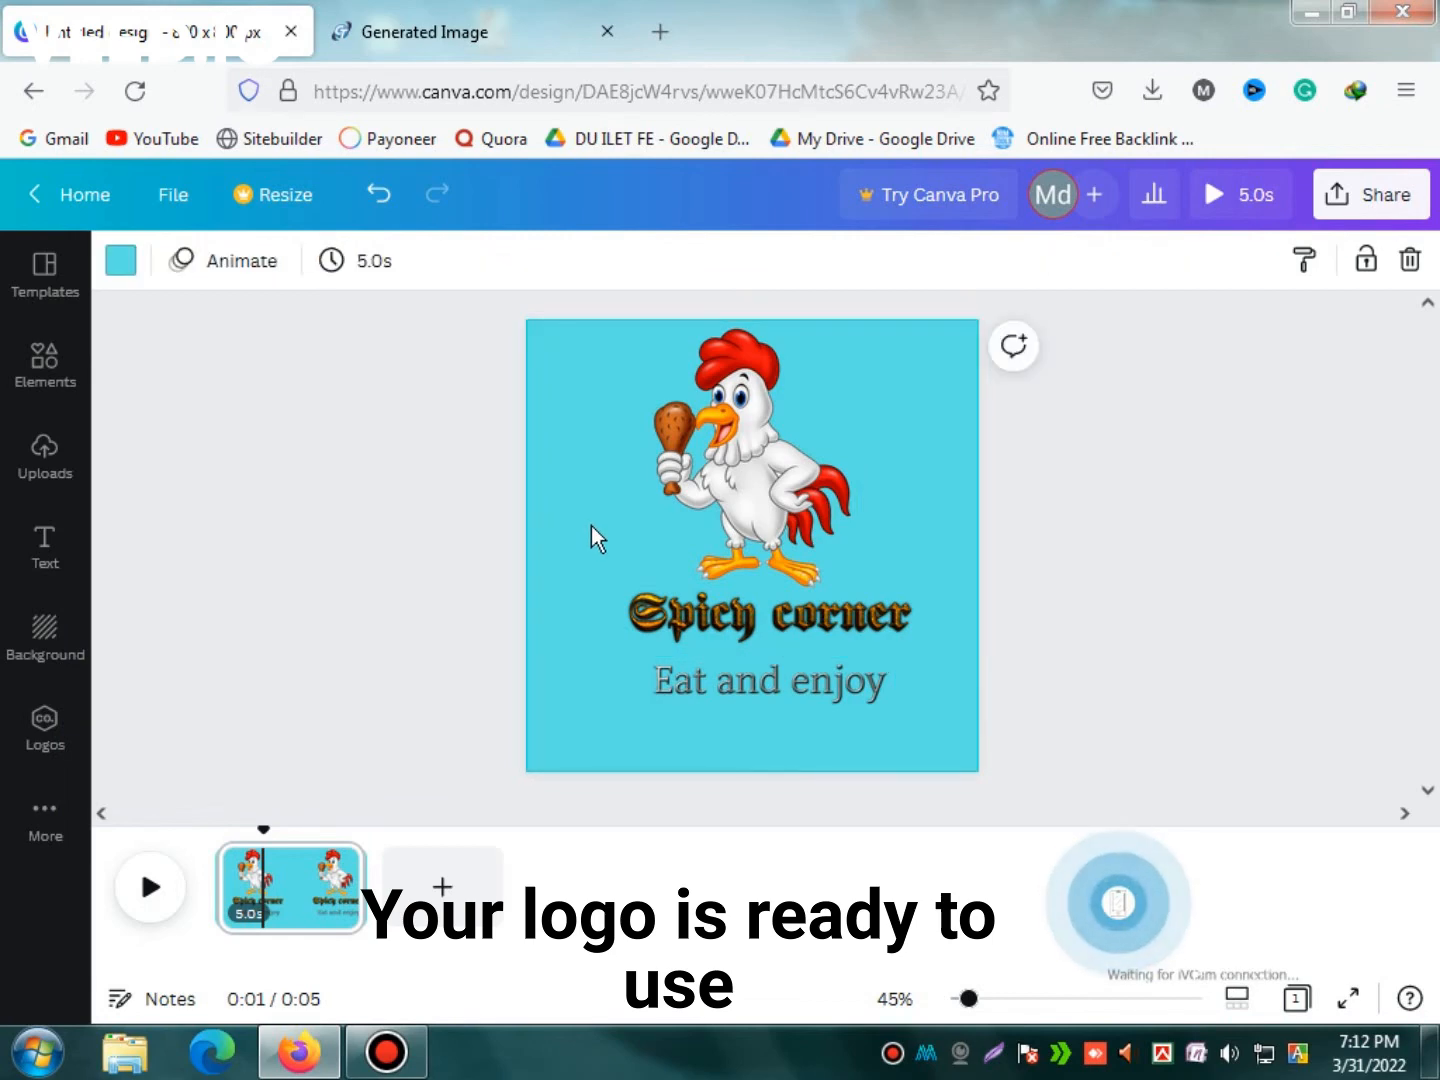
{"action": "left_click", "coordinate": [43, 365]}
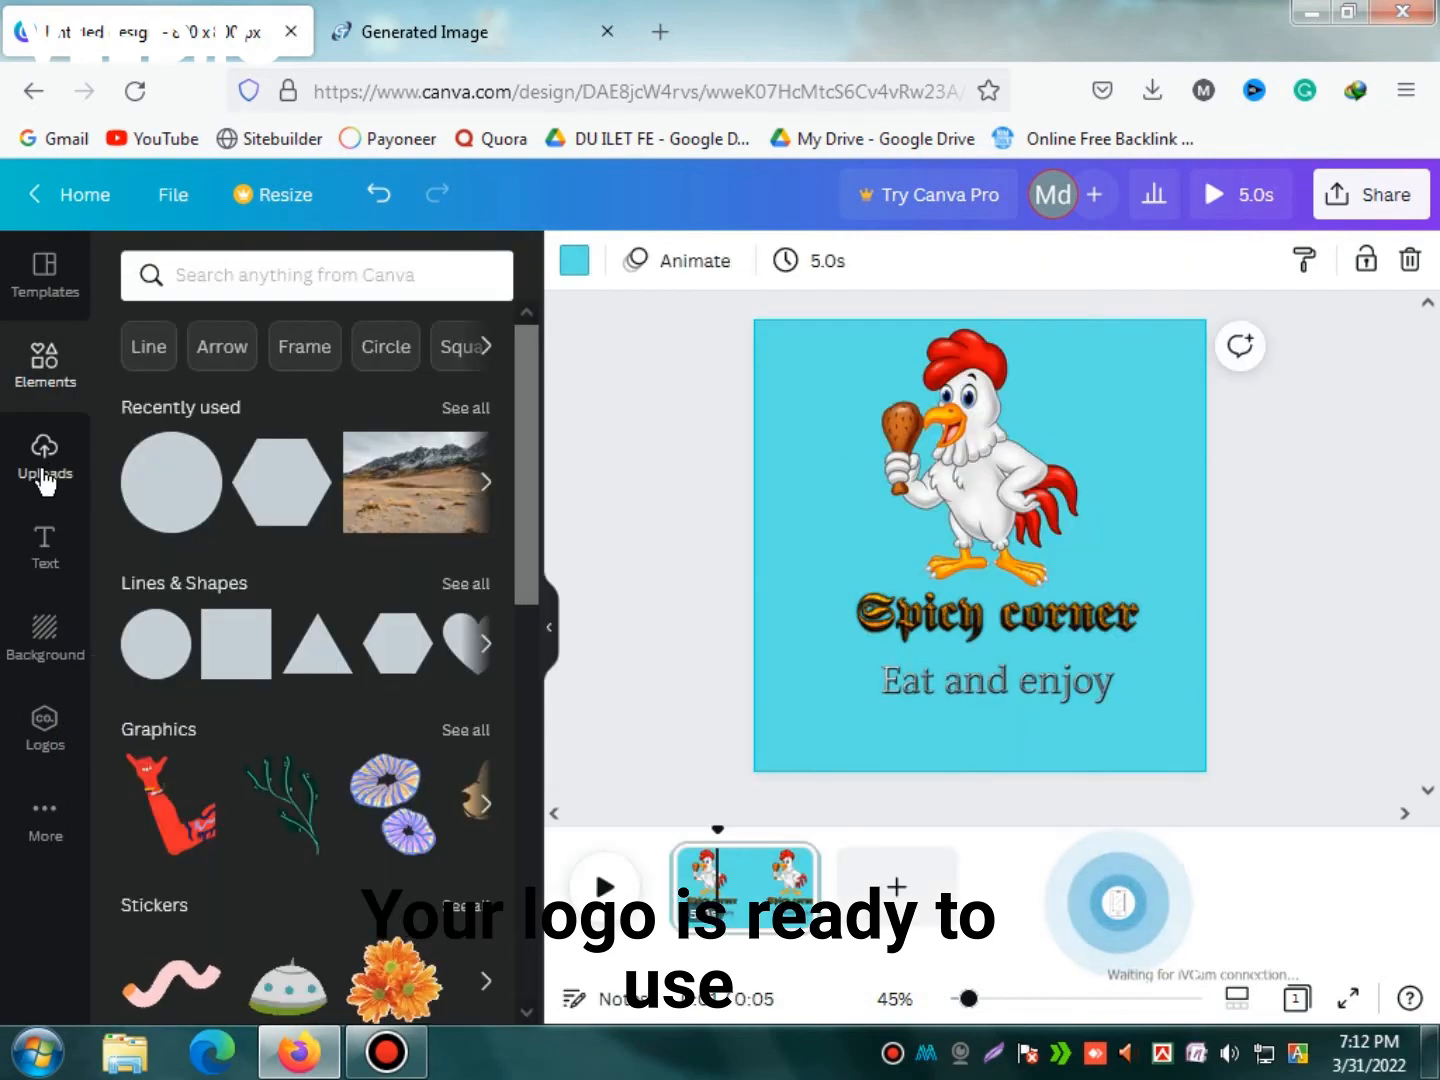
{"action": "left_click", "coordinate": [46, 470]}
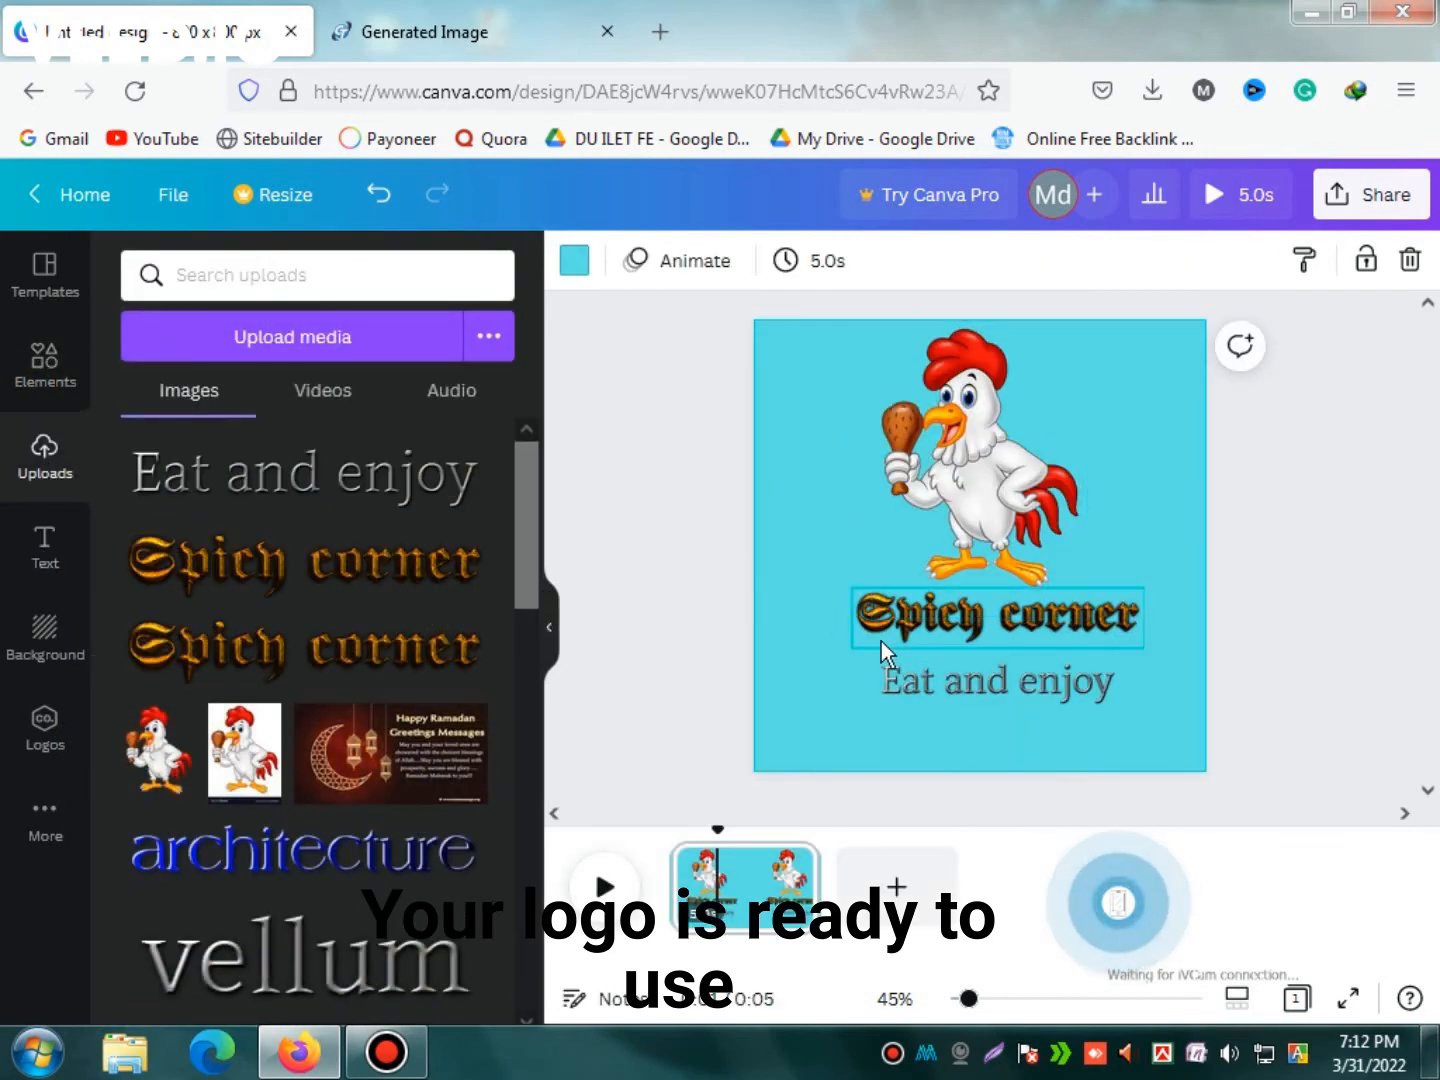
{"action": "left_click", "coordinate": [905, 689]}
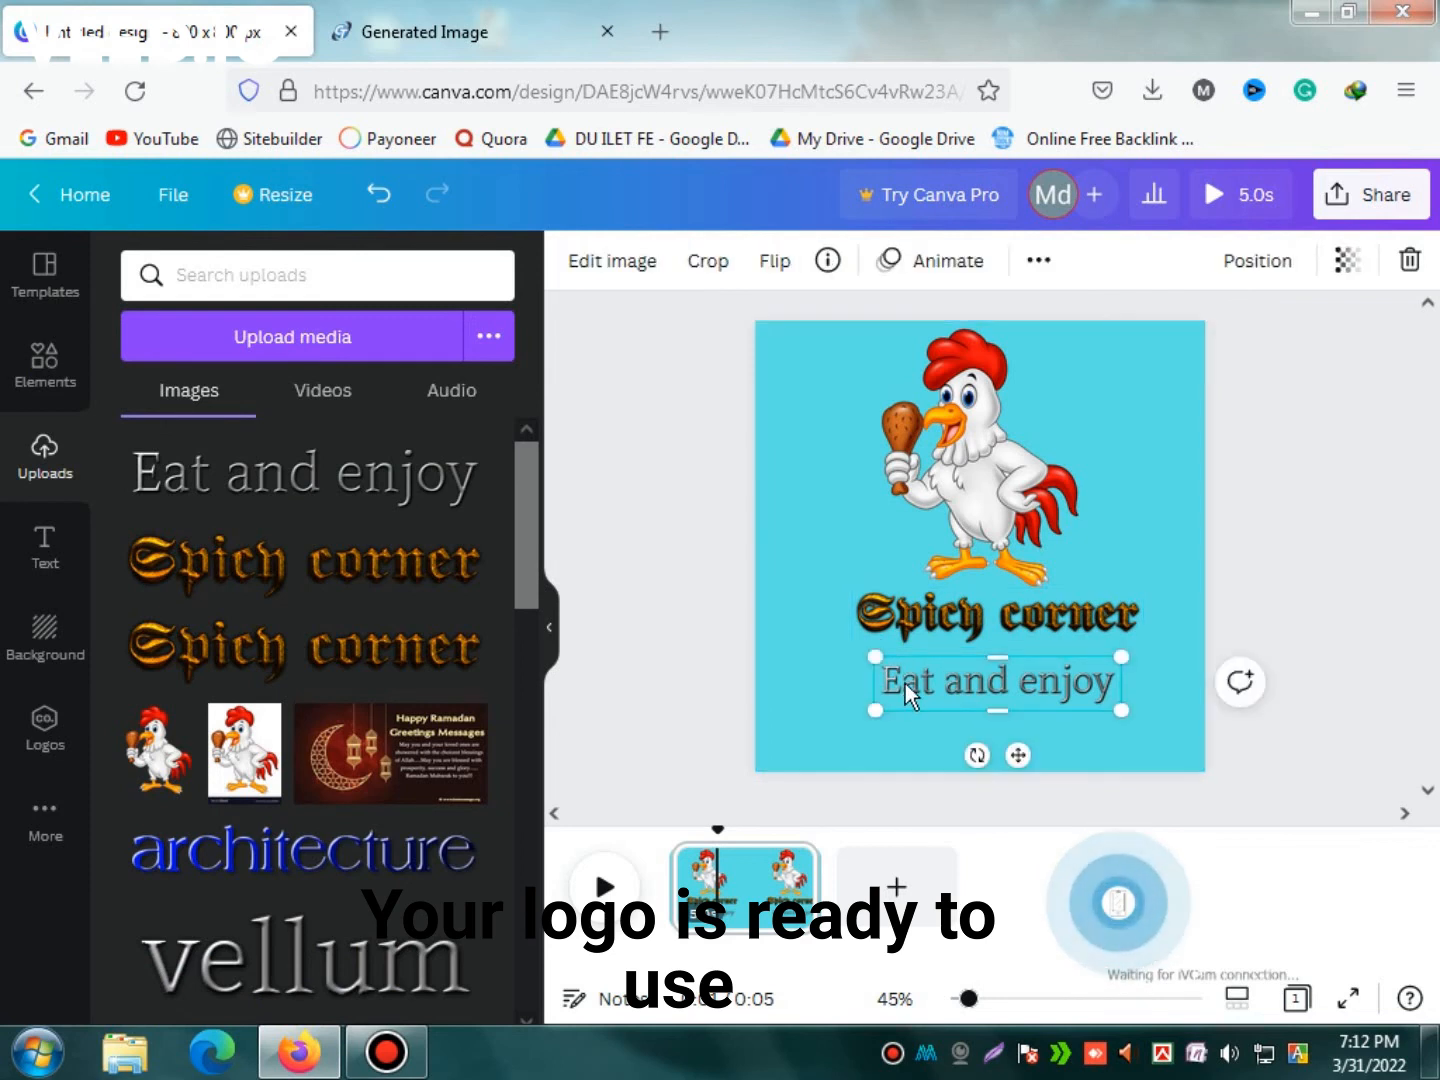
{"action": "left_click", "coordinate": [1035, 263]}
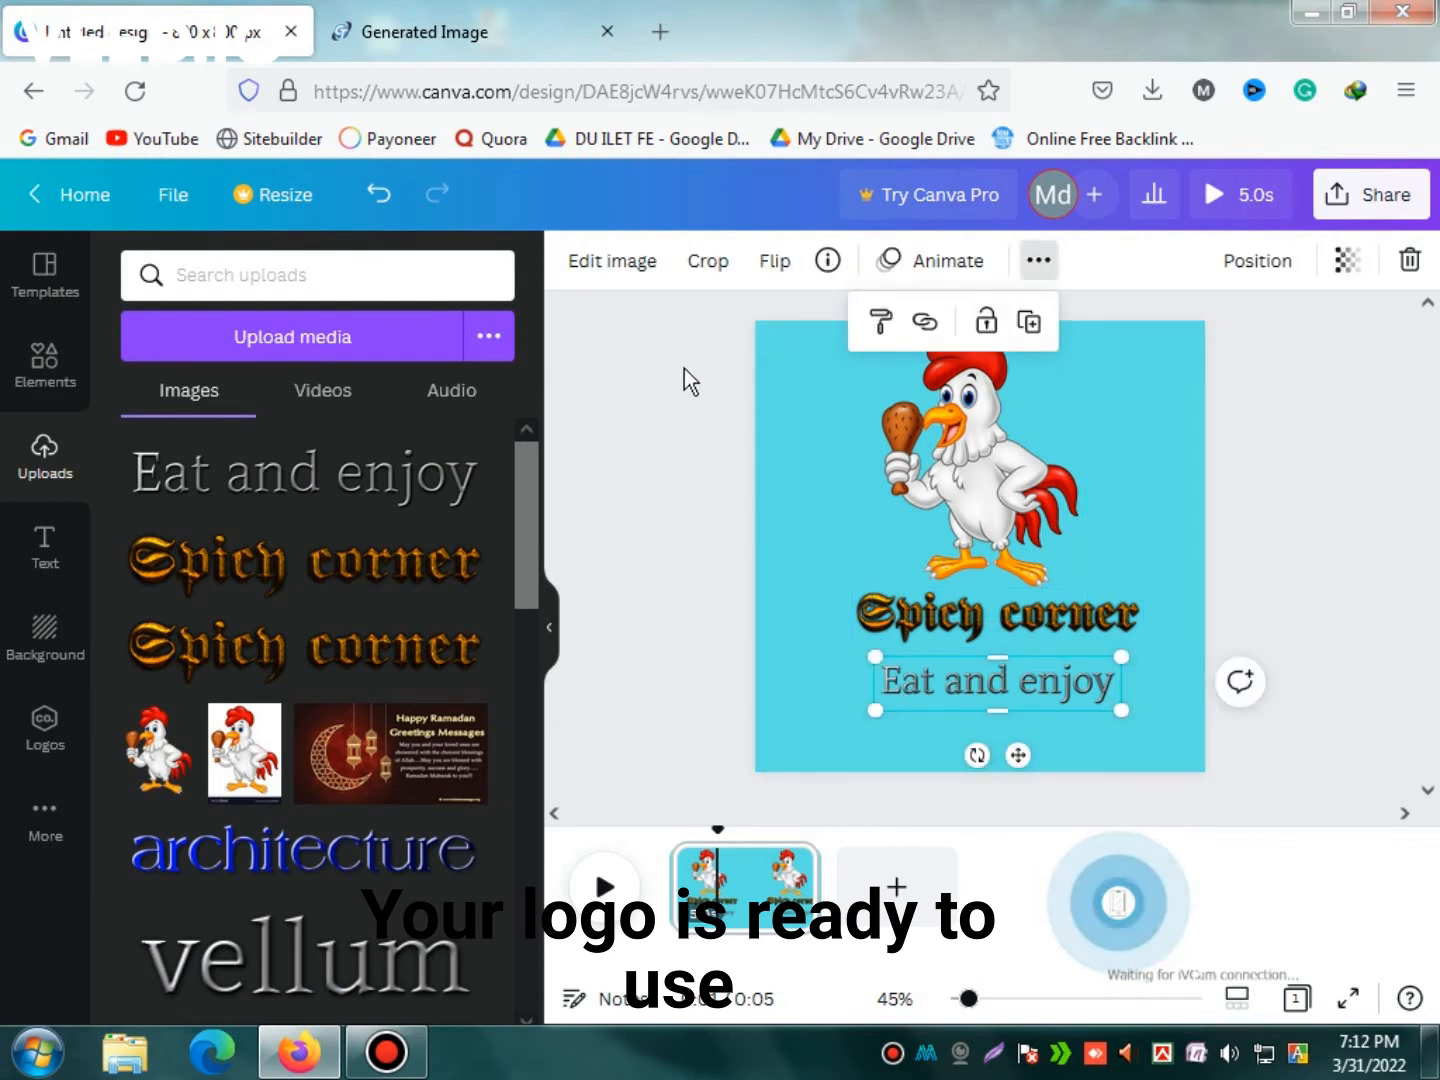
{"action": "left_click", "coordinate": [645, 391]}
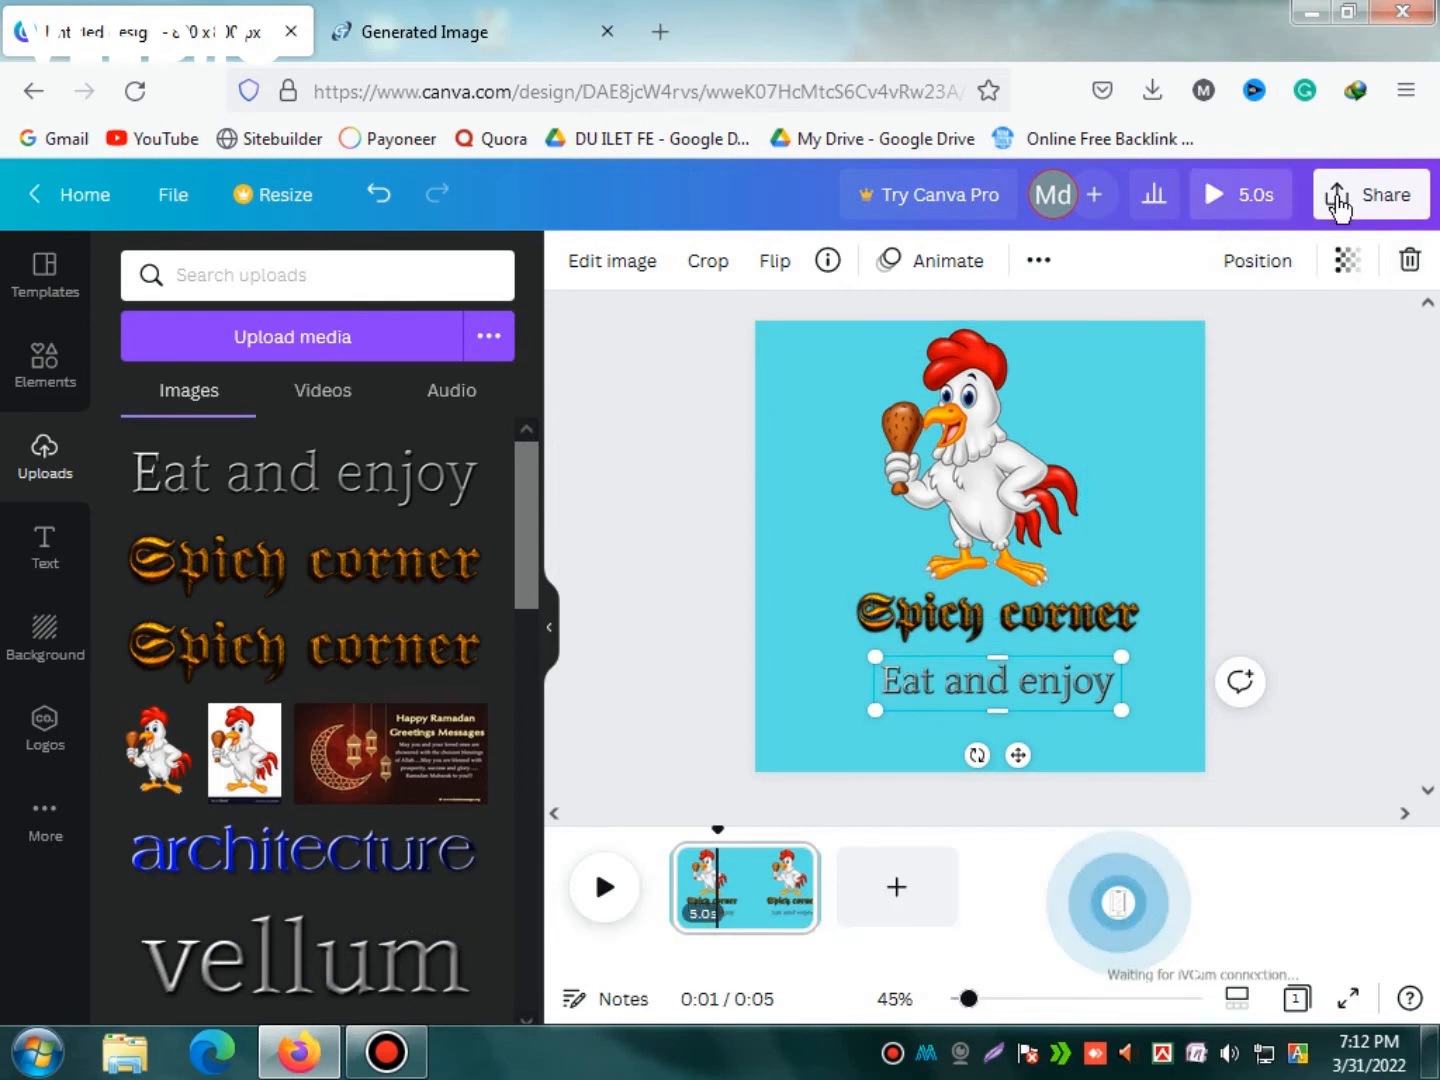
Download the finished logo as a PNG image at size 1 (800 × 800 px) and minimize the browser
{"action": "left_click", "coordinate": [1336, 201]}
{"action": "scroll", "coordinate": [1030, 485], "scroll_direction": "down", "scroll_amount": 1}
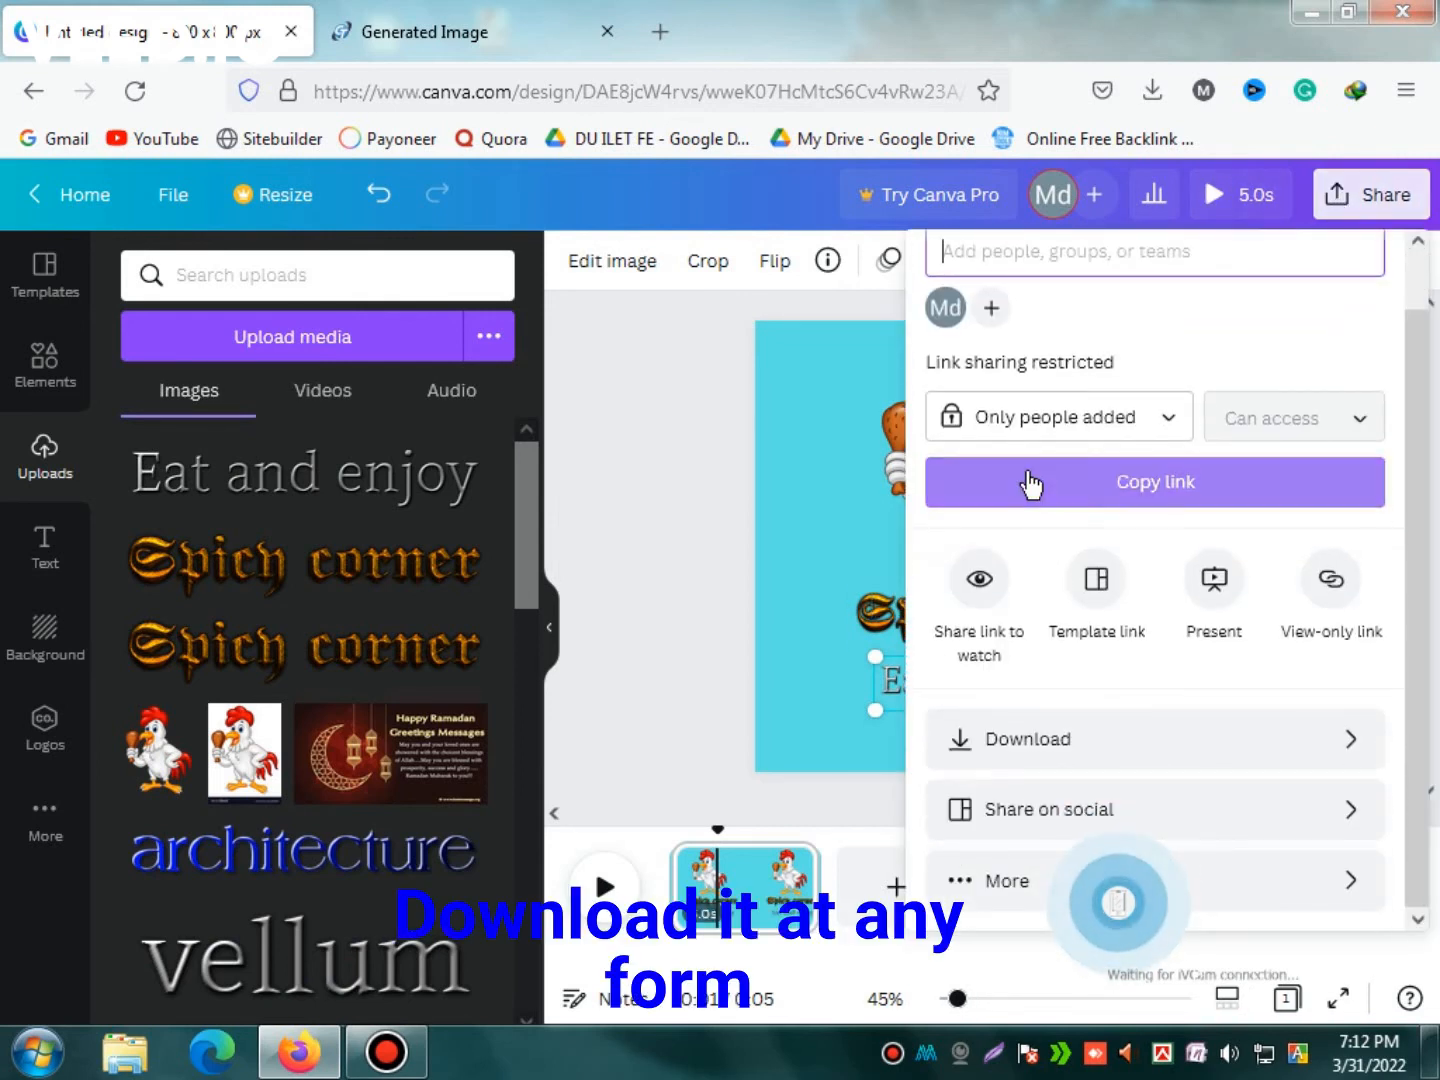
{"action": "left_click", "coordinate": [1030, 745]}
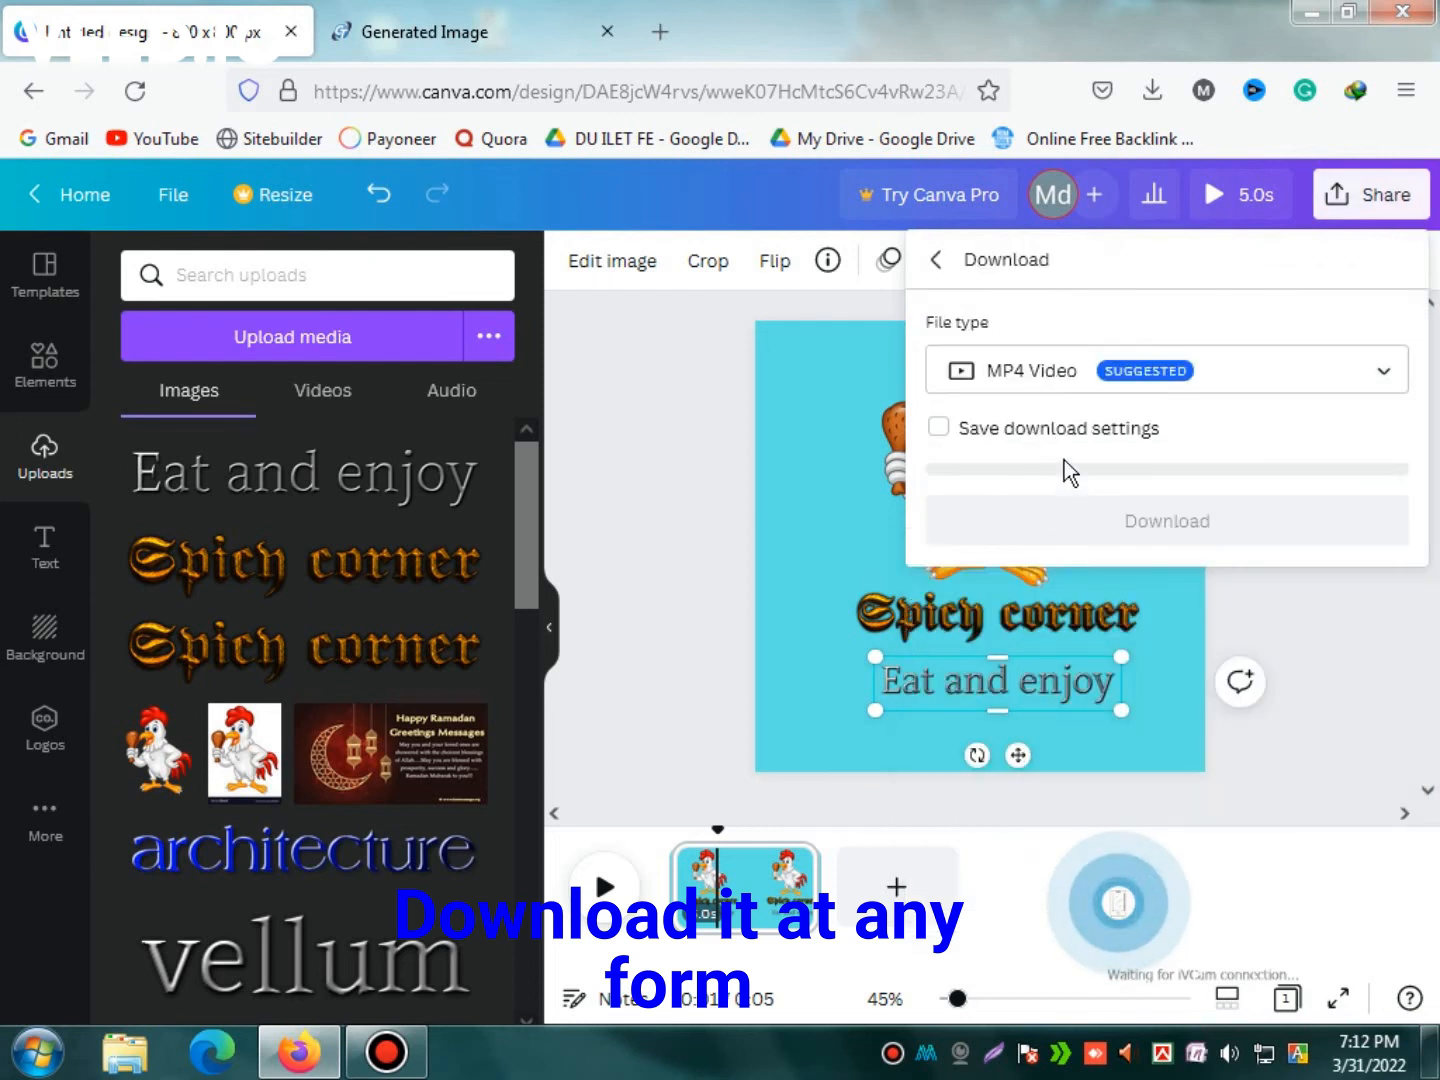
{"action": "left_click", "coordinate": [1240, 370]}
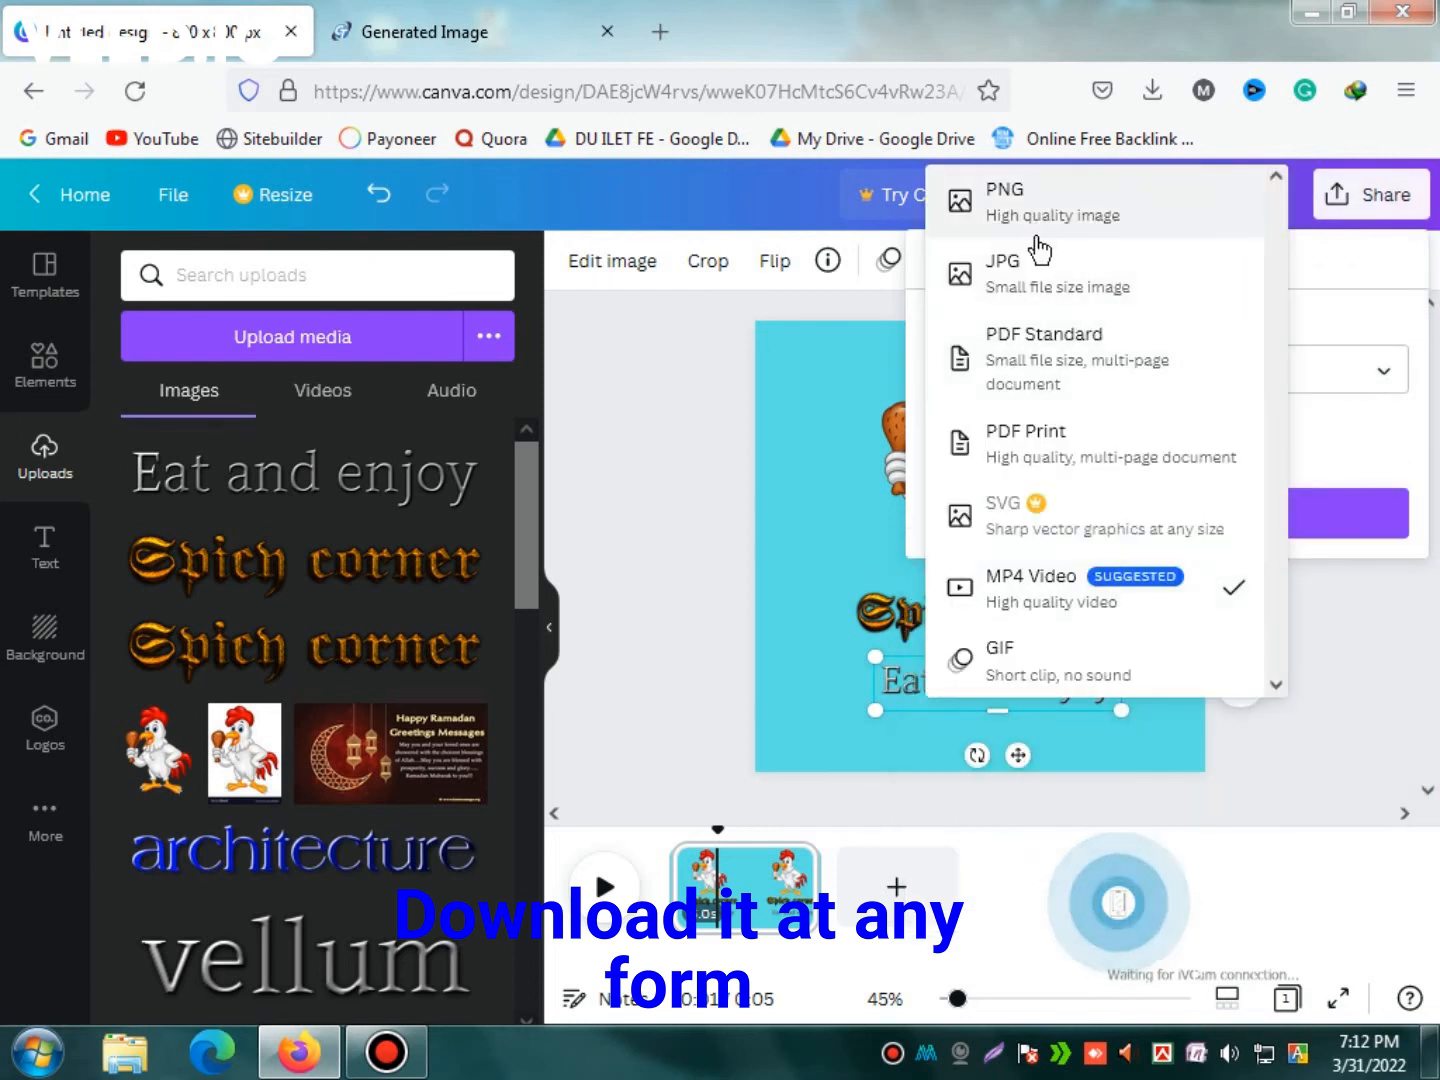
{"action": "left_click", "coordinate": [1092, 220]}
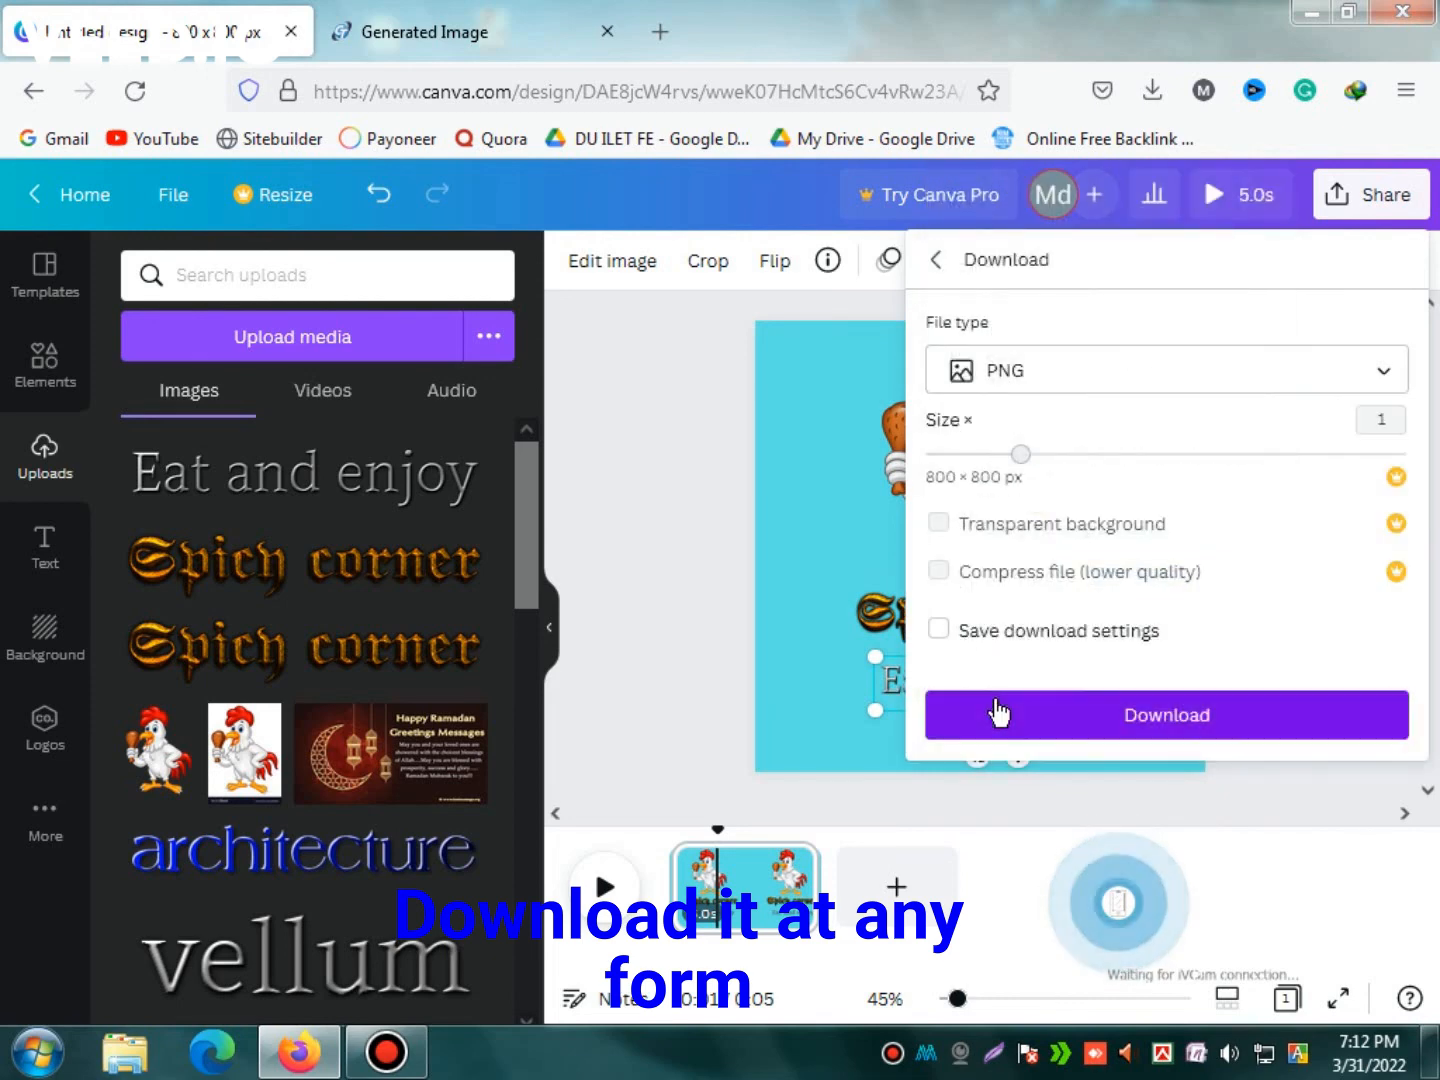
{"action": "left_click", "coordinate": [999, 712]}
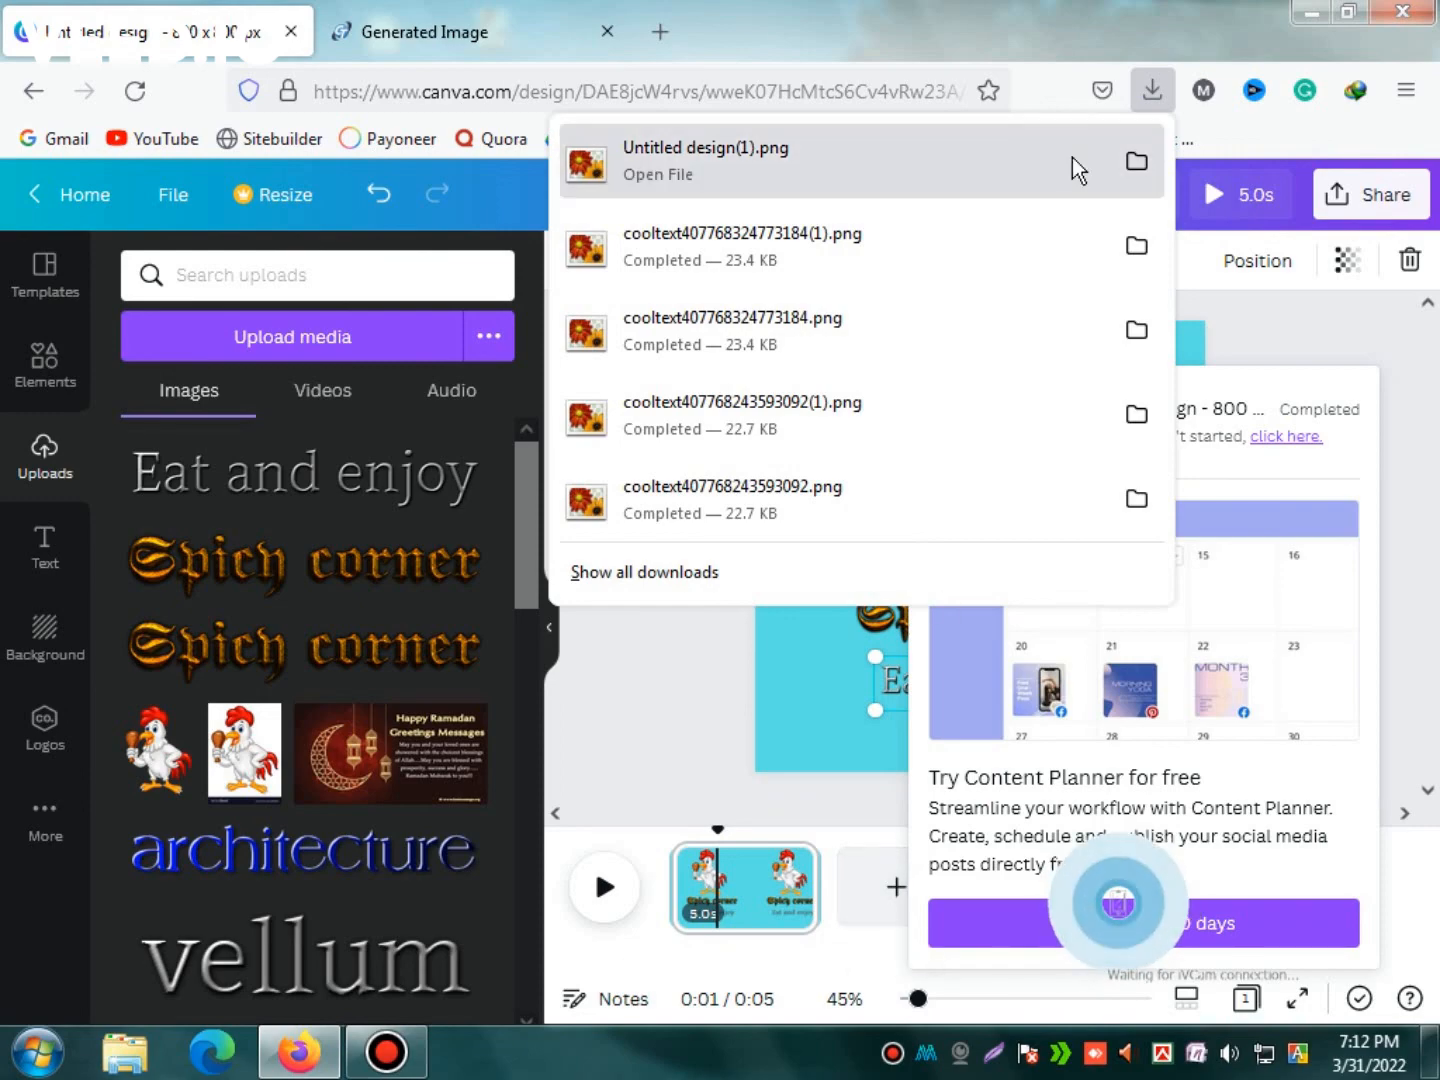
{"action": "left_click", "coordinate": [1319, 12]}
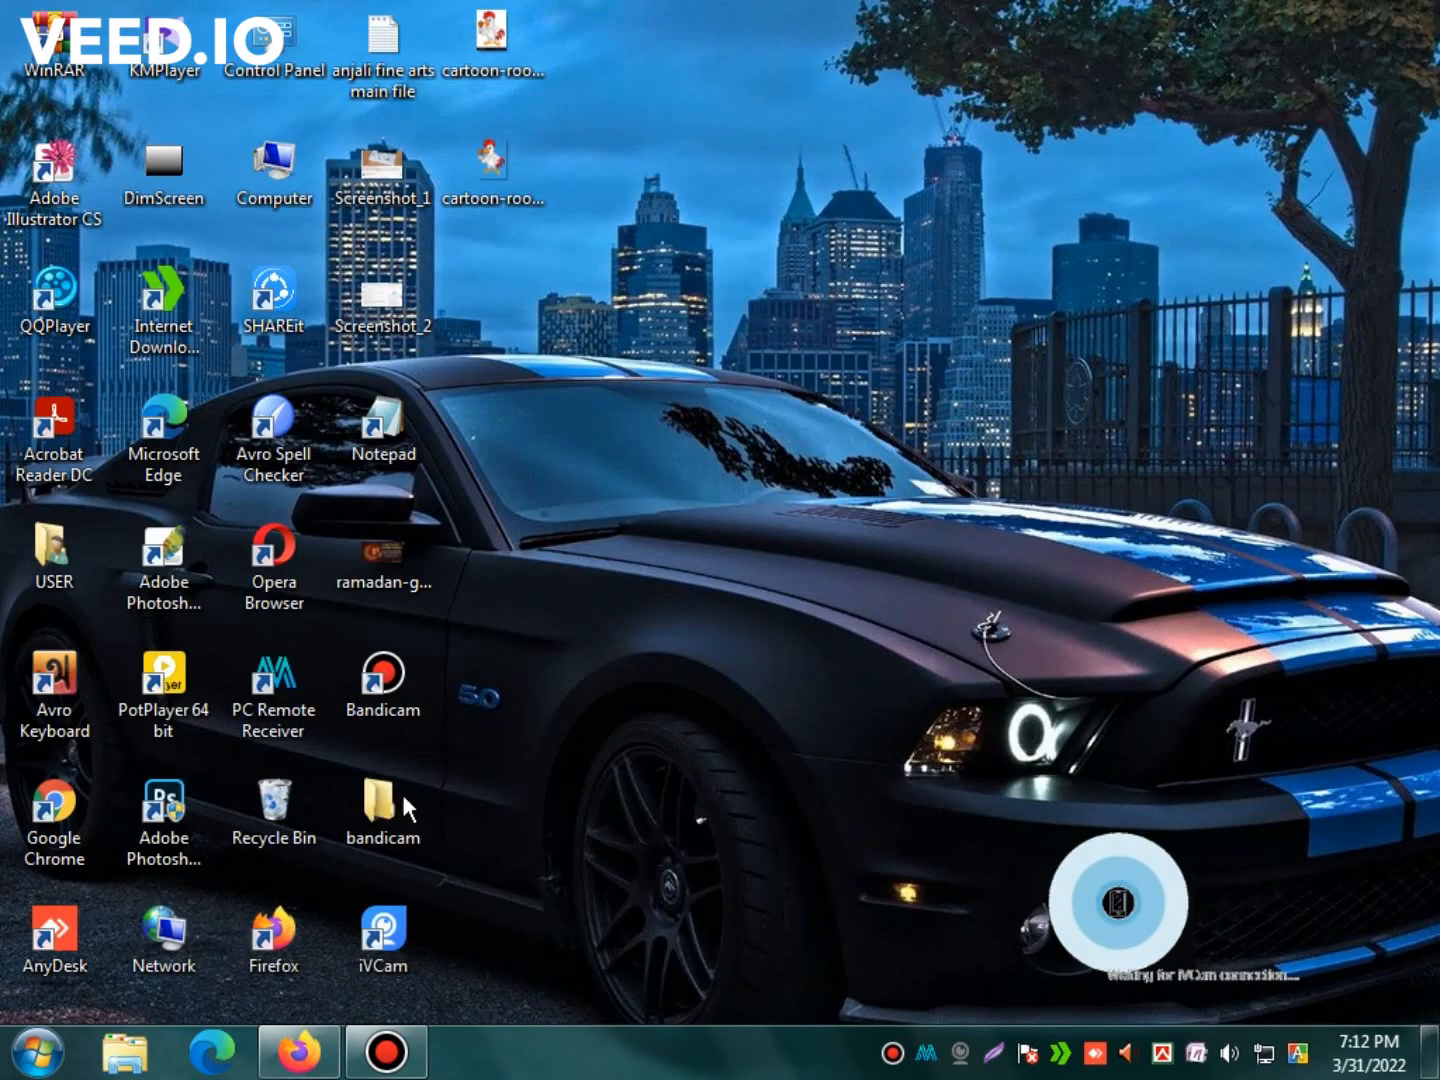